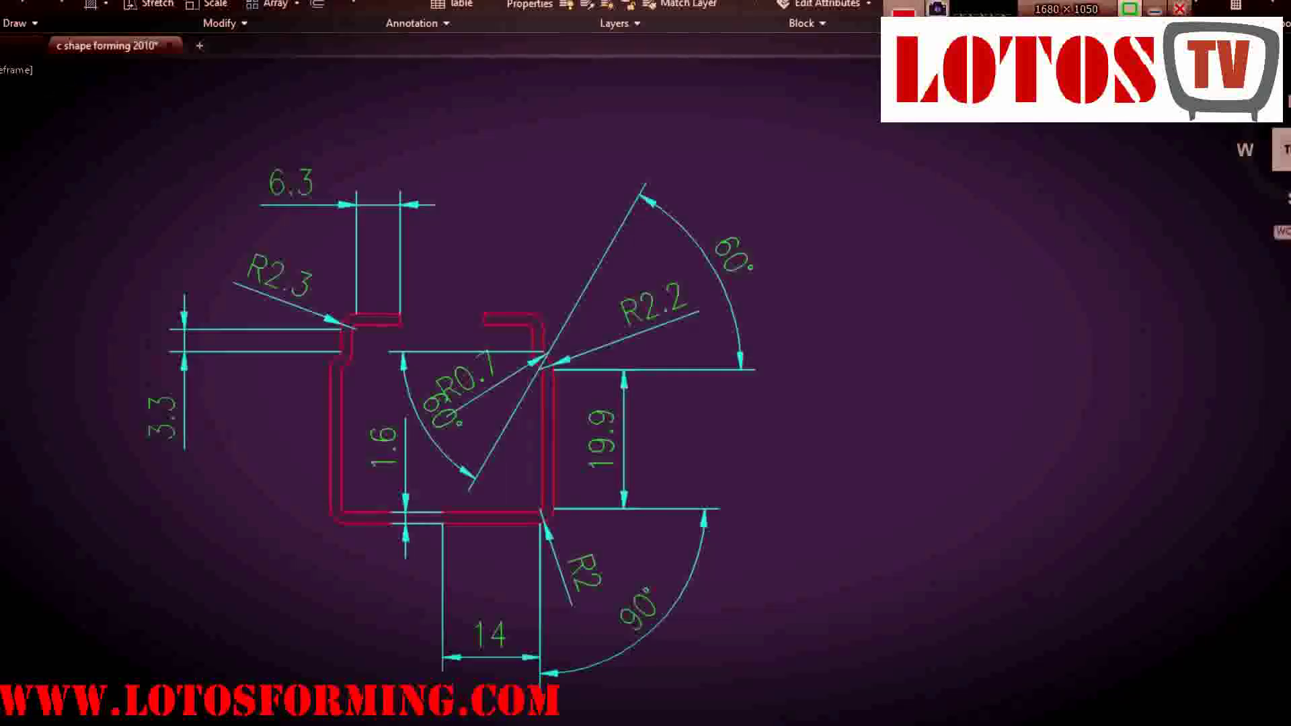
Sketch a line from the origin along the horizontal axis and dimension its length to 14 mm
{"action": "scroll", "coordinate": [374, 620], "scroll_direction": "down", "scroll_amount": 2}
{"action": "scroll", "coordinate": [273, 608], "scroll_direction": "up", "scroll_amount": 3}
{"action": "scroll", "coordinate": [272, 607], "scroll_direction": "up", "scroll_amount": 2}
{"action": "scroll", "coordinate": [380, 622], "scroll_direction": "down", "scroll_amount": 2}
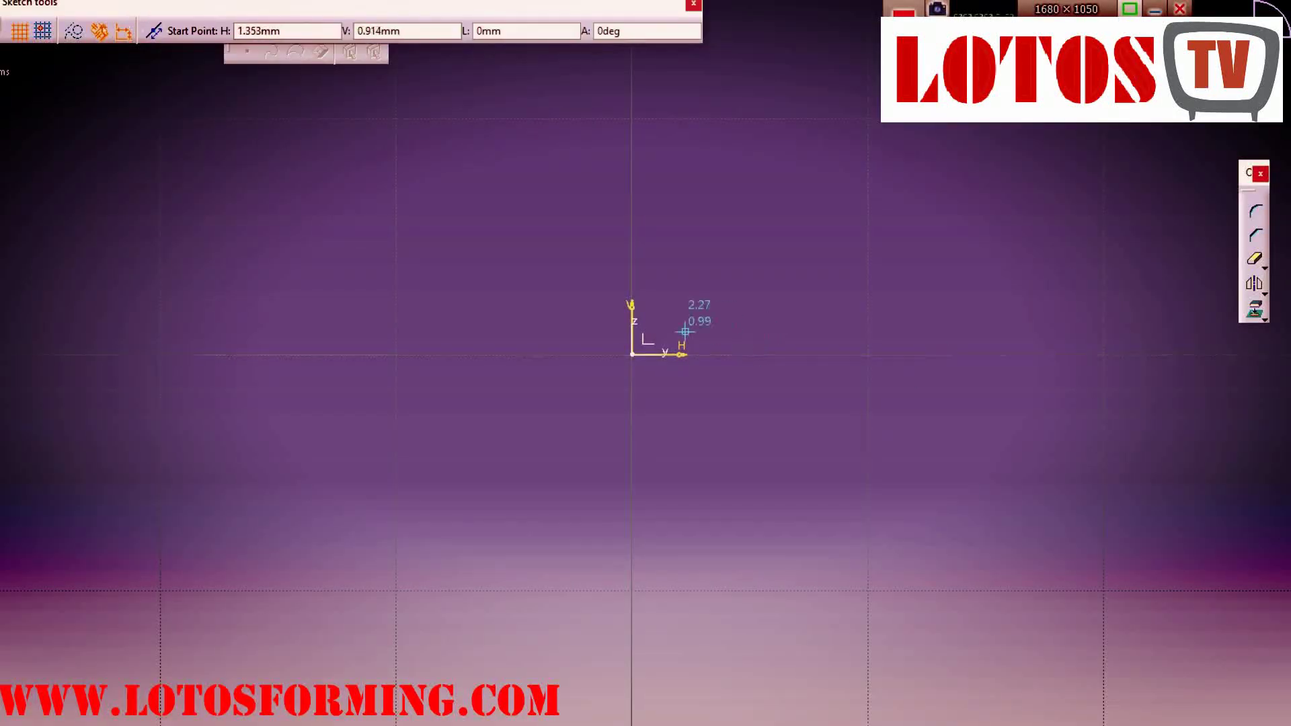
{"action": "left_click", "coordinate": [632, 354]}
{"action": "left_click", "coordinate": [960, 350]}
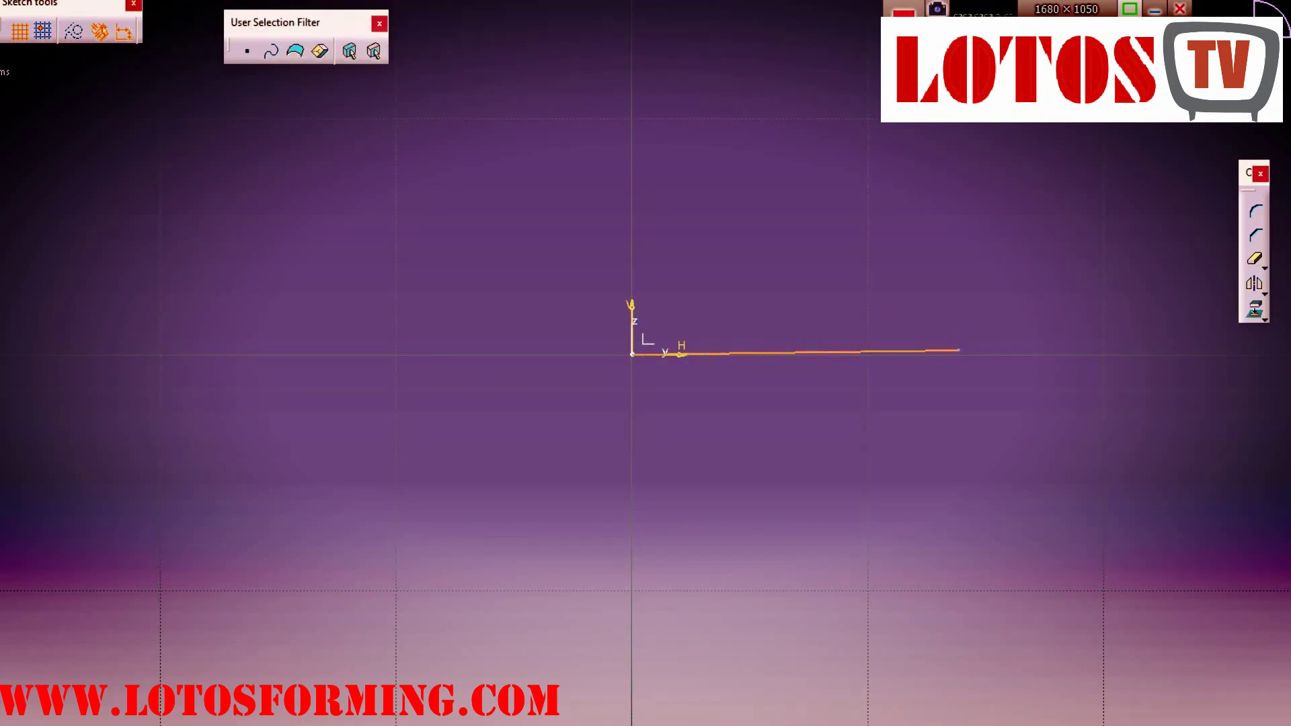
{"action": "left_click", "coordinate": [828, 436]}
{"action": "double_click", "coordinate": [829, 434]}
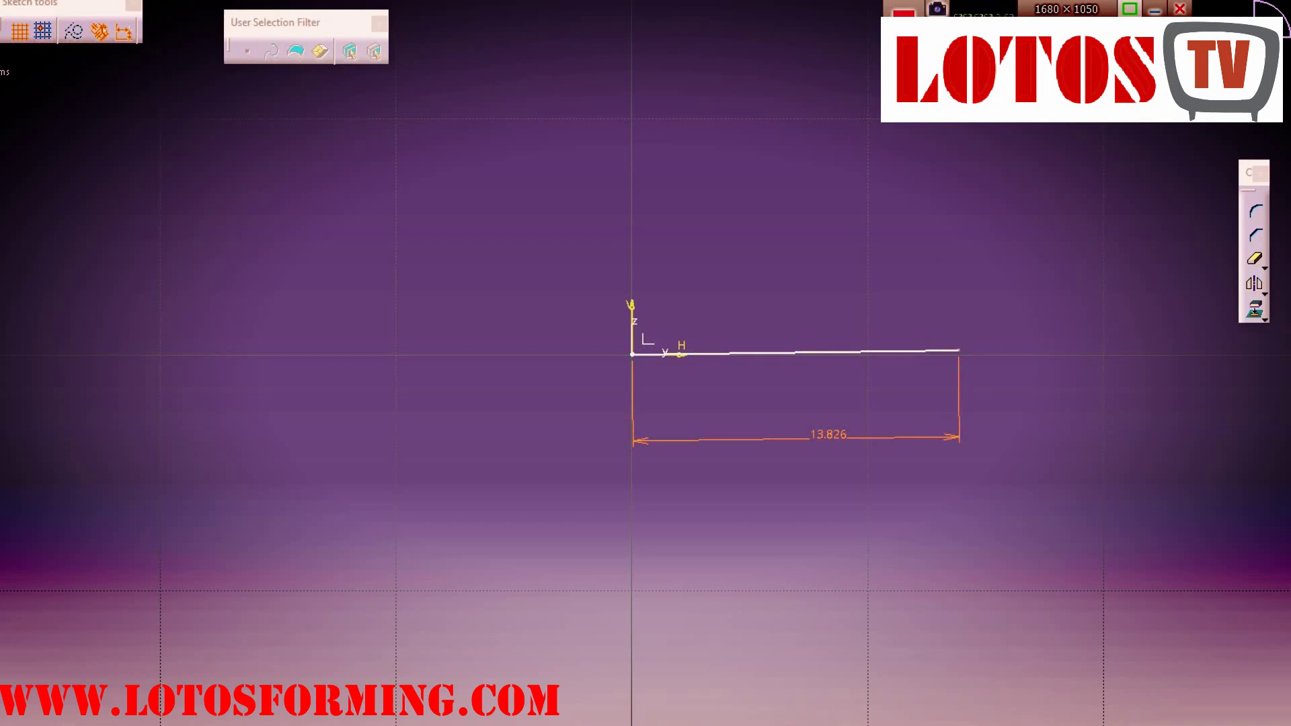
{"action": "type", "text": "14"}
{"action": "key", "text": "Return"}
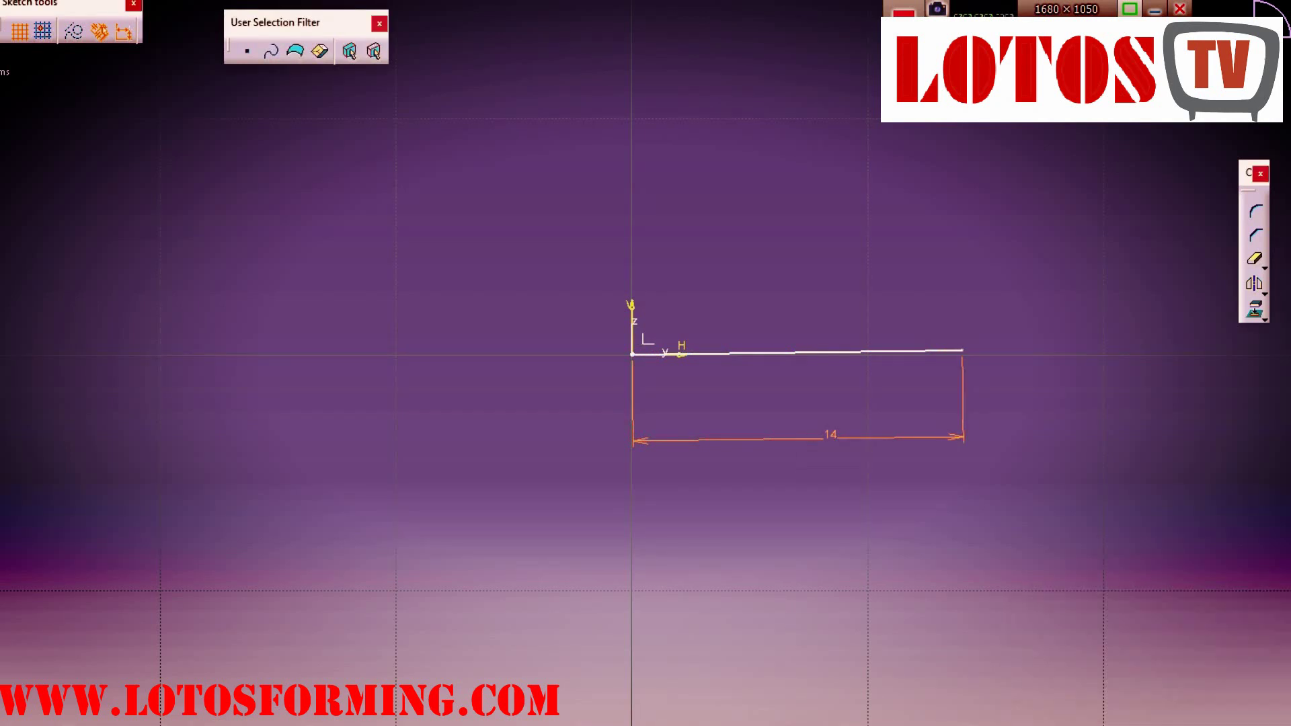
Set the 14 mm line's end point to a vertical coordinate of 0, making it lie on the horizontal axis
{"action": "double_click", "coordinate": [831, 352]}
{"action": "double_click", "coordinate": [1225, 647]}
{"action": "type", "text": "0"}
{"action": "key", "text": "Return"}
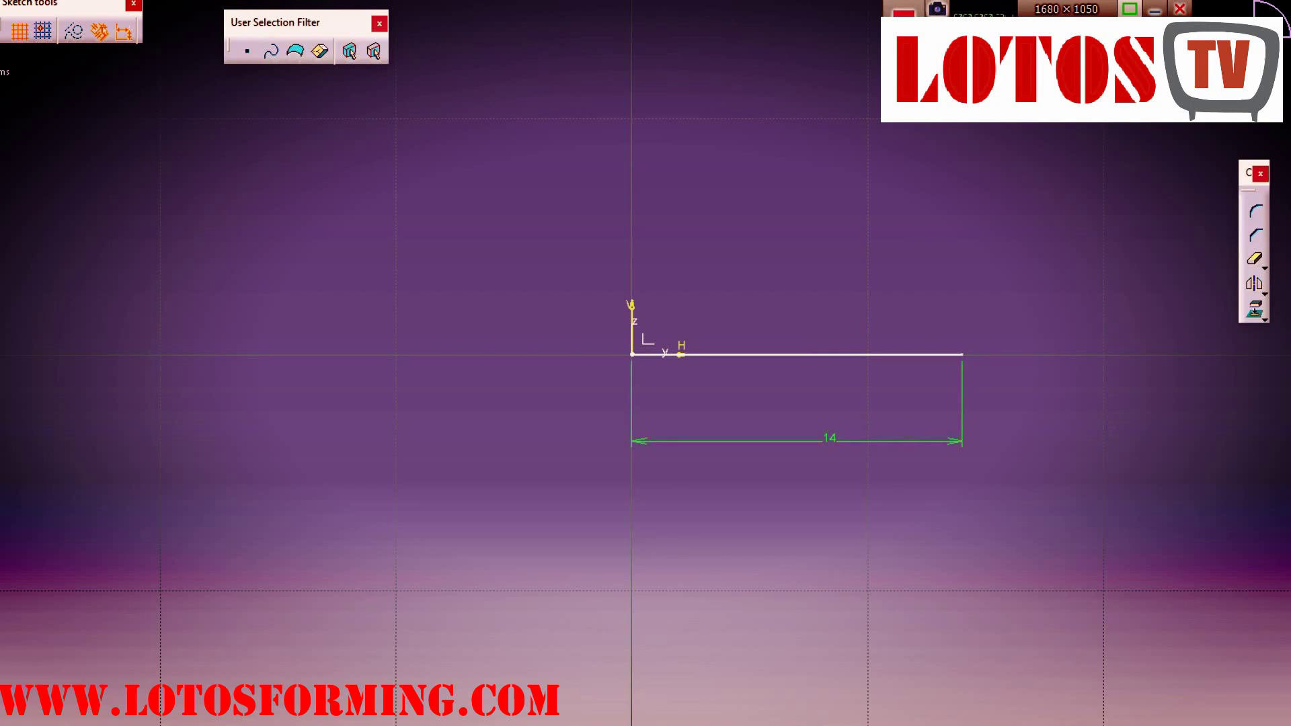
Draw an arc starting at the base line's free end, centred directly above it, with a 90° sweep
{"action": "left_click", "coordinate": [962, 316]}
{"action": "left_click", "coordinate": [964, 354]}
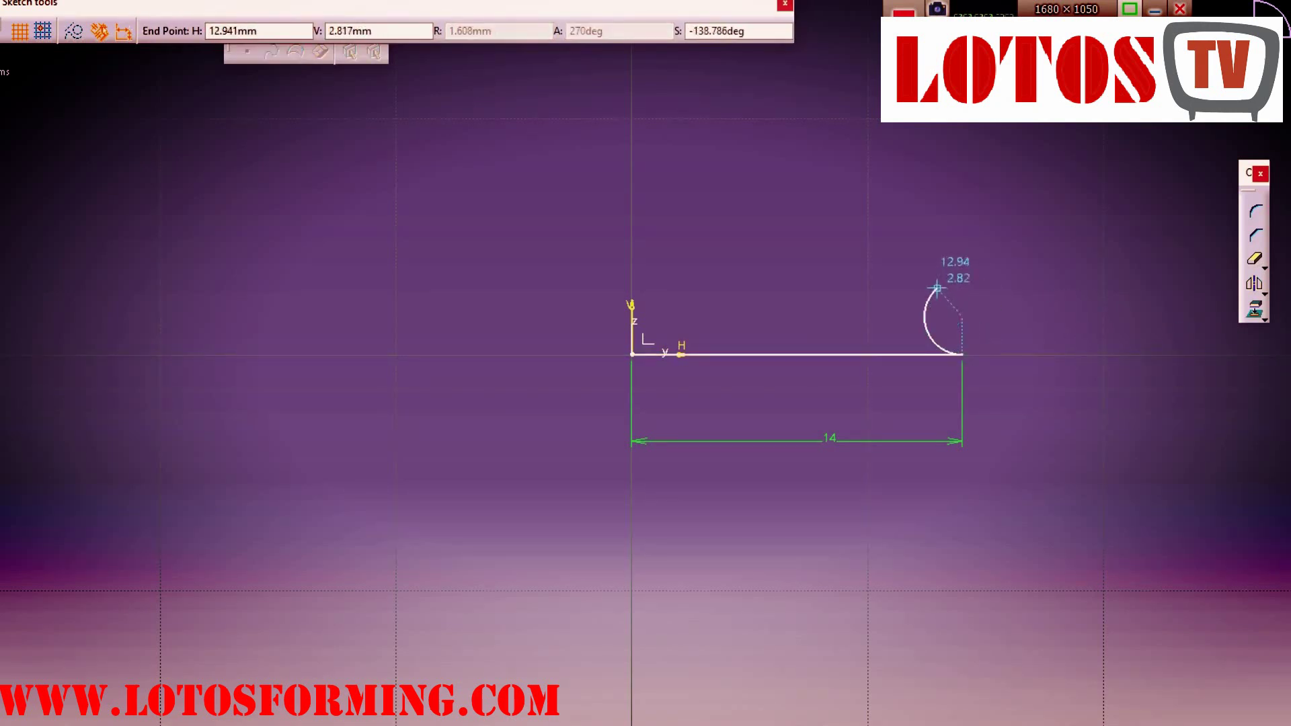
{"action": "key", "text": "Tab"}
{"action": "key", "text": "Tab"}
{"action": "type", "text": "90"}
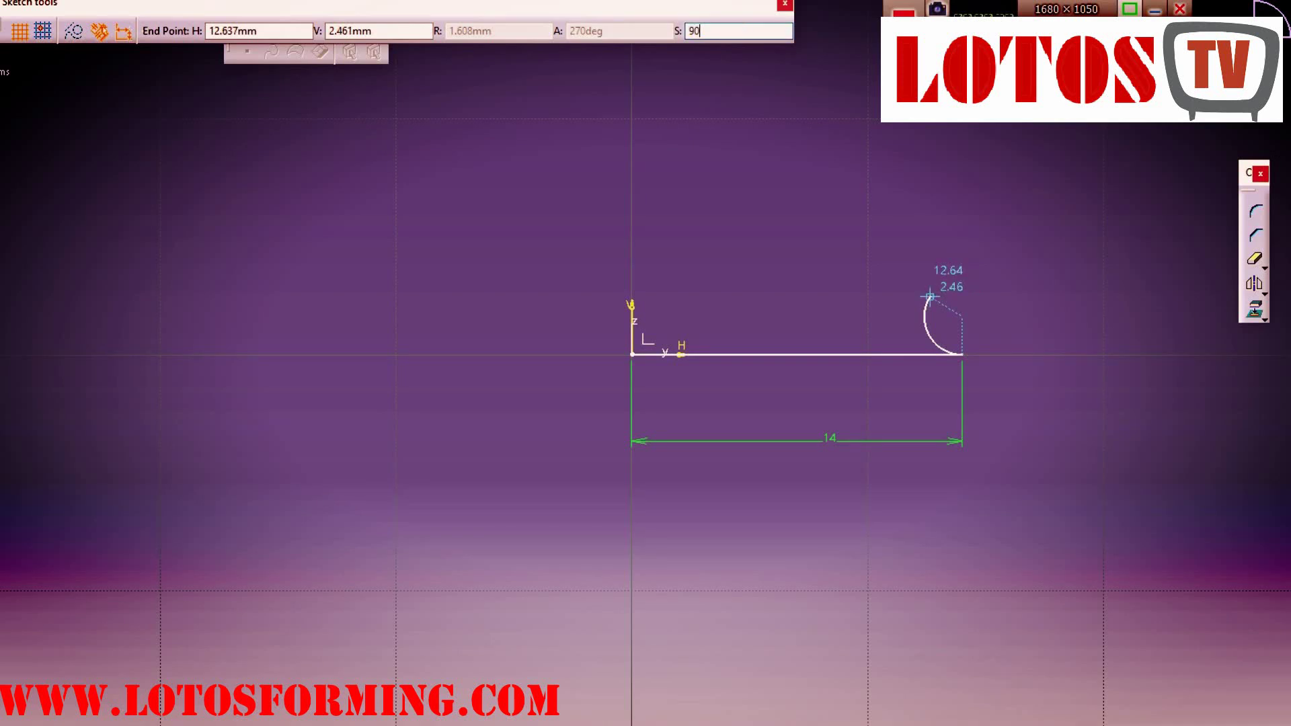
{"action": "key", "text": "Return"}
Set the radius of the corner arc to 2 mm
{"action": "double_click", "coordinate": [985, 348]}
{"action": "key", "text": "Tab"}
{"action": "key", "text": "Tab"}
{"action": "type", "text": "2"}
{"action": "key", "text": "Return"}
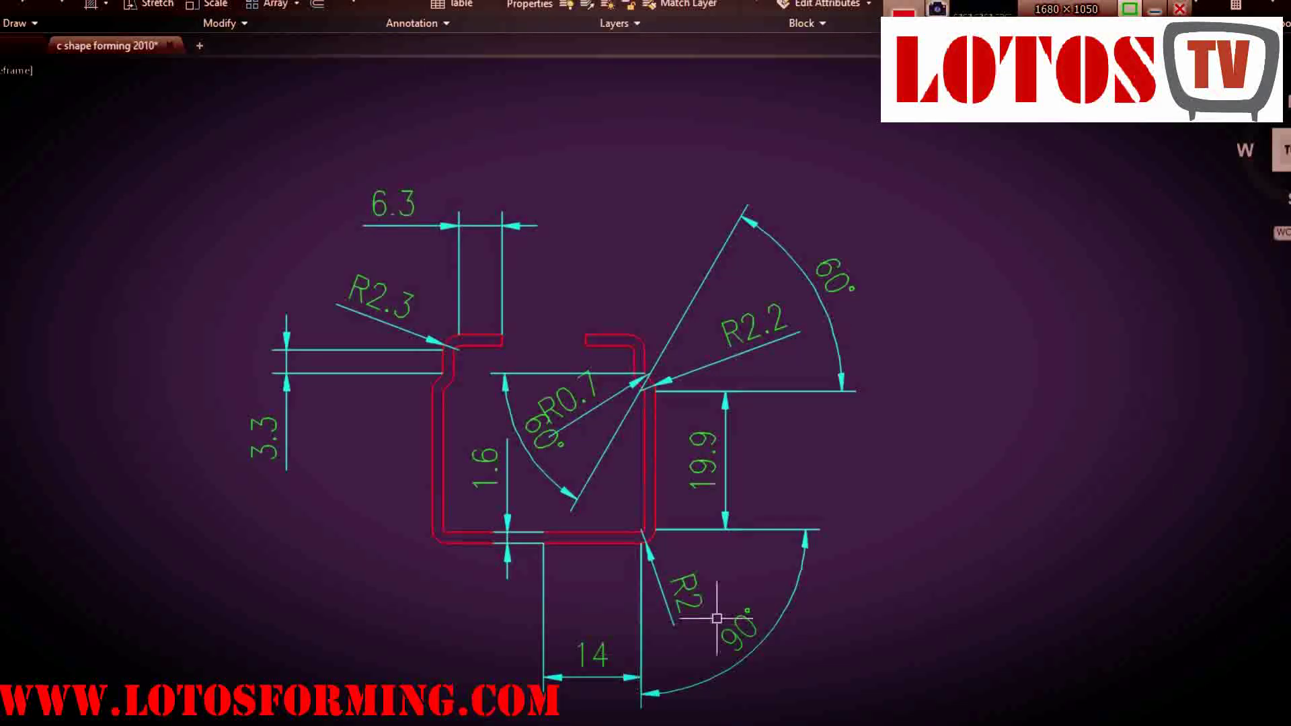
Draw a vertical line up from the corner arc's free end and dimension its length to 19.9 mm
{"action": "scroll", "coordinate": [717, 617], "scroll_direction": "up", "scroll_amount": 3}
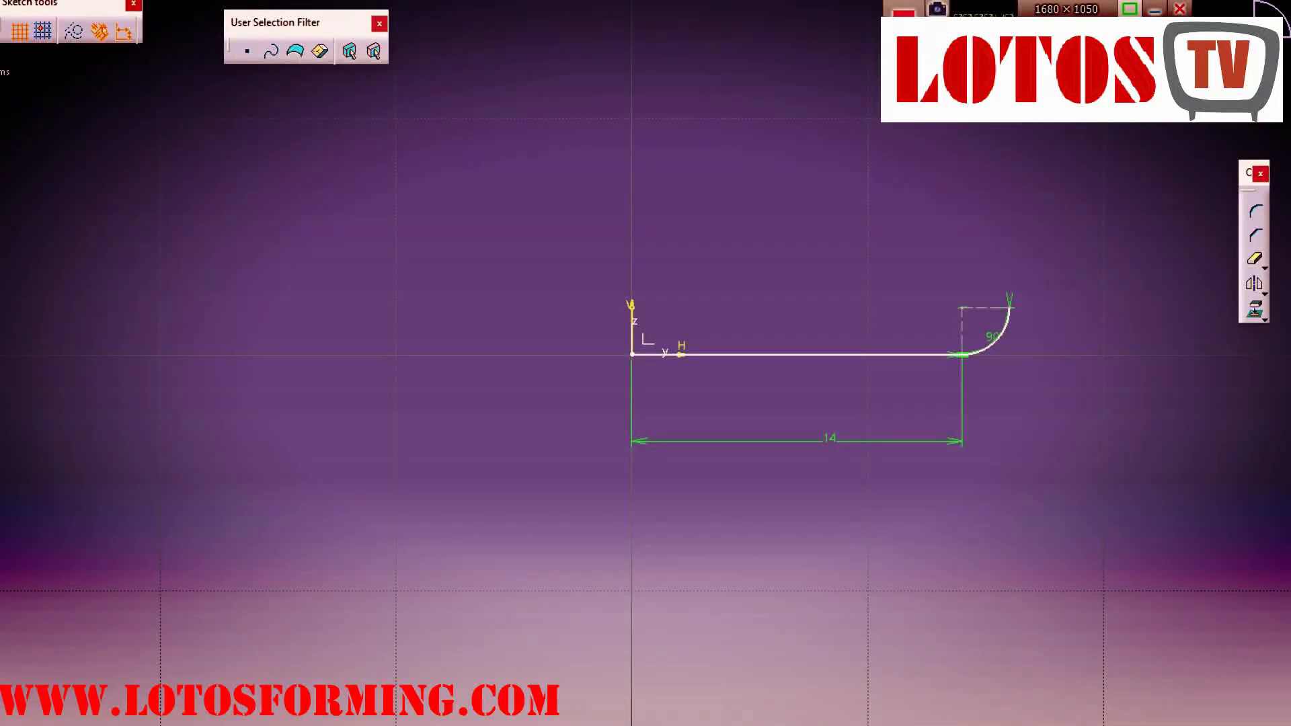
{"action": "middle_click_drag", "start_coordinate": [632, 354], "coordinate": [359, 592]}
{"action": "key", "text": "l"}
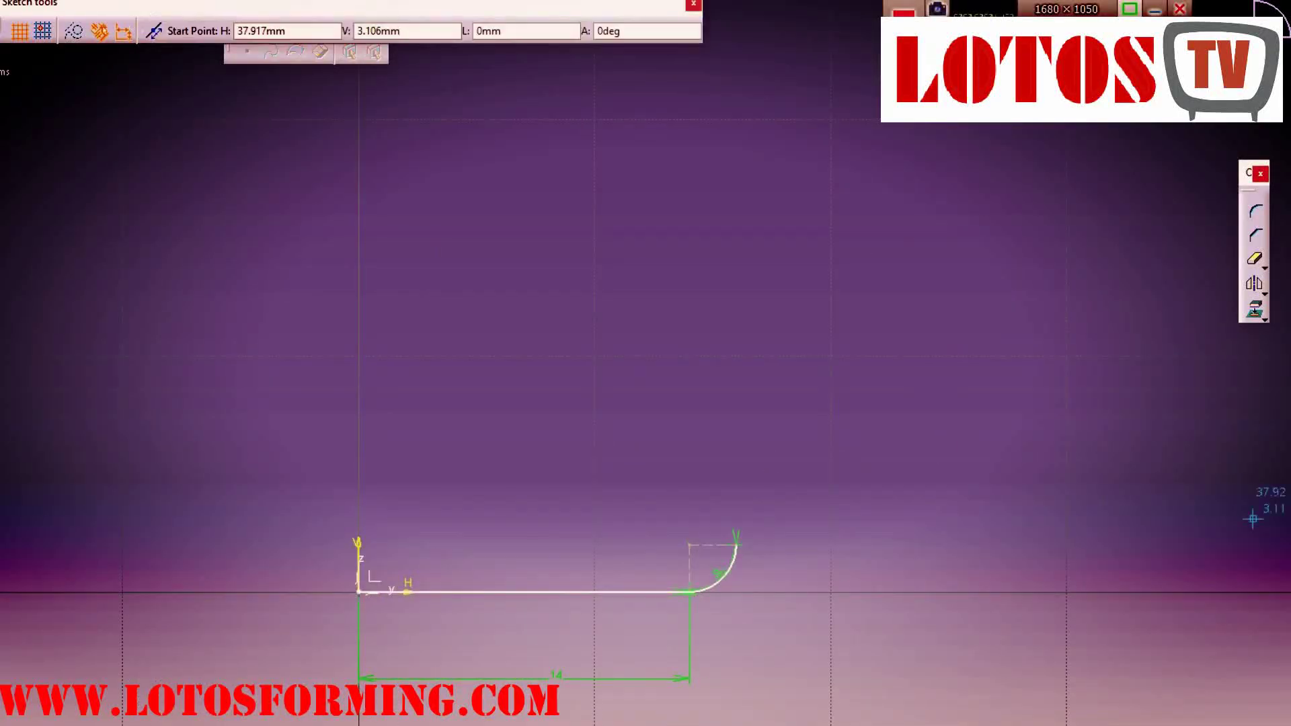
{"action": "left_click", "coordinate": [736, 542]}
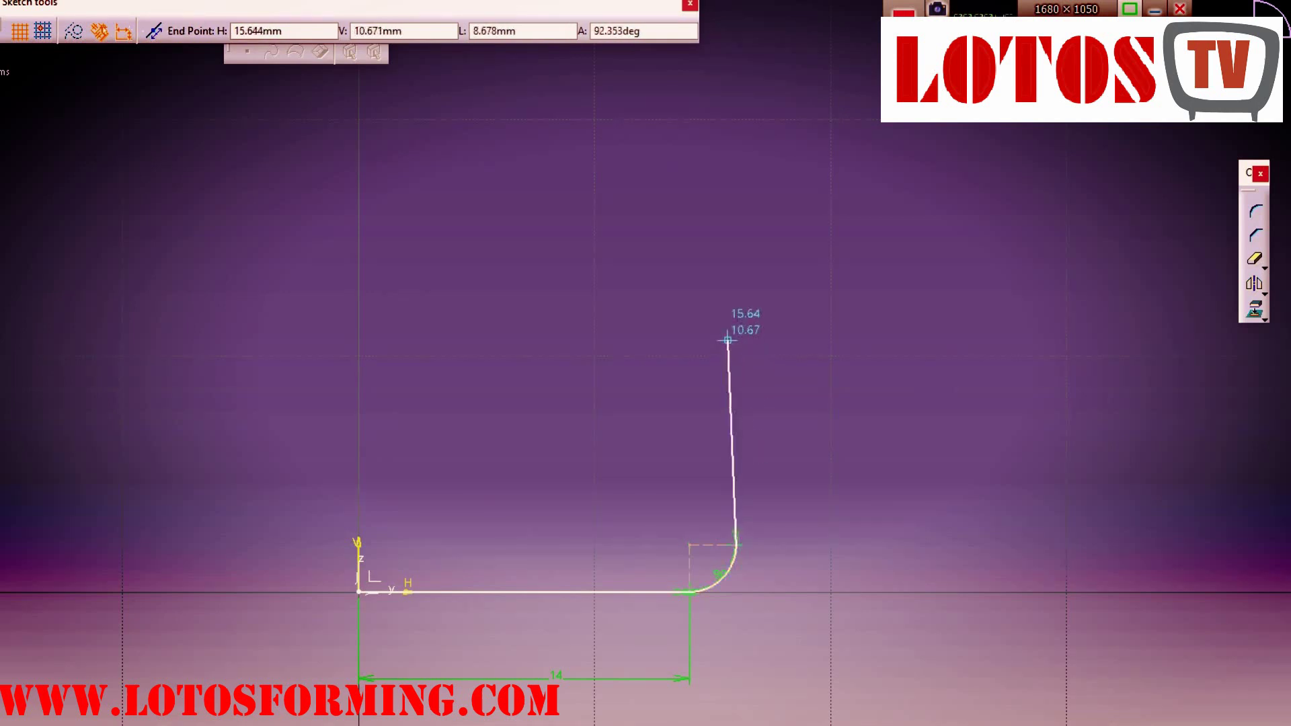
{"action": "left_click", "coordinate": [737, 319]}
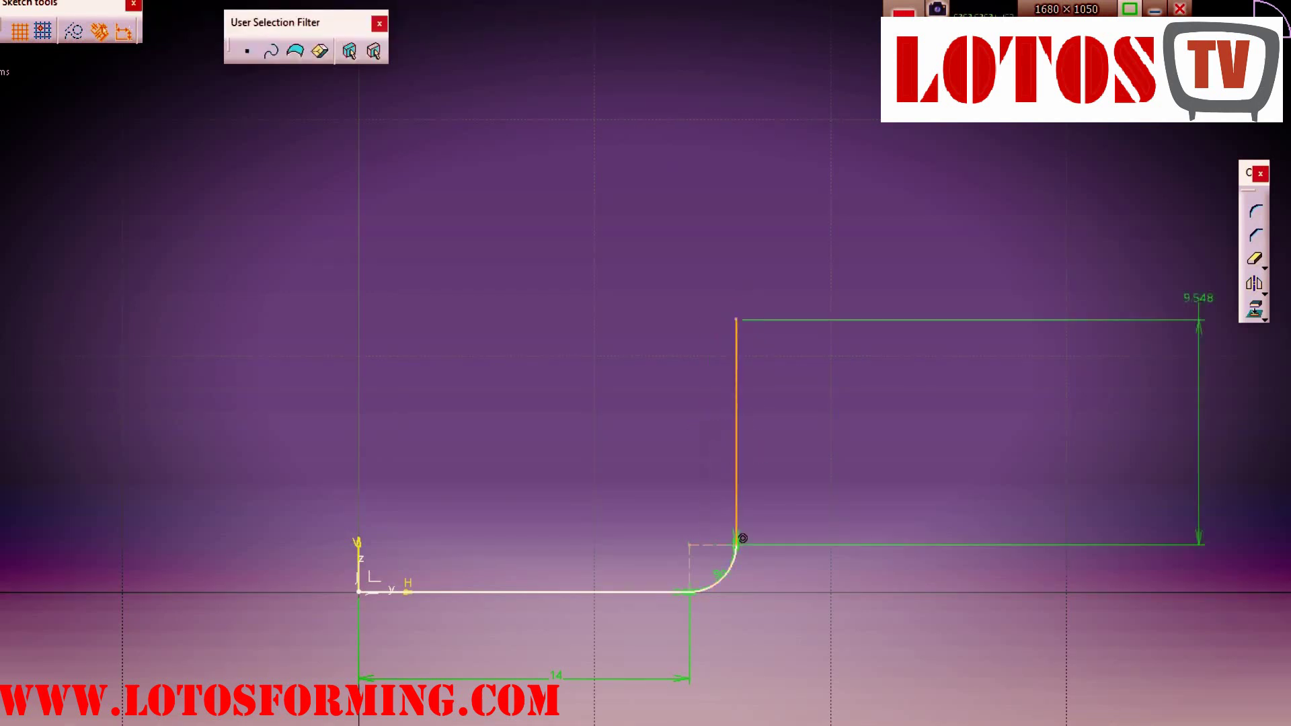
{"action": "left_click", "coordinate": [814, 440]}
{"action": "double_click", "coordinate": [814, 440]}
{"action": "type", "text": "19.9"}
{"action": "key", "text": "Return"}
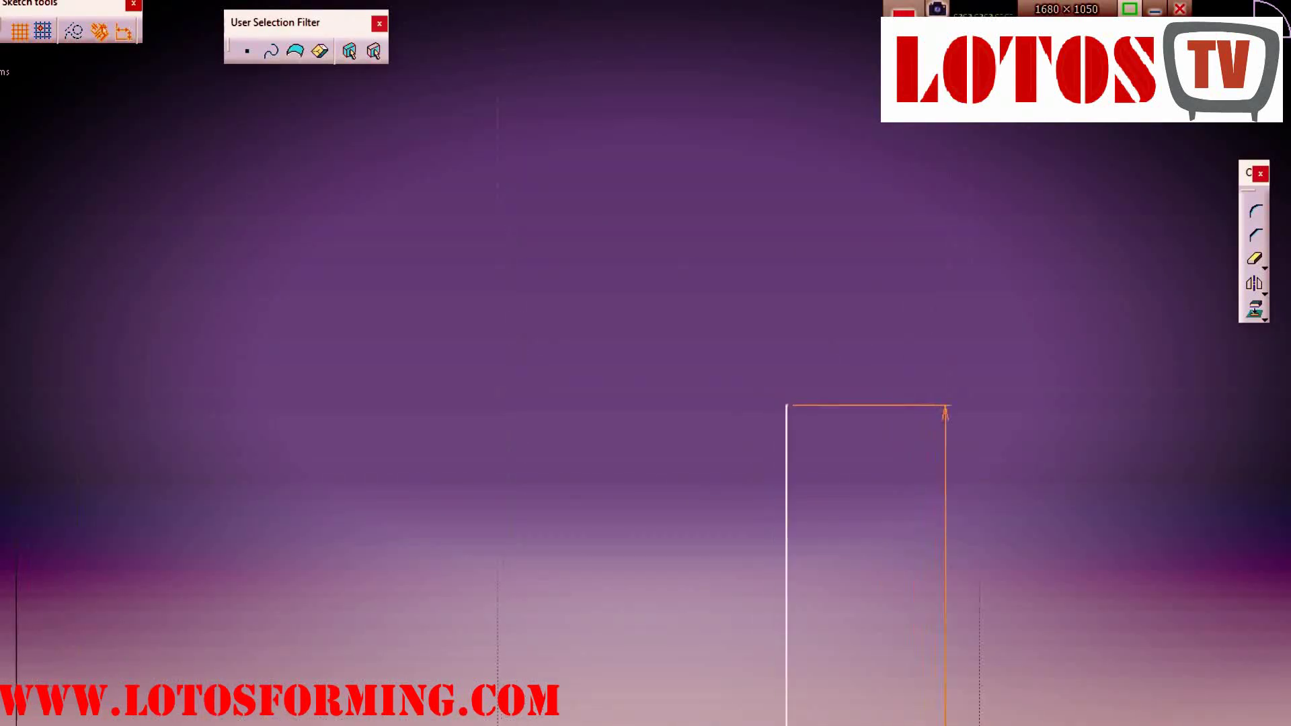
Sketch a circle about 3.9 mm in diameter through the vertical line's upper end, with its centre level with that end on the profile's inner side
{"action": "middle_click_drag", "start_coordinate": [714, 568], "coordinate": [559, 573]}
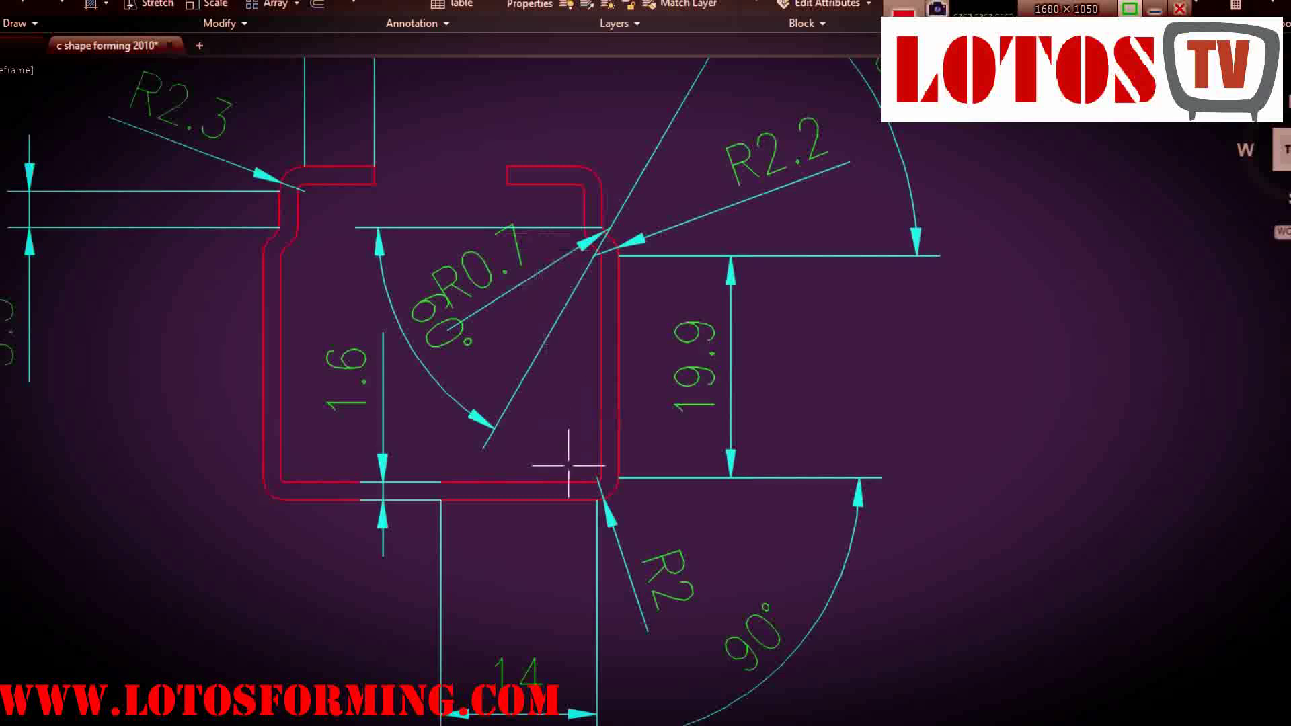
{"action": "scroll", "coordinate": [566, 447], "scroll_direction": "down", "scroll_amount": 3}
{"action": "scroll", "coordinate": [569, 307], "scroll_direction": "up", "scroll_amount": 3}
{"action": "scroll", "coordinate": [569, 307], "scroll_direction": "up", "scroll_amount": 2}
{"action": "scroll", "coordinate": [620, 605], "scroll_direction": "down", "scroll_amount": 3}
{"action": "scroll", "coordinate": [640, 432], "scroll_direction": "up", "scroll_amount": 3}
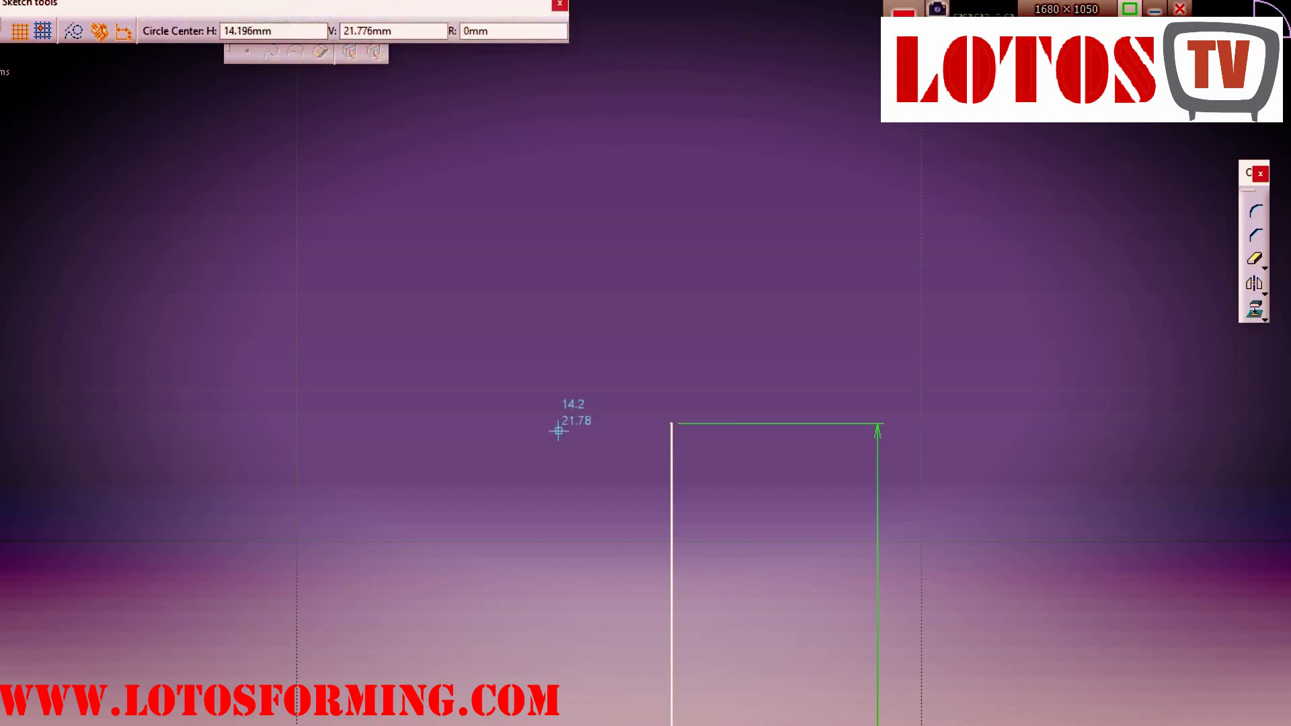
{"action": "left_click", "coordinate": [549, 423]}
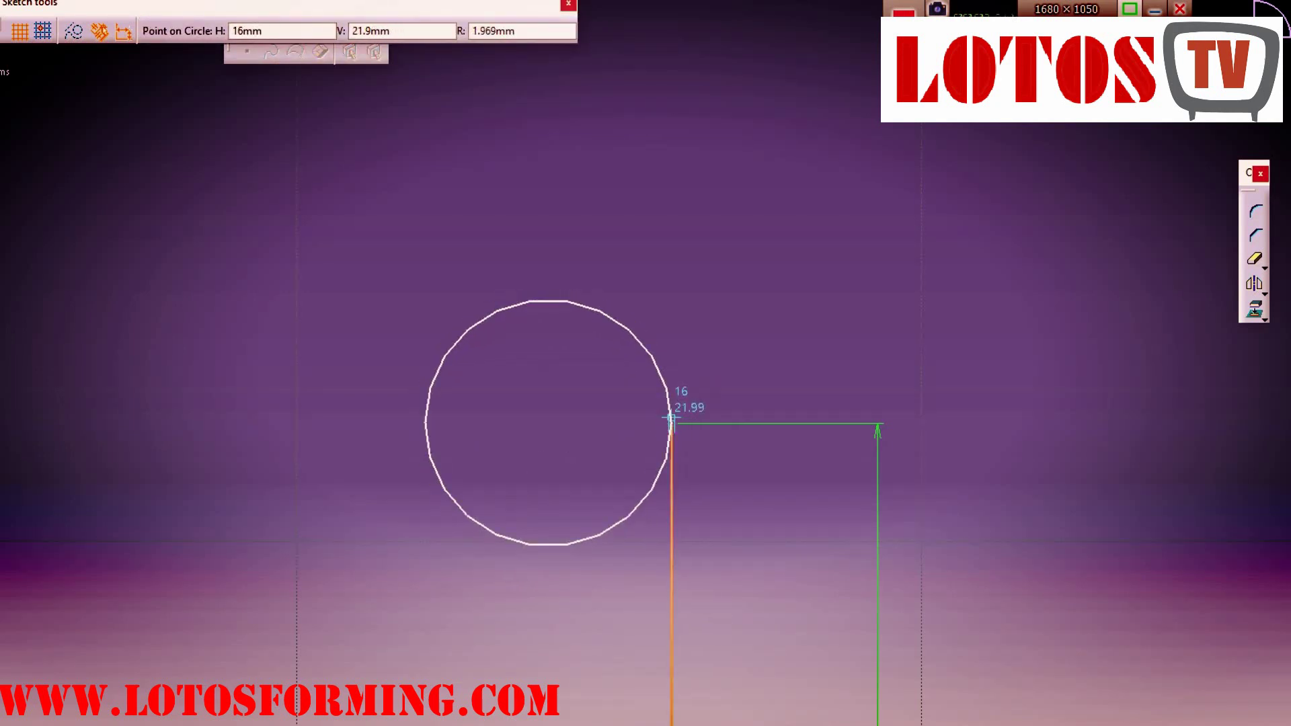
{"action": "left_click", "coordinate": [671, 423]}
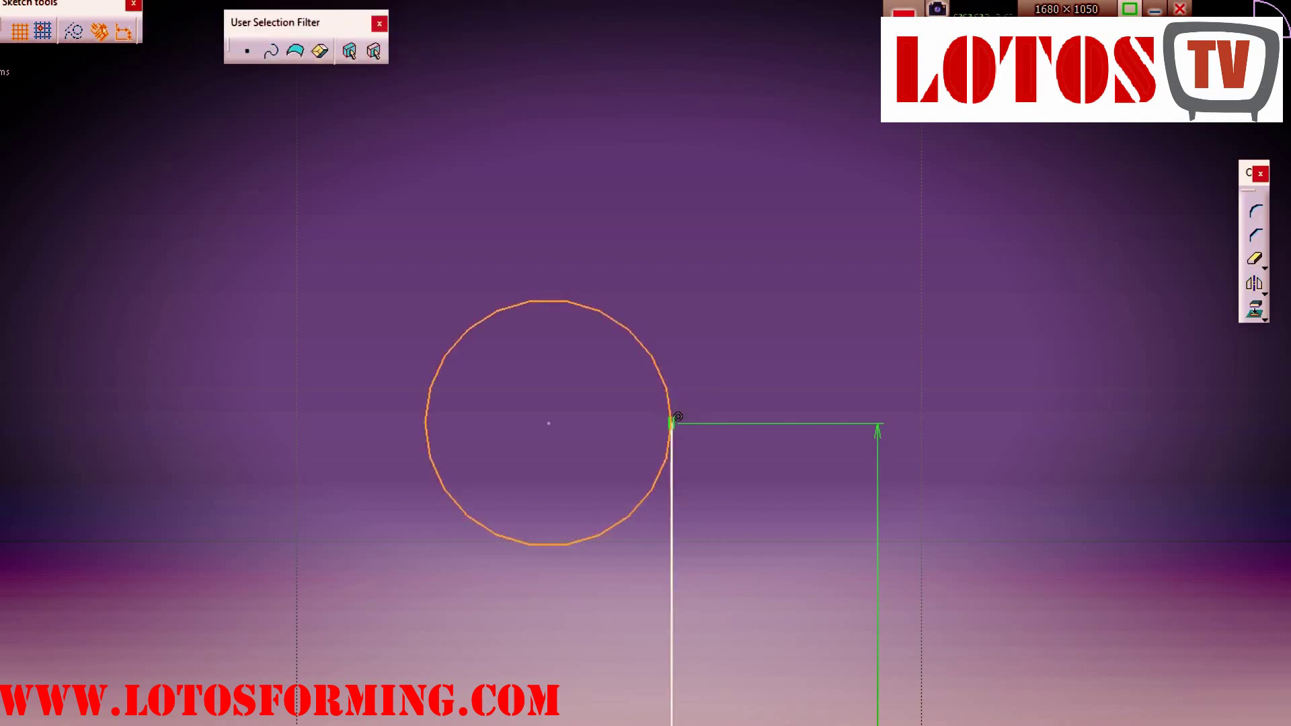
Dimension the circle's diameter to 4.4 mm
{"action": "left_click", "coordinate": [565, 478]}
{"action": "double_click", "coordinate": [565, 478]}
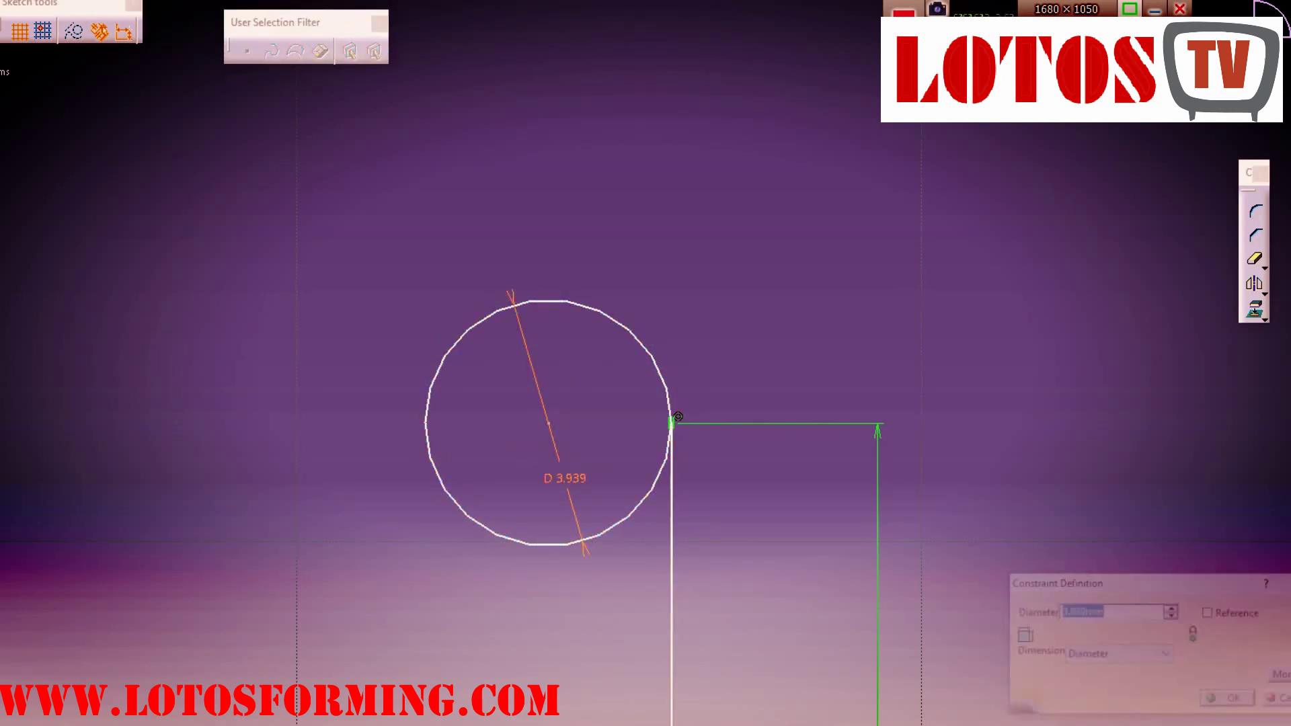
{"action": "type", "text": "4.4"}
{"action": "key", "text": "Return"}
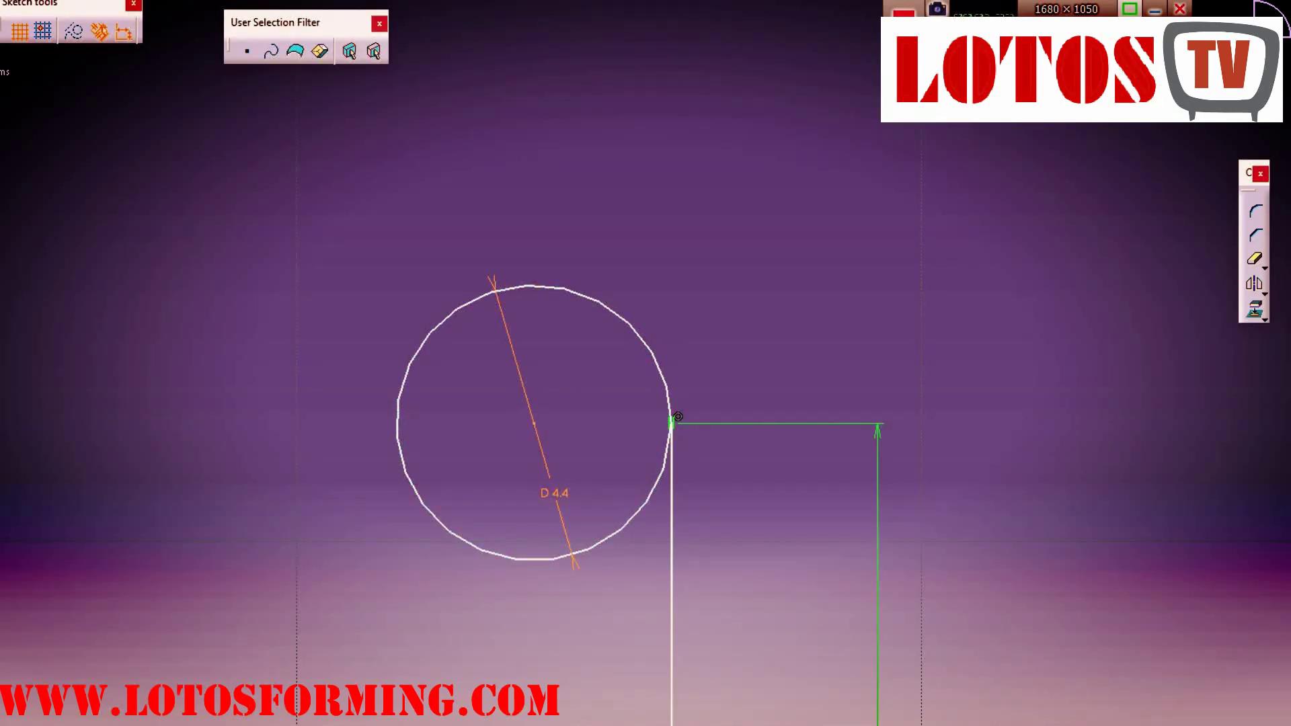
Draw a horizontal helper line from the vertical line's upper end across the circle and an inclined line from the circle's centre up beyond its edge
{"action": "key", "text": "l"}
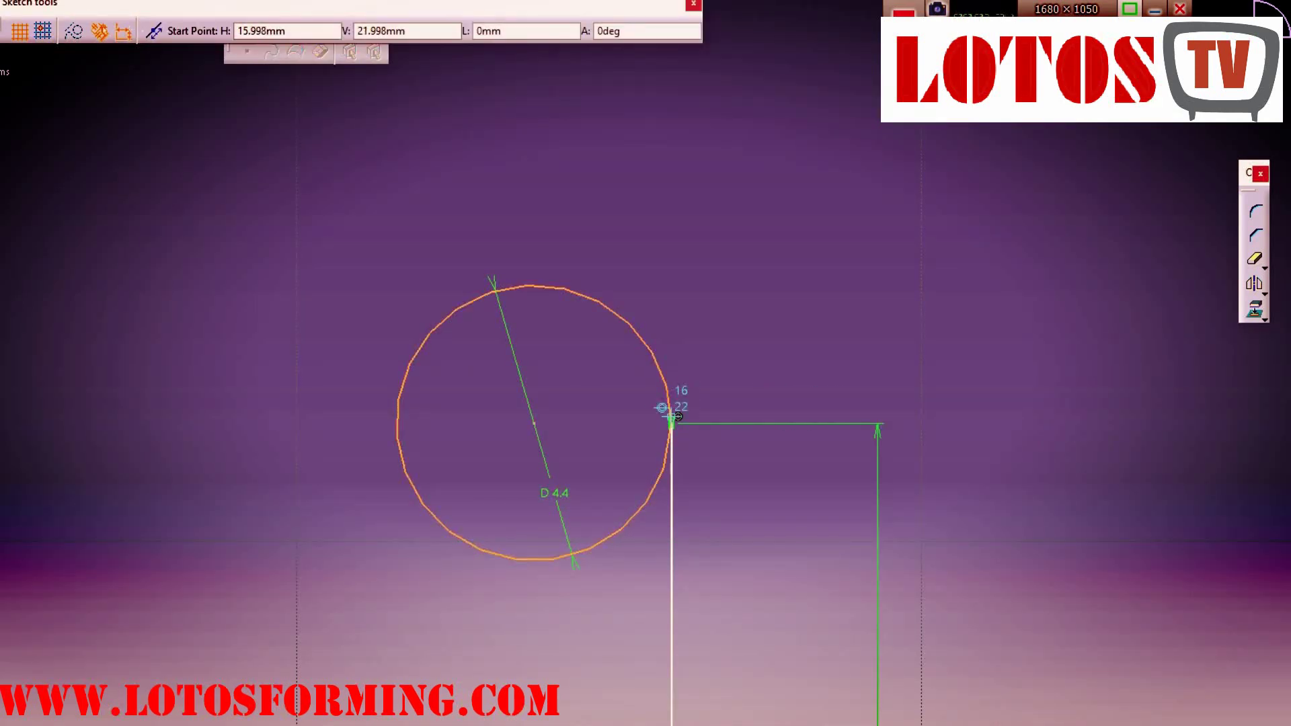
{"action": "left_click", "coordinate": [663, 415]}
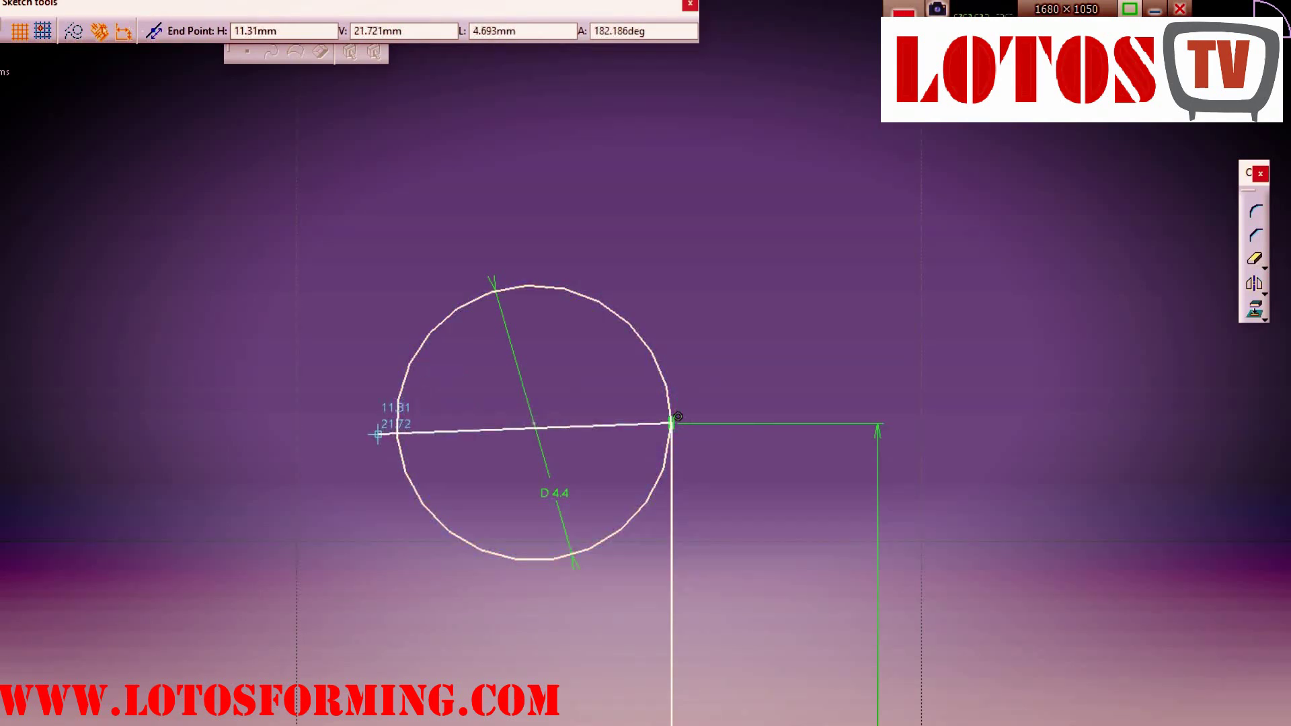
{"action": "left_click", "coordinate": [319, 424]}
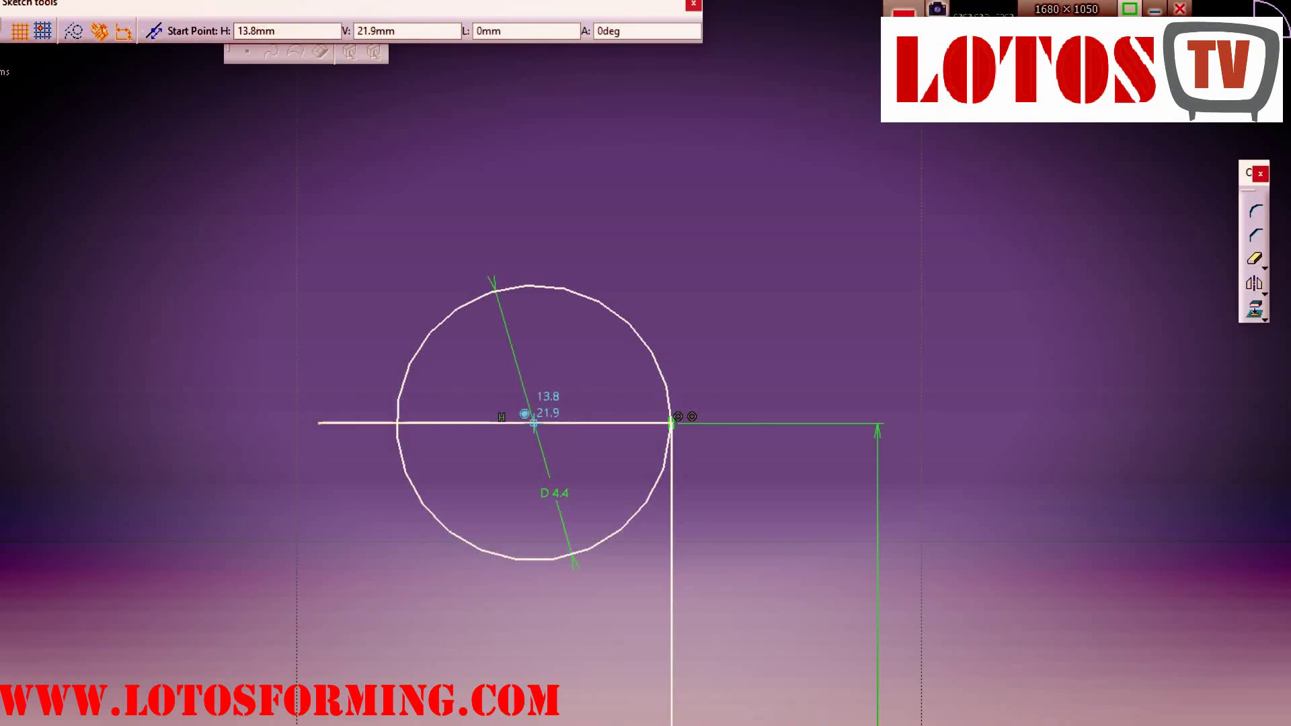
{"action": "left_click", "coordinate": [534, 422]}
{"action": "left_click", "coordinate": [749, 143]}
Constrain the angle between the inclined line and the horizontal helper line to 60°
{"action": "left_click", "coordinate": [646, 281]}
{"action": "left_click", "coordinate": [607, 422]}
{"action": "left_click", "coordinate": [943, 332]}
{"action": "double_click", "coordinate": [943, 332]}
{"action": "type", "text": "60"}
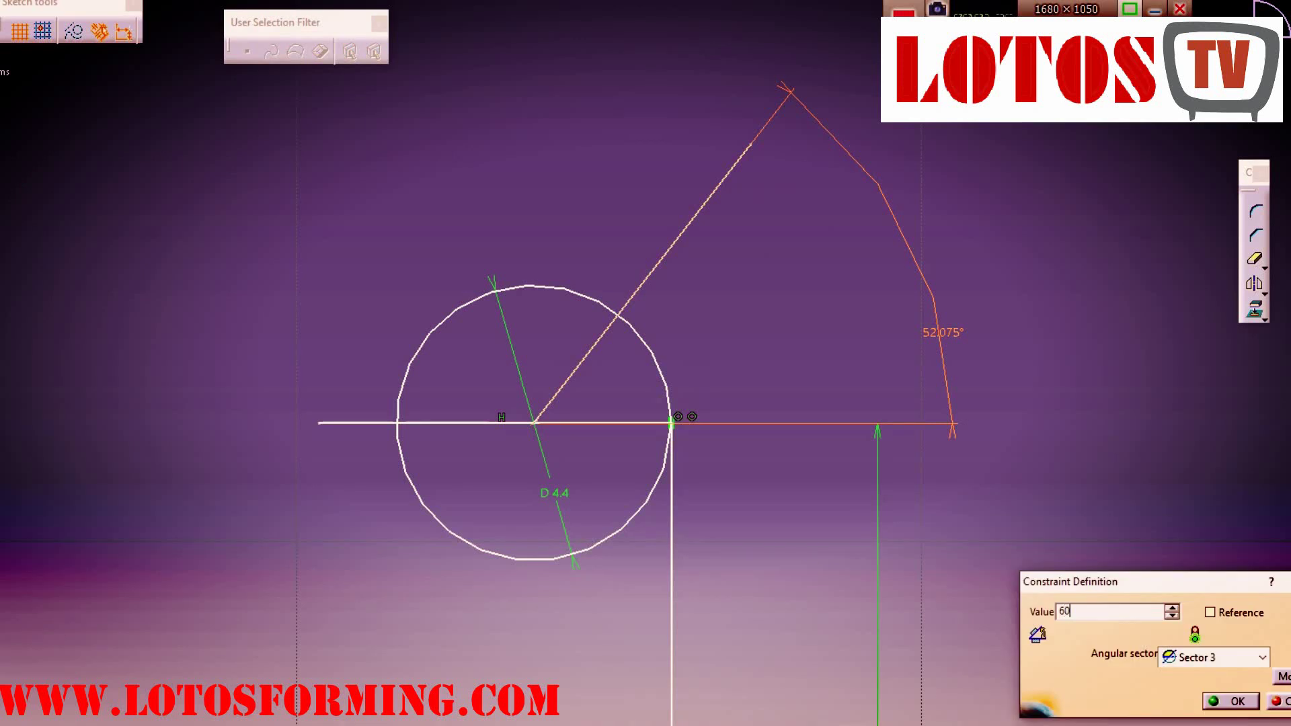
{"action": "key", "text": "Return"}
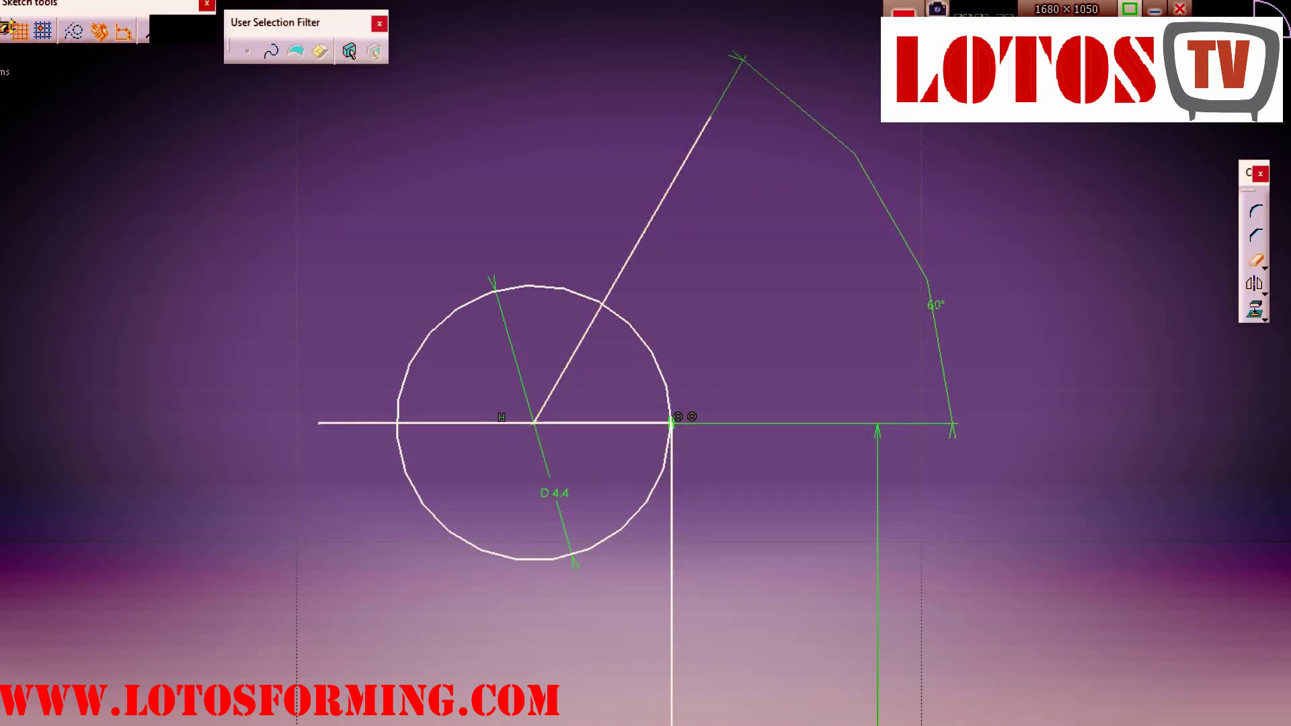
Trim the 4.4 mm circle to the arc between the two helper lines and remove the horizontal helper line beyond the circle's centre
{"action": "left_click", "coordinate": [450, 532]}
{"action": "left_click", "coordinate": [465, 423]}
{"action": "left_click", "coordinate": [456, 311]}
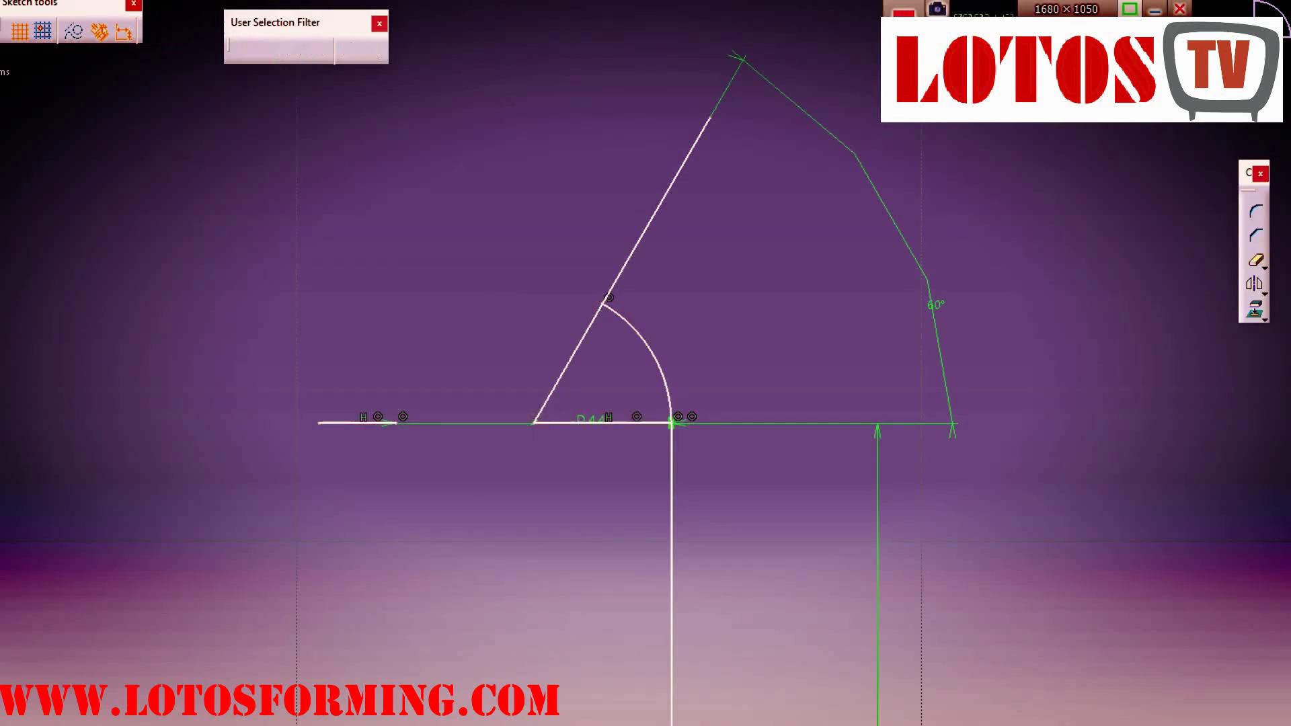
{"action": "left_click_drag", "start_coordinate": [278, 352], "coordinate": [433, 442]}
{"action": "key", "text": "Delete"}
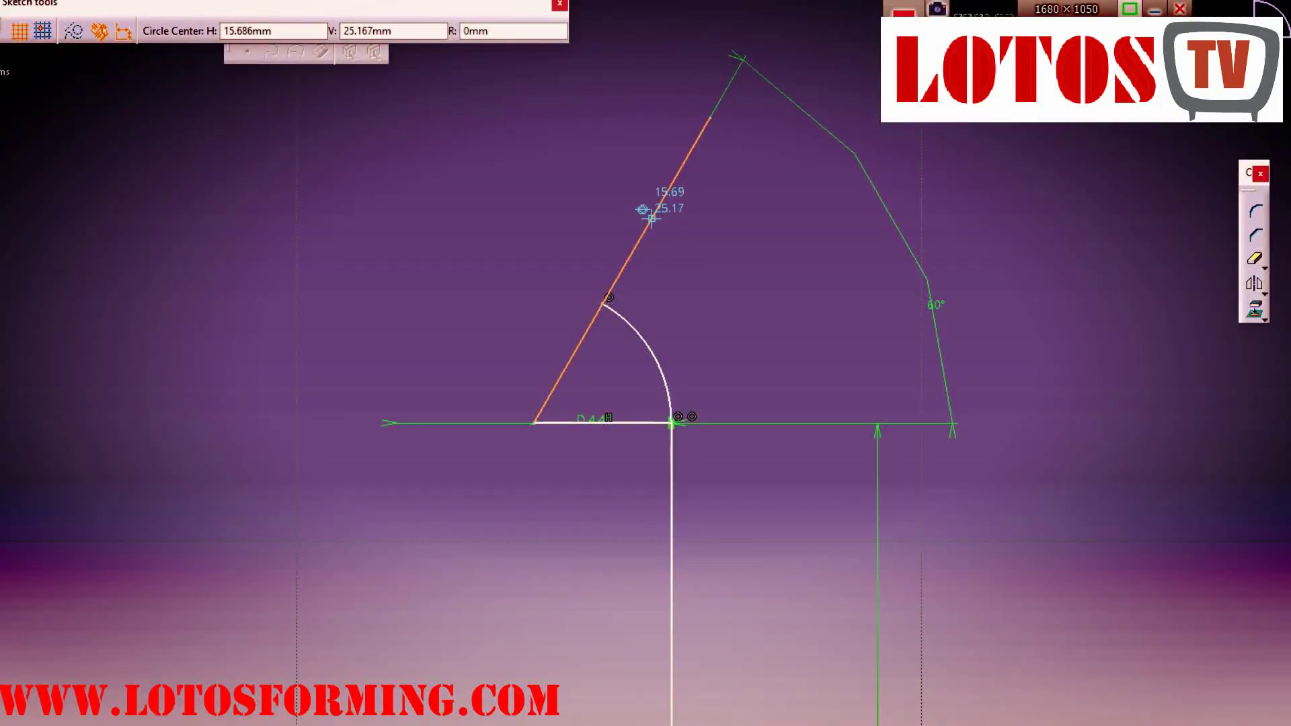
Sketch a circle centred on the inclined line and passing through the trimmed arc's upper end, and dimension its diameter to 1.4 mm
{"action": "left_click", "coordinate": [650, 217]}
{"action": "left_click", "coordinate": [618, 277]}
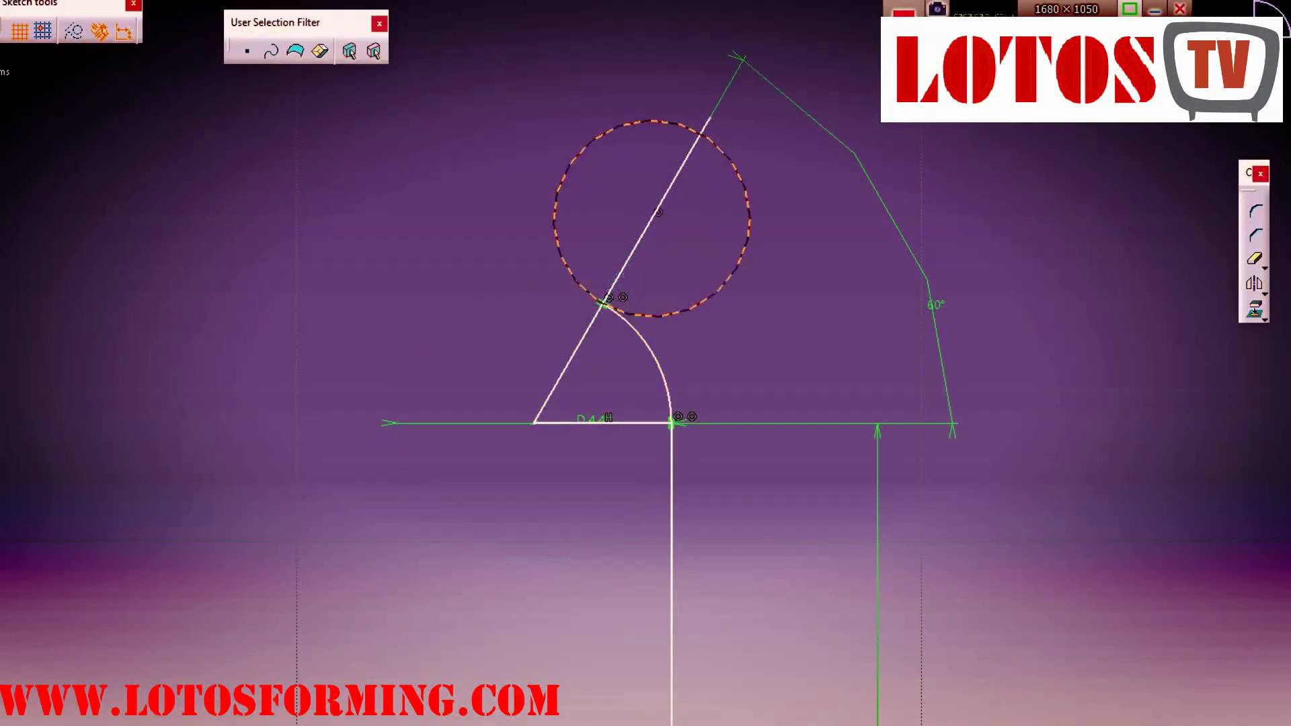
{"action": "left_click", "coordinate": [734, 269]}
{"action": "left_click", "coordinate": [708, 265]}
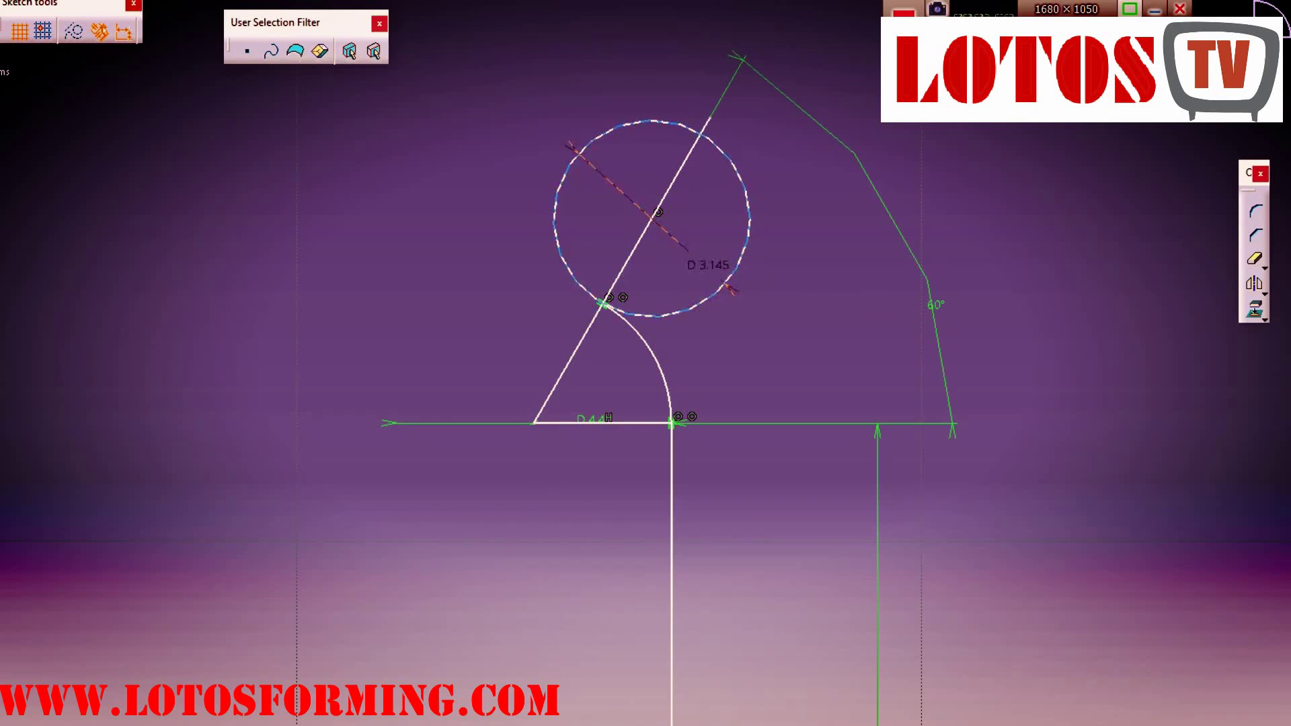
{"action": "double_click", "coordinate": [709, 265]}
{"action": "type", "text": "1.4"}
{"action": "key", "text": "Return"}
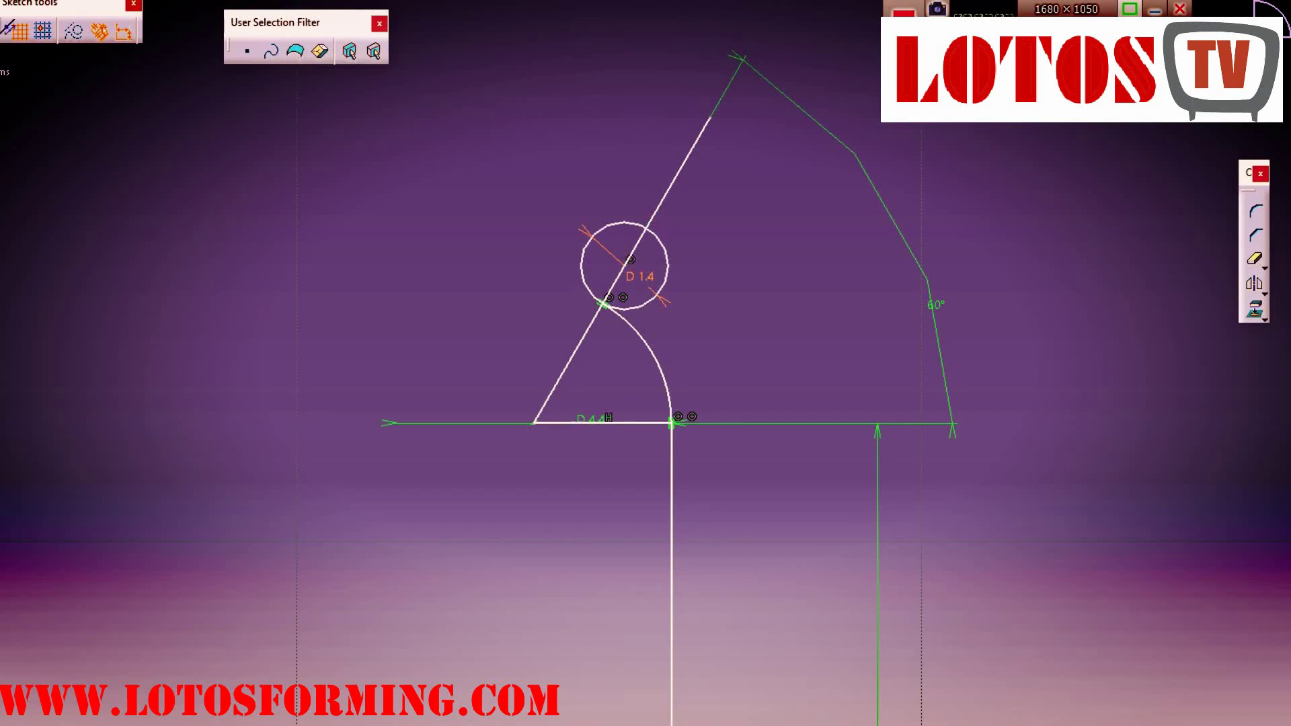
Draw a helper line from the small circle's centre toward the profile's inner side and constrain its angle to the inclined line to 60°
{"action": "left_click", "coordinate": [624, 264]}
{"action": "left_click", "coordinate": [427, 240]}
{"action": "left_click", "coordinate": [565, 258]}
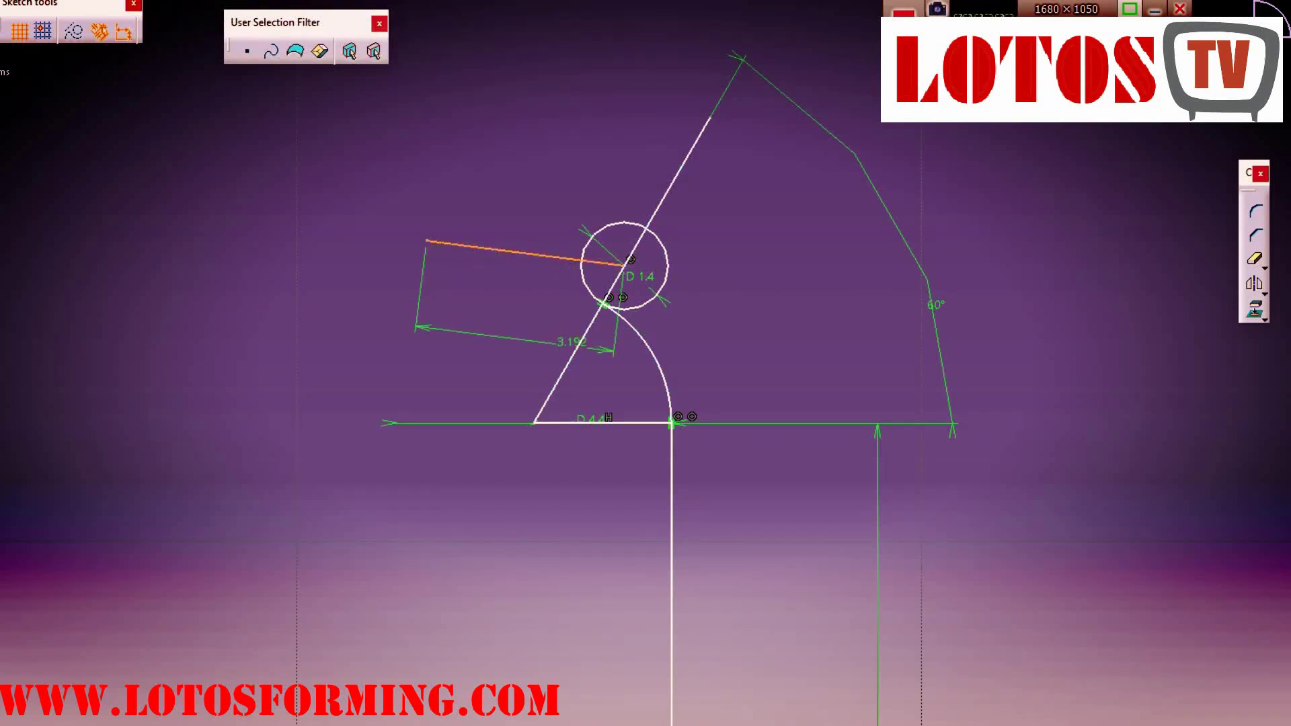
{"action": "left_click", "coordinate": [580, 344]}
{"action": "left_click", "coordinate": [475, 327]}
{"action": "double_click", "coordinate": [475, 328]}
{"action": "type", "text": "60"}
{"action": "key", "text": "Return"}
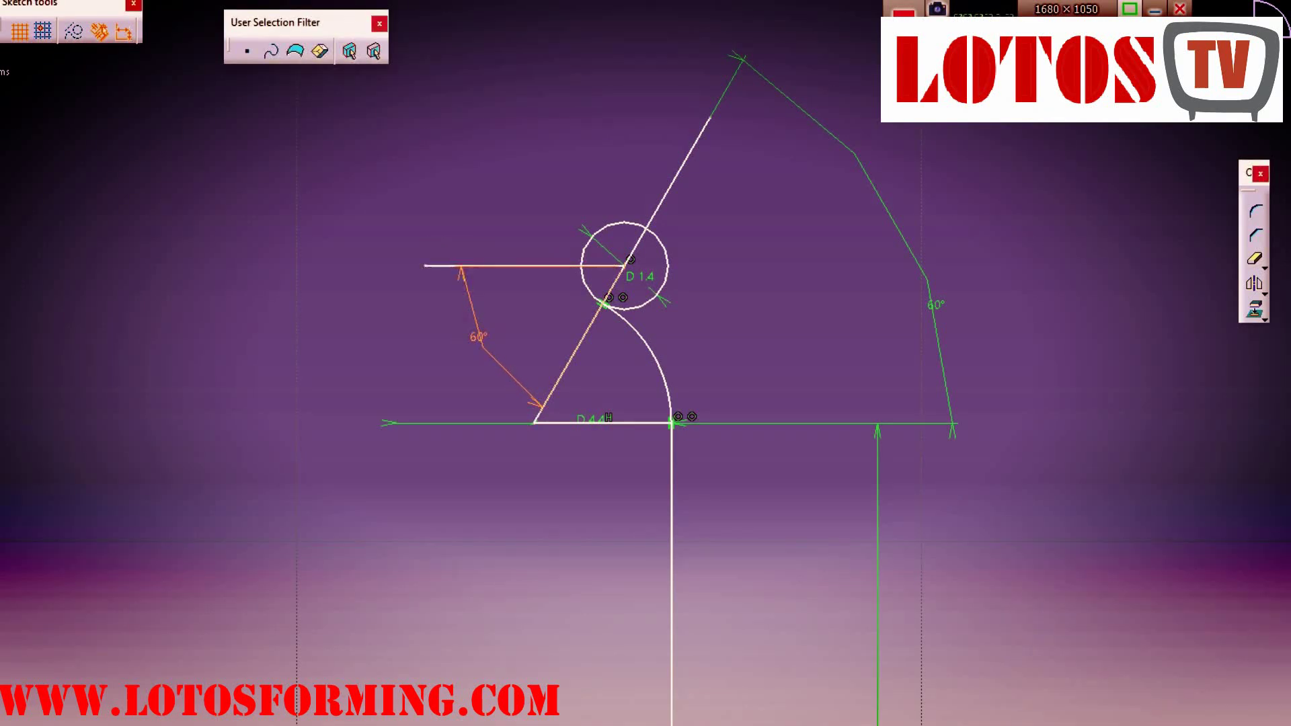
Trim the 1.4 mm circle to the short arc continuing the profile curve, and delete the inclined and horizontal helper lines
{"action": "left_click", "coordinate": [1255, 259]}
{"action": "left_click", "coordinate": [663, 286]}
{"action": "left_click", "coordinate": [673, 182]}
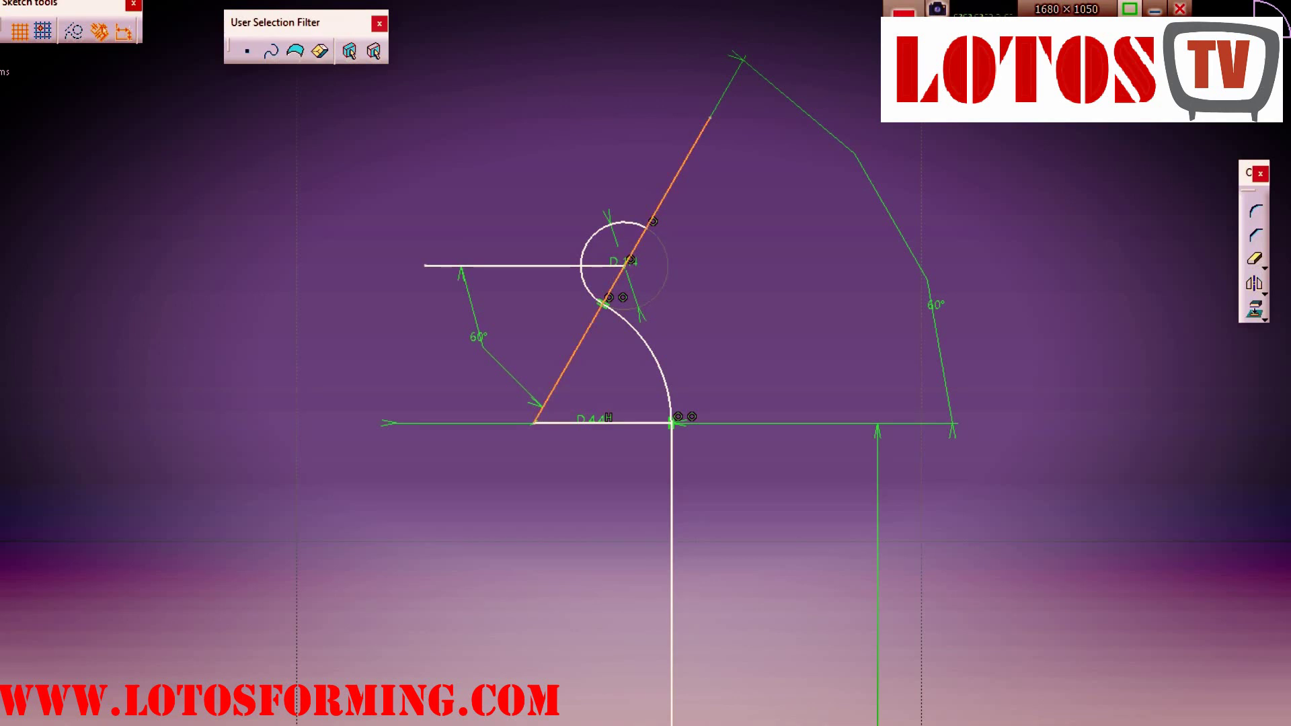
{"action": "key", "text": "Delete"}
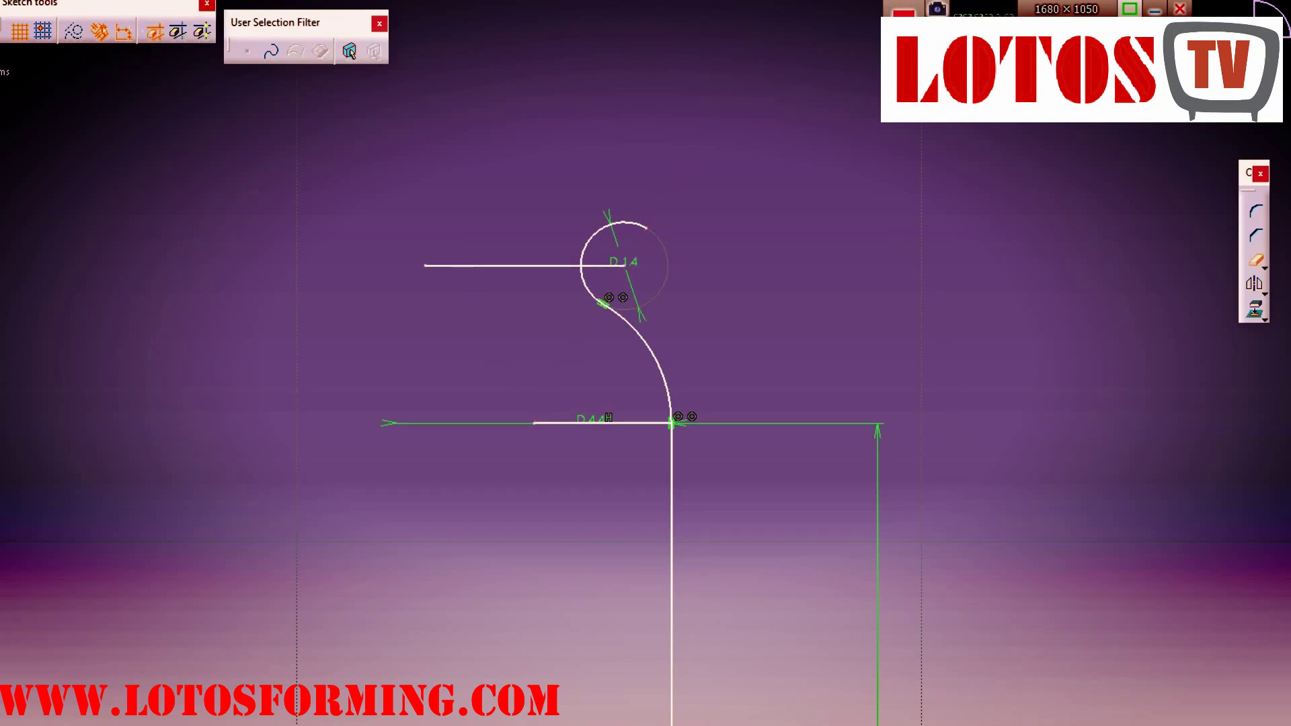
{"action": "left_click", "coordinate": [593, 235]}
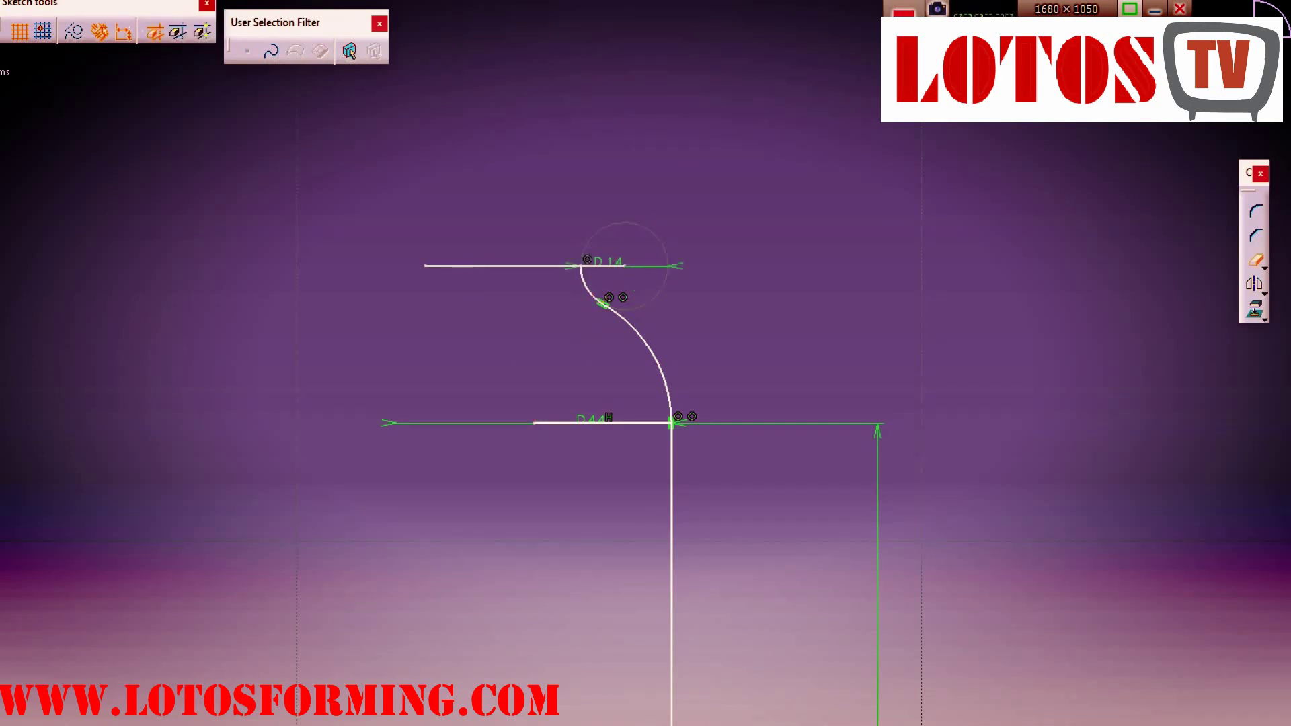
{"action": "left_click", "coordinate": [503, 266]}
{"action": "key", "text": "Delete"}
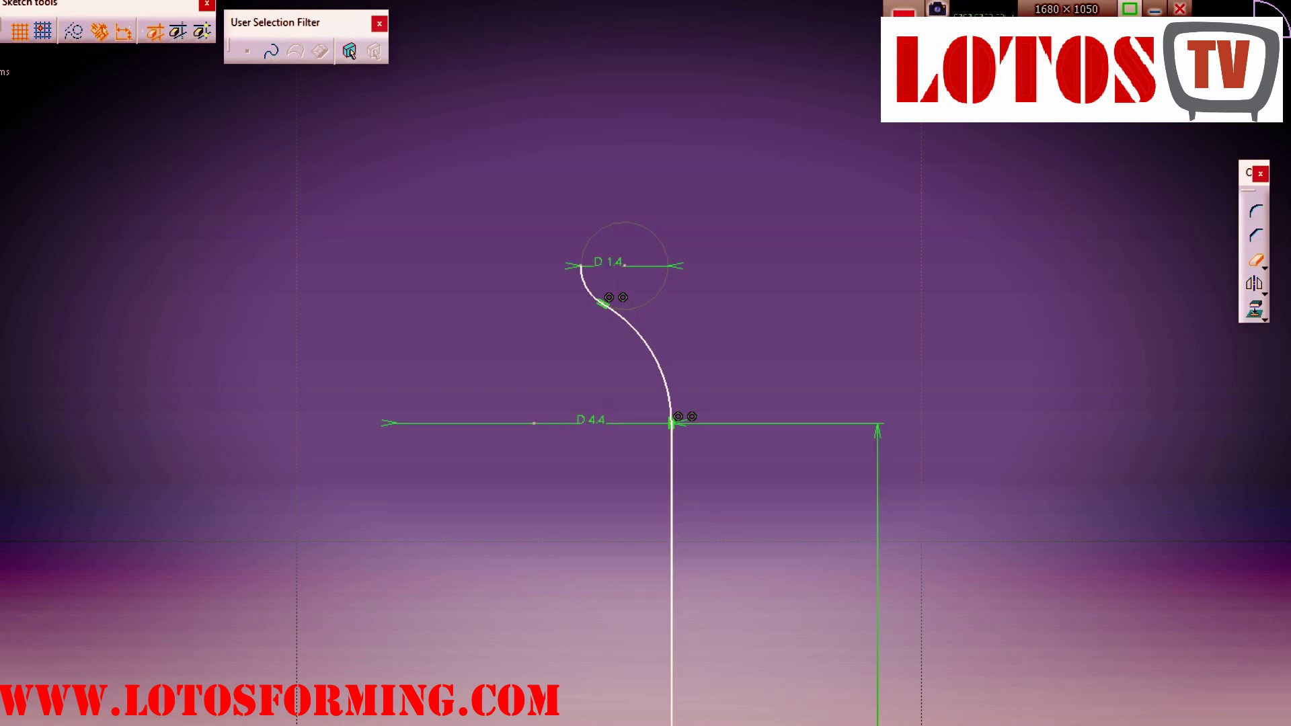
Move the 4.4 mm diameter label closer to the profile, and switch to AutoCAD to examine the upper profile dimensions
{"action": "key", "text": "Escape"}
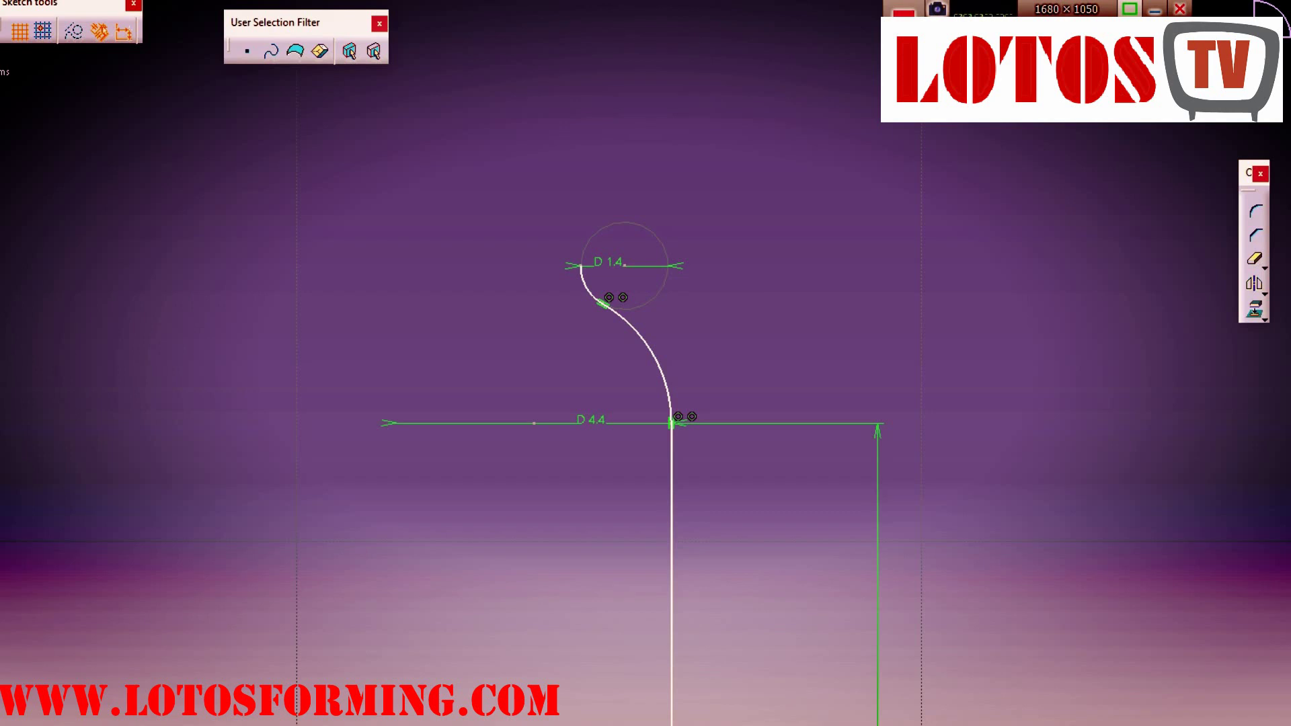
{"action": "mouse_move", "coordinate": [632, 355]}
{"action": "middle_mouse_down", "text": "ctrl"}
{"action": "mouse_move", "coordinate": [631, 437]}
{"action": "mouse_move", "coordinate": [700, 463]}
{"action": "middle_mouse_up", "text": "ctrl"}
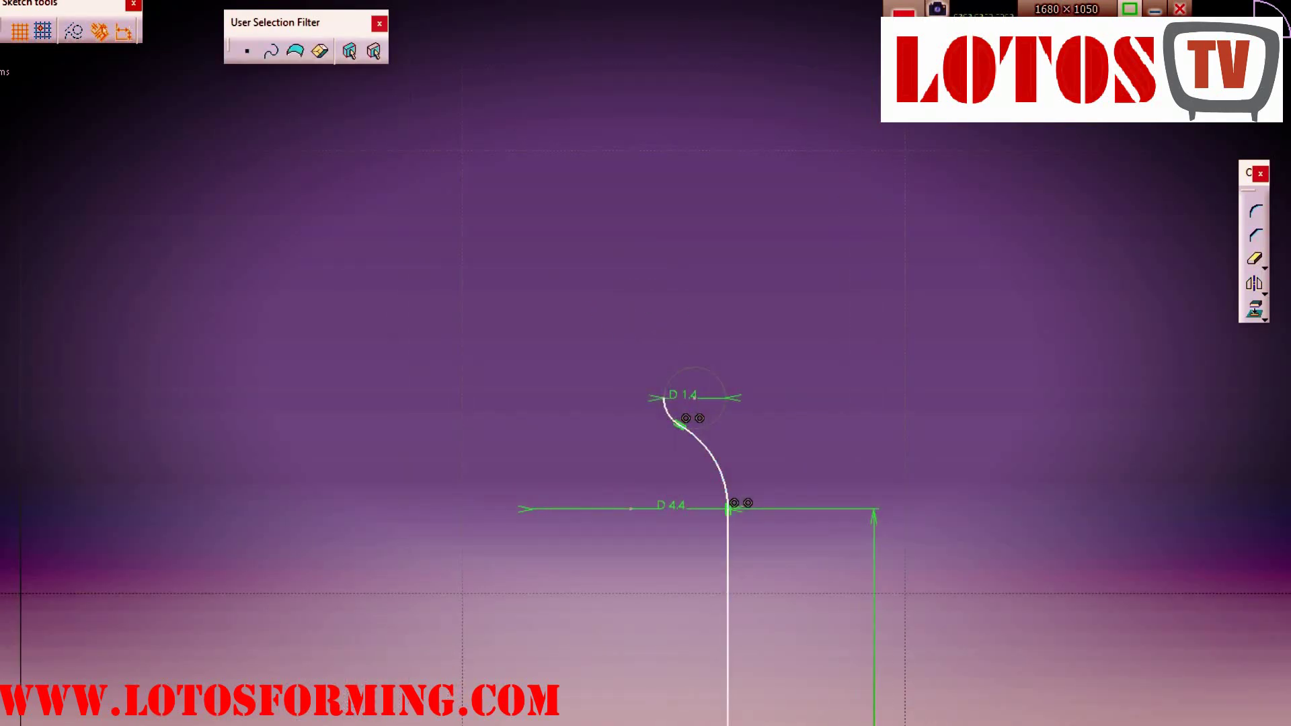
{"action": "left_click_drag", "start_coordinate": [671, 506], "coordinate": [714, 506]}
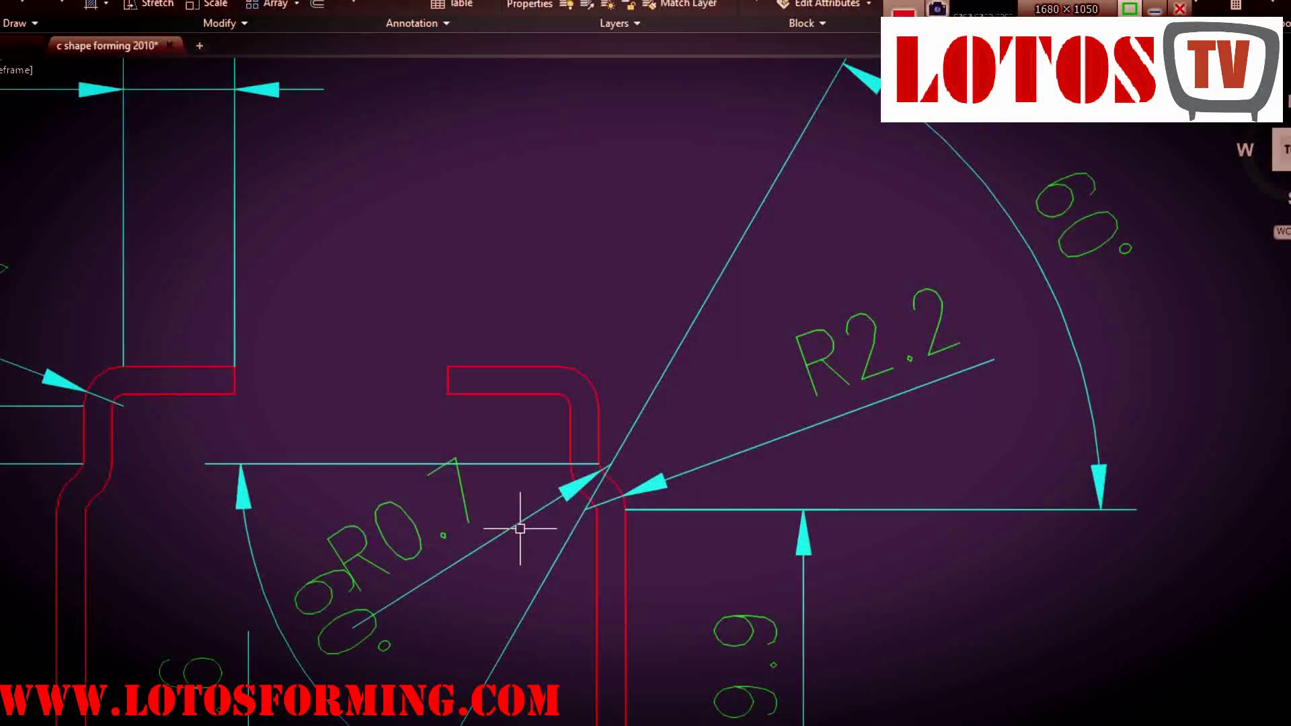
{"action": "scroll", "coordinate": [525, 539], "scroll_direction": "down", "scroll_amount": 2}
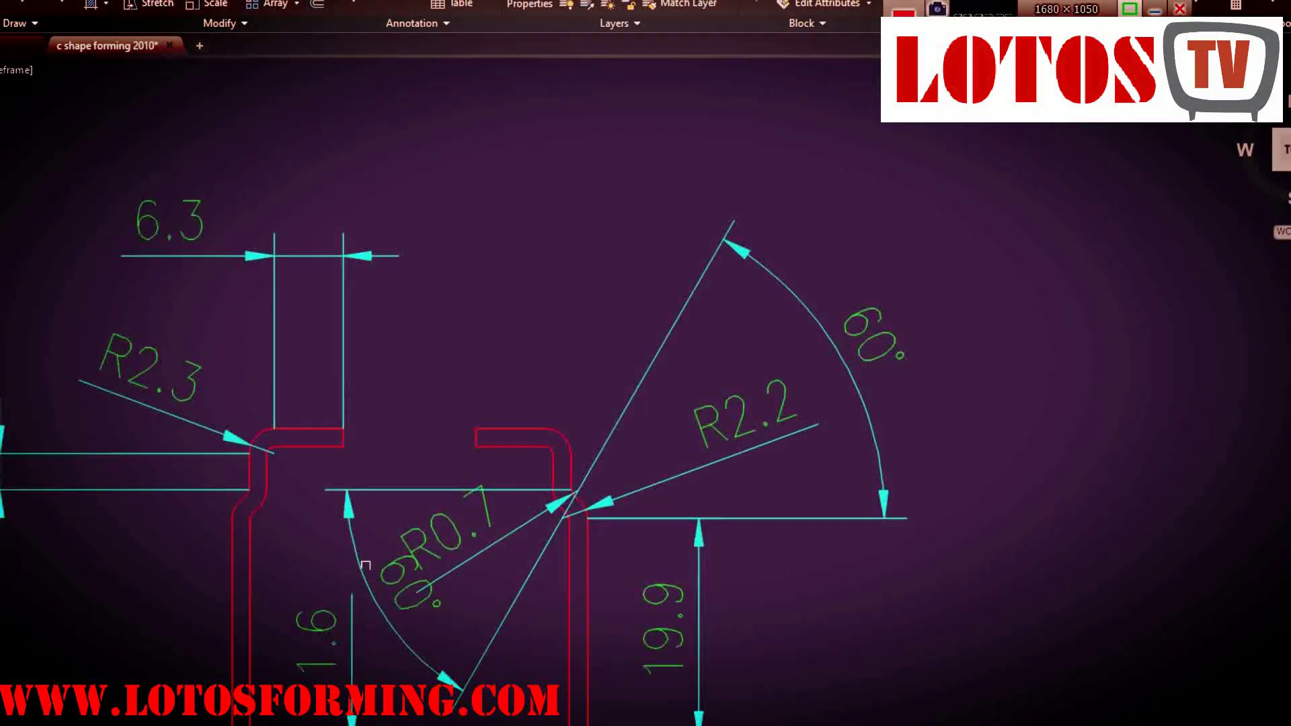
{"action": "scroll", "coordinate": [854, 481], "scroll_direction": "down", "scroll_amount": 2}
{"action": "scroll", "coordinate": [412, 533], "scroll_direction": "up", "scroll_amount": 2}
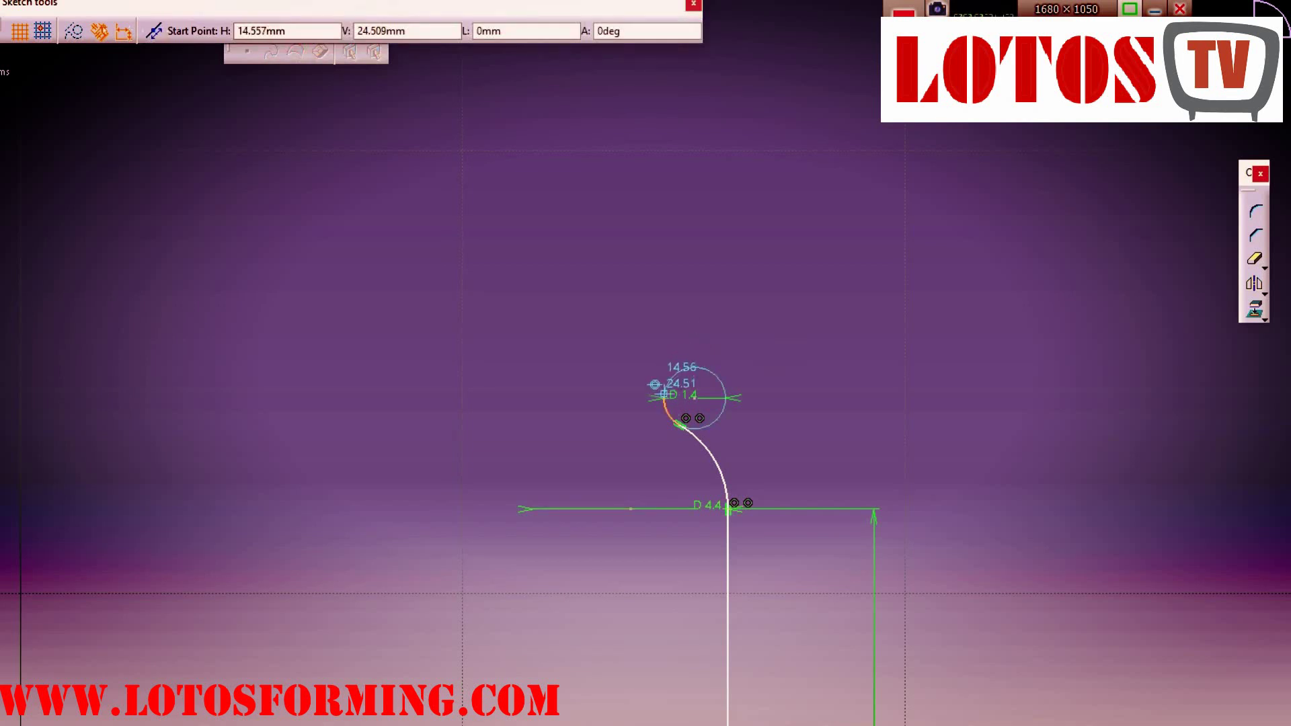
Draw a vertical line upward from the small arc's free end and dimension its length to 3.3 mm
{"action": "left_click", "coordinate": [664, 398]}
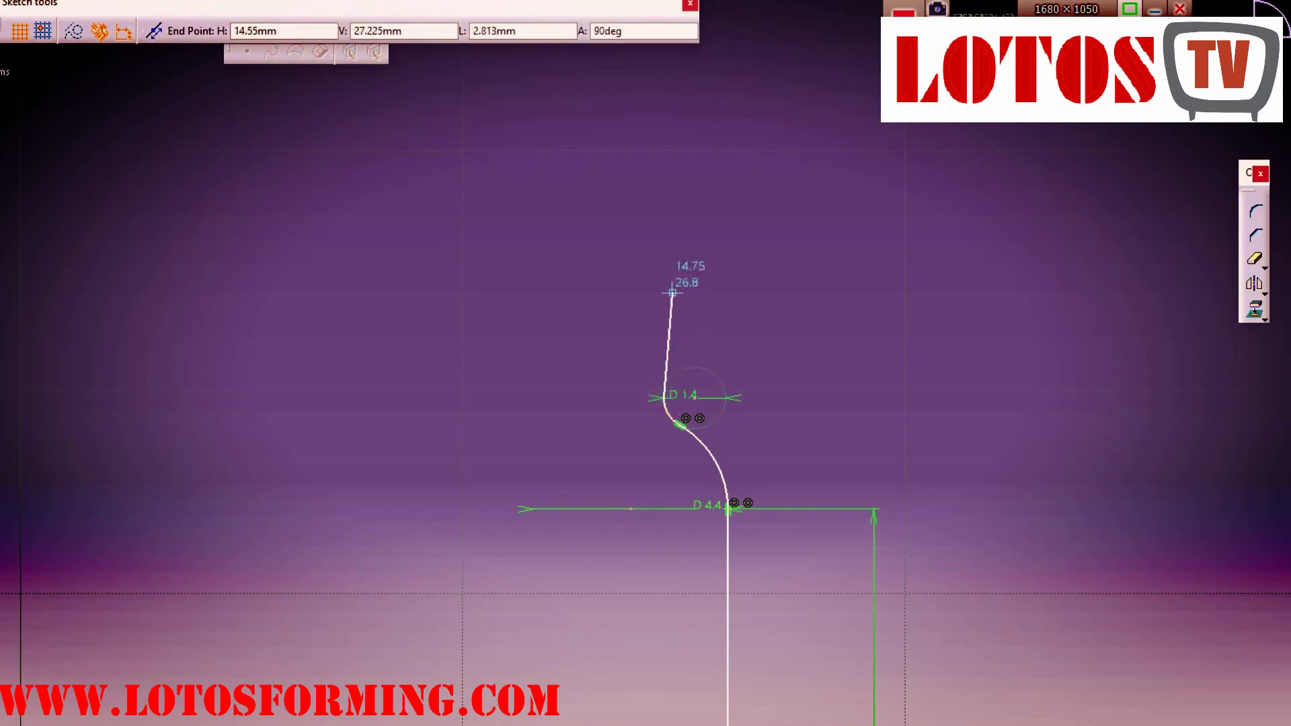
{"action": "left_click", "coordinate": [665, 152]}
{"action": "left_click", "coordinate": [577, 296]}
{"action": "double_click", "coordinate": [576, 297]}
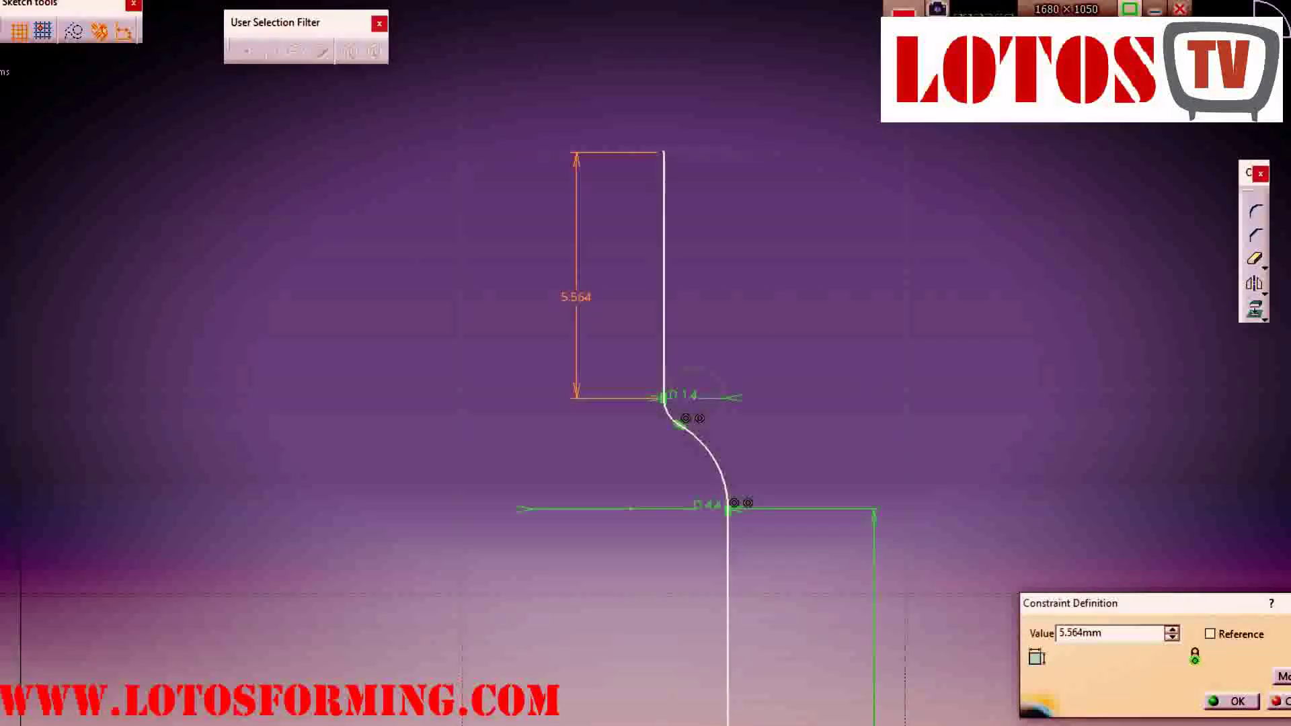
{"action": "type", "text": "3.3"}
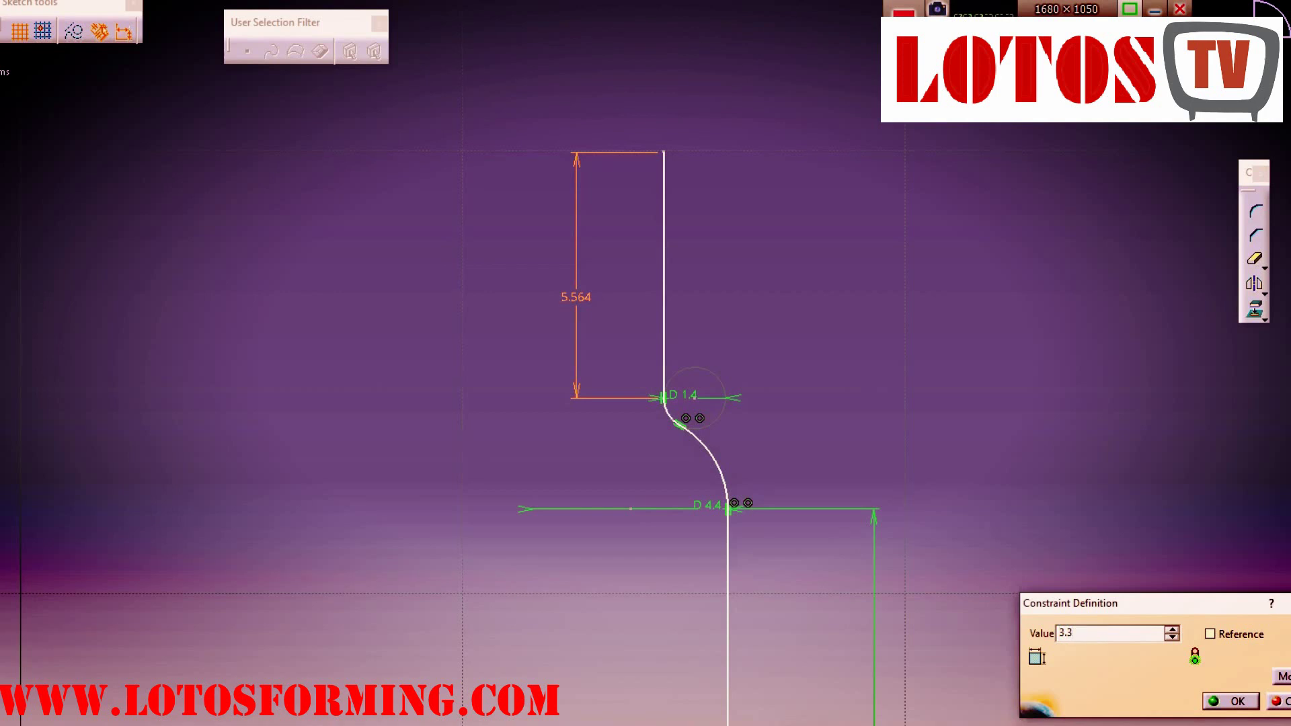
{"action": "key", "text": "Return"}
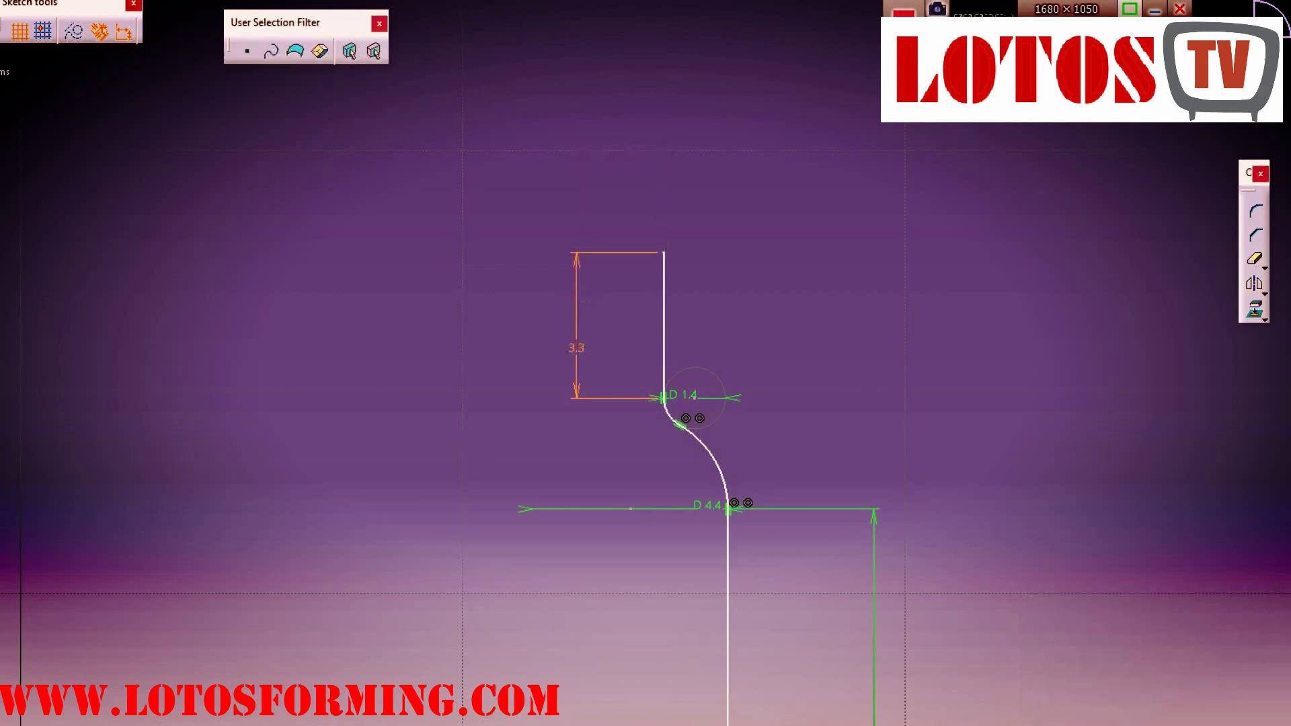
Sketch a circle passing through the vertical line's upper end with its centre level with it inward, and set its radius to 2.3 mm
{"action": "middle_click_drag", "start_coordinate": [621, 309], "coordinate": [704, 496]}
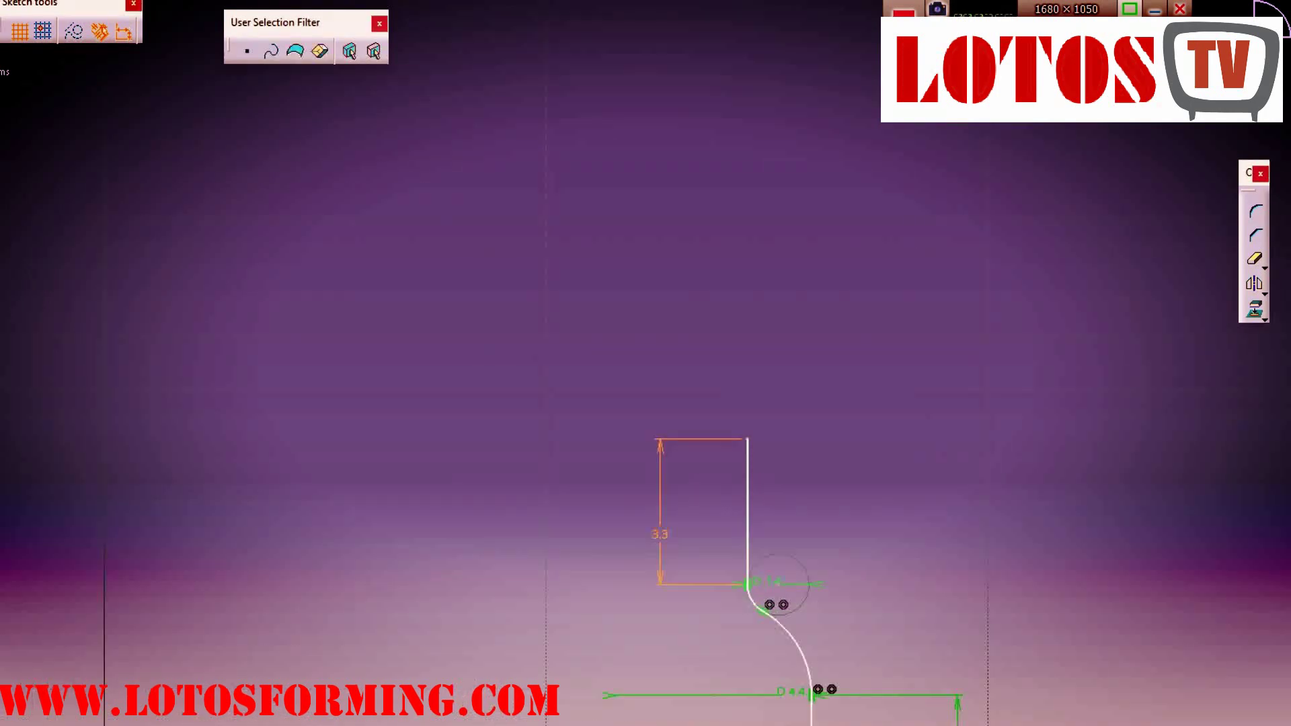
{"action": "left_click", "coordinate": [682, 439]}
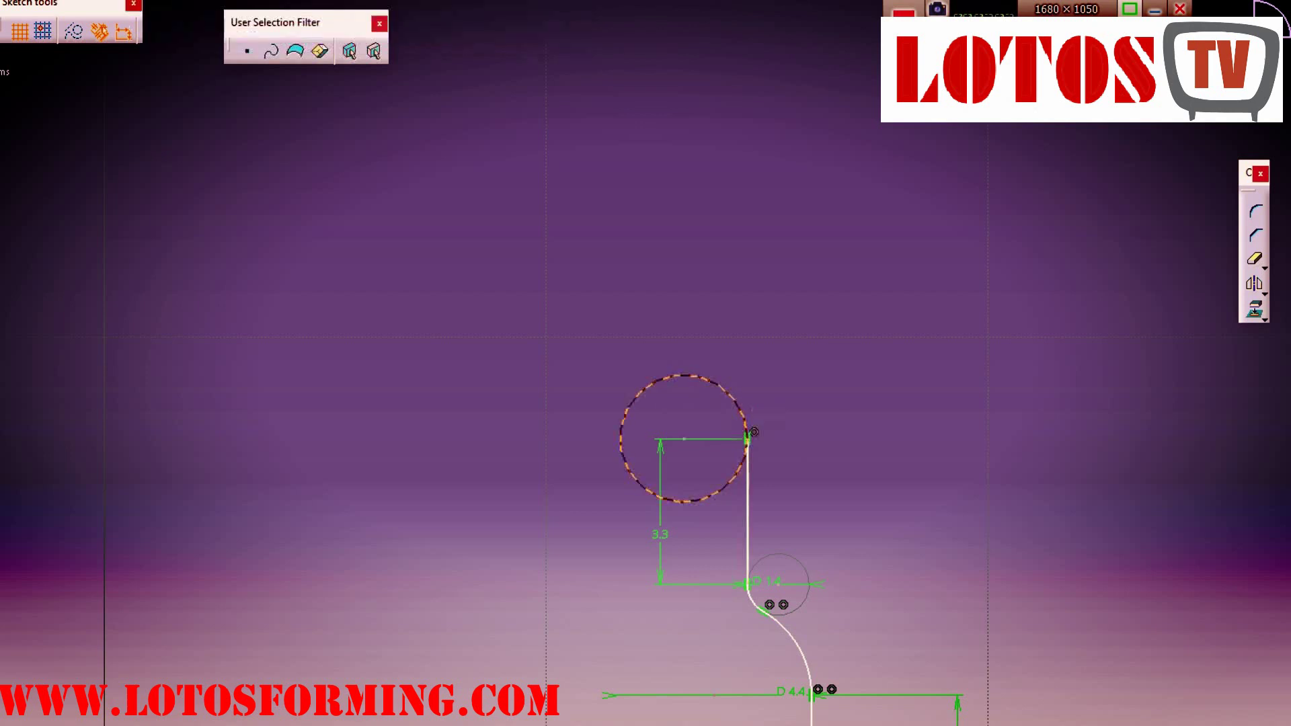
{"action": "double_click", "coordinate": [658, 380]}
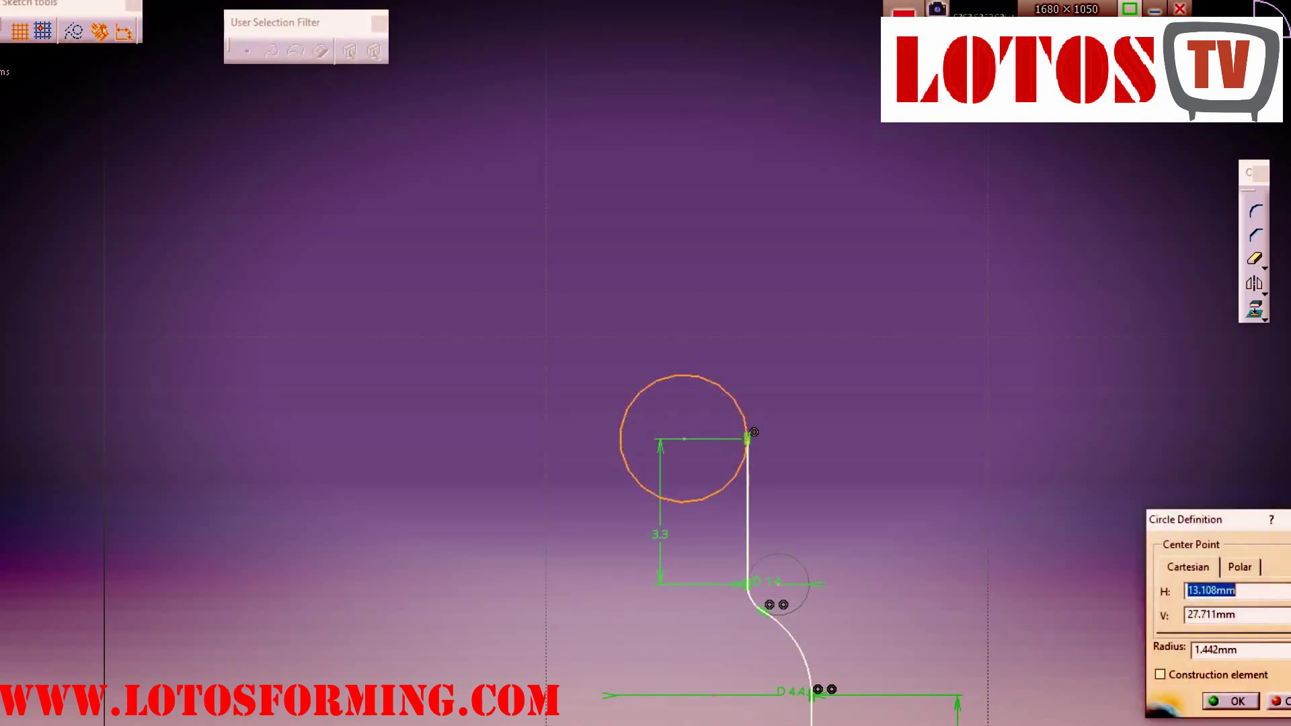
{"action": "key", "text": "Tab"}
{"action": "key", "text": "Tab"}
{"action": "type", "text": "2."}
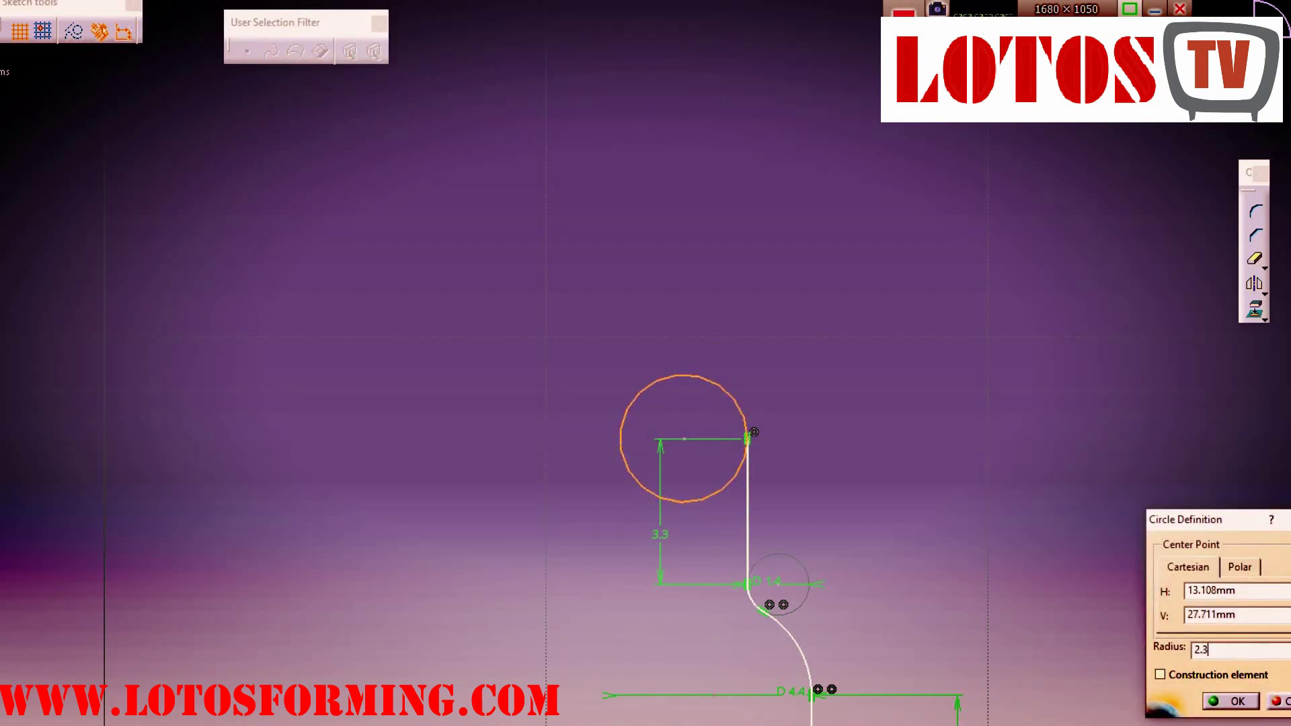
{"action": "type", "text": "3"}
{"action": "key", "text": "Return"}
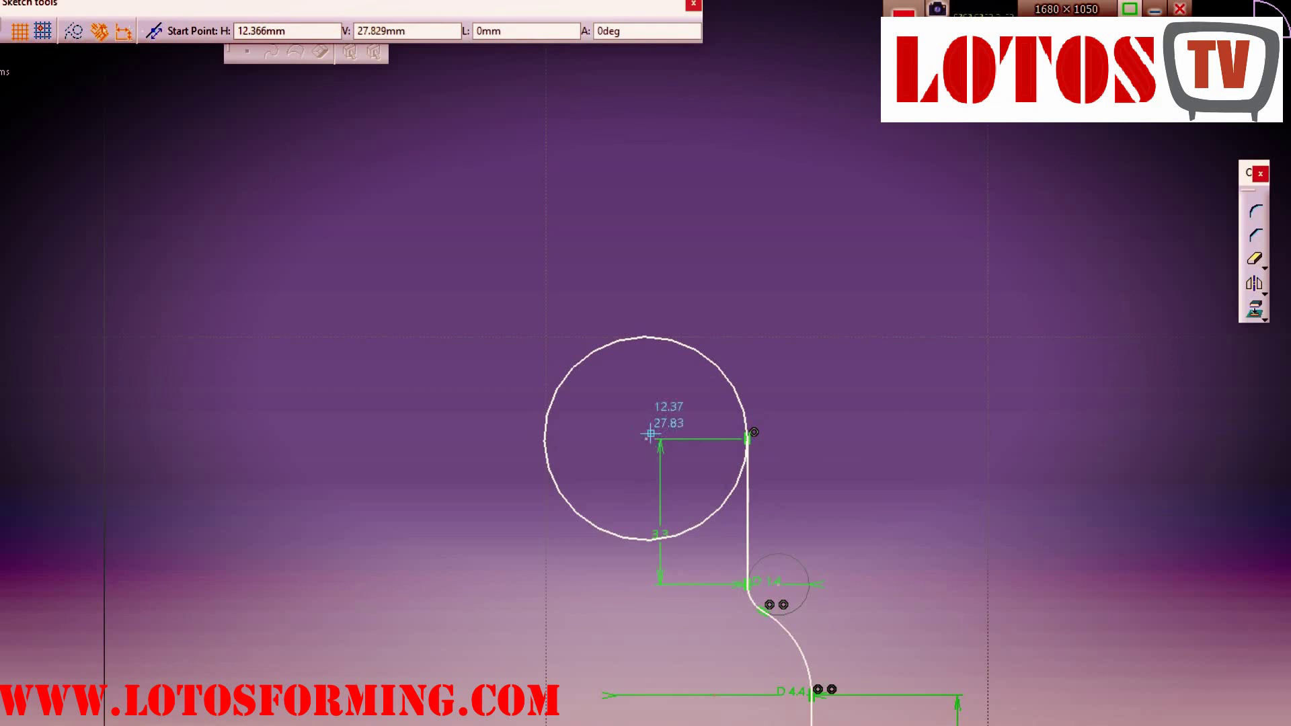
Draw a horizontal line inward from the circle's top, dimension it to 6.3 mm, and trim the circle to the corner arc
{"action": "left_click", "coordinate": [646, 336]}
{"action": "left_click", "coordinate": [127, 337]}
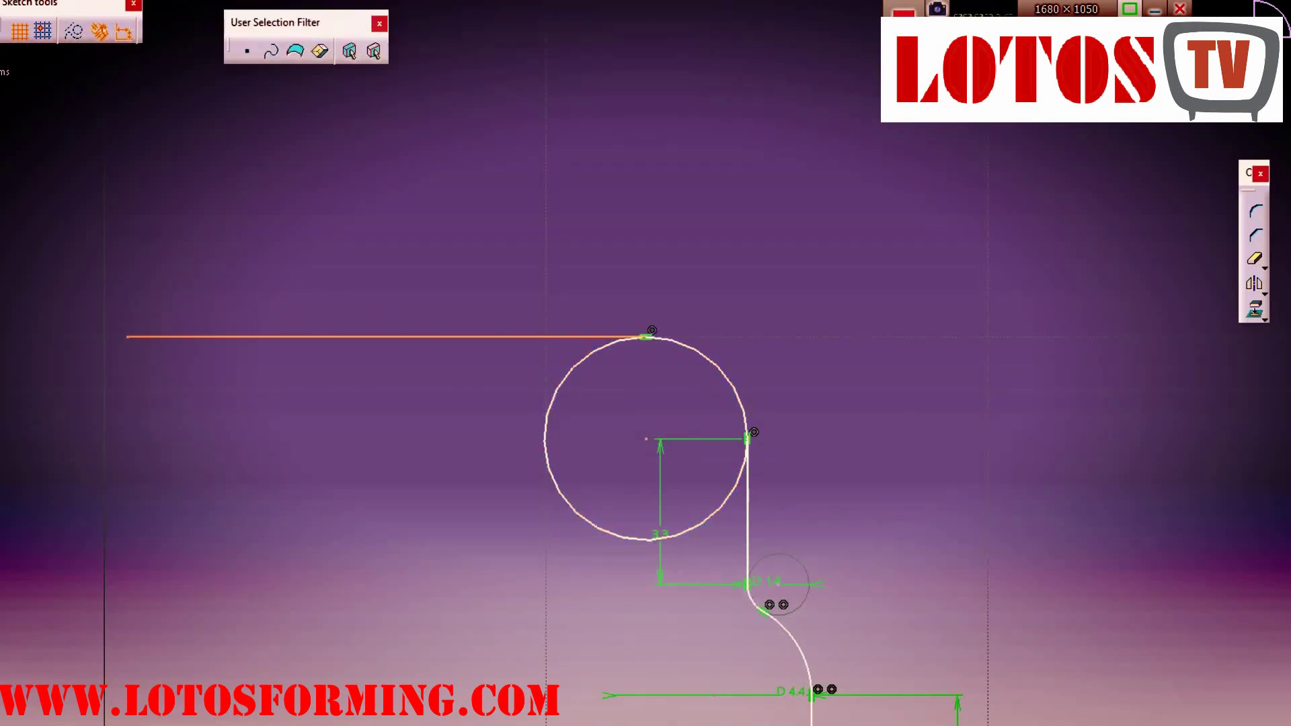
{"action": "left_click", "coordinate": [478, 205]}
{"action": "double_click", "coordinate": [477, 203]}
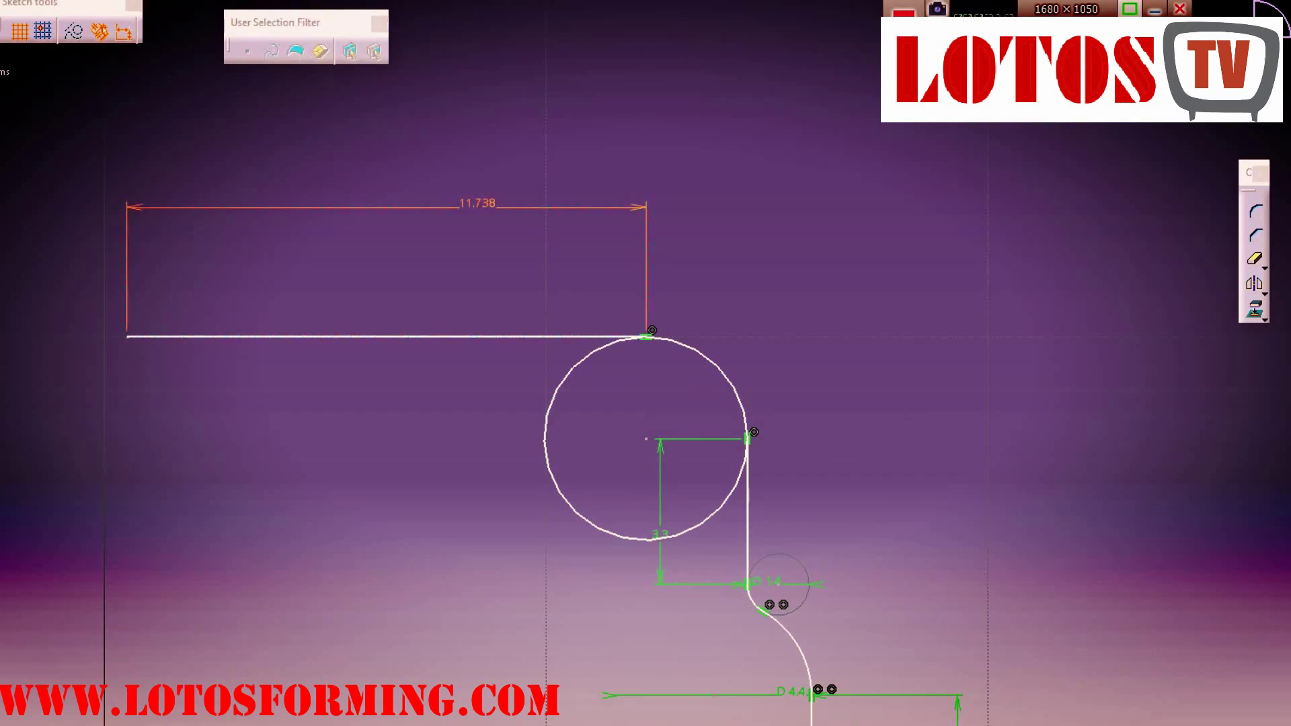
{"action": "type", "text": "6.3"}
{"action": "key", "text": "Return"}
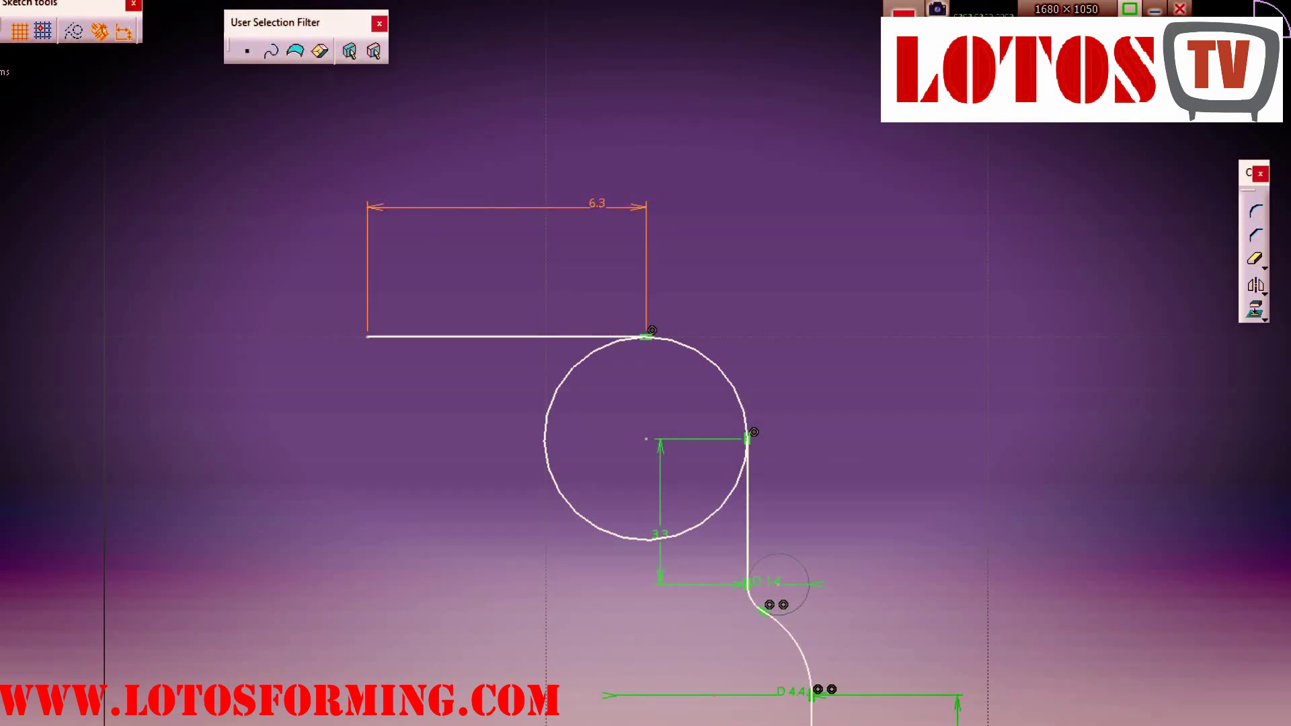
{"action": "left_click", "coordinate": [591, 355]}
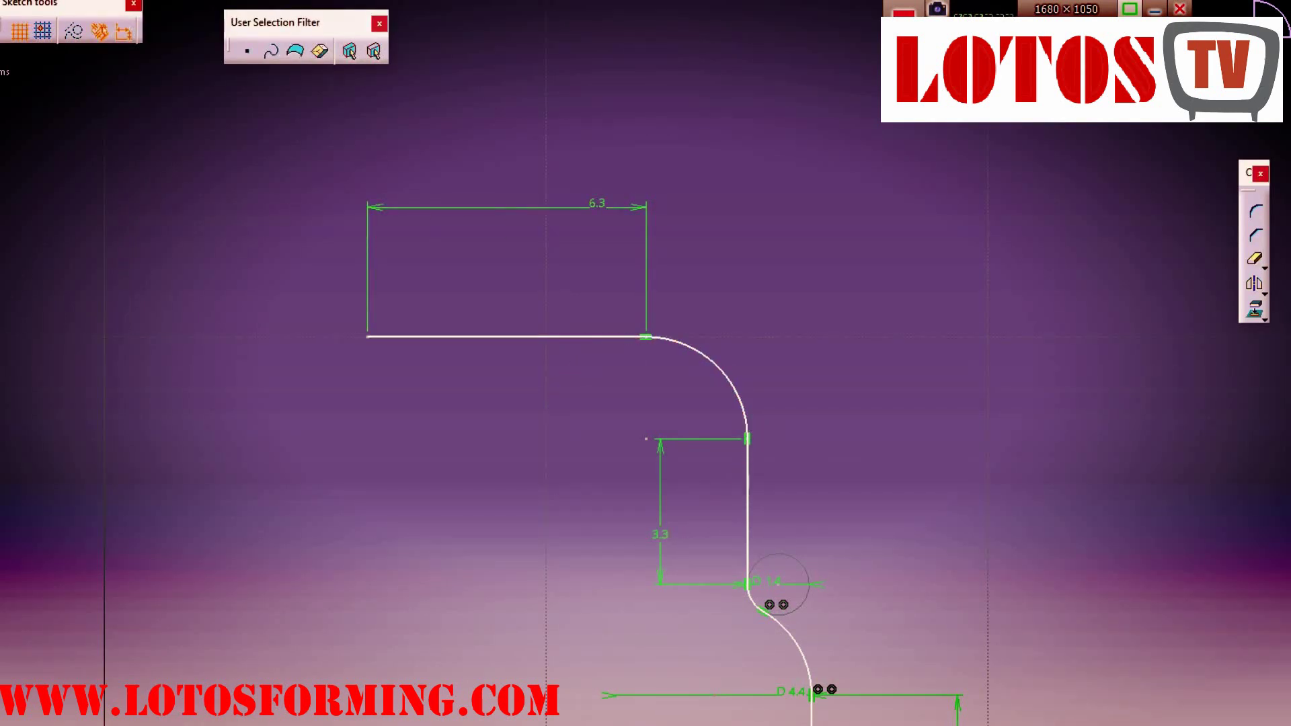
Mirror the entire half profile about the vertical axis to complete the C shape
{"action": "scroll", "coordinate": [604, 175], "scroll_direction": "down", "scroll_amount": 8}
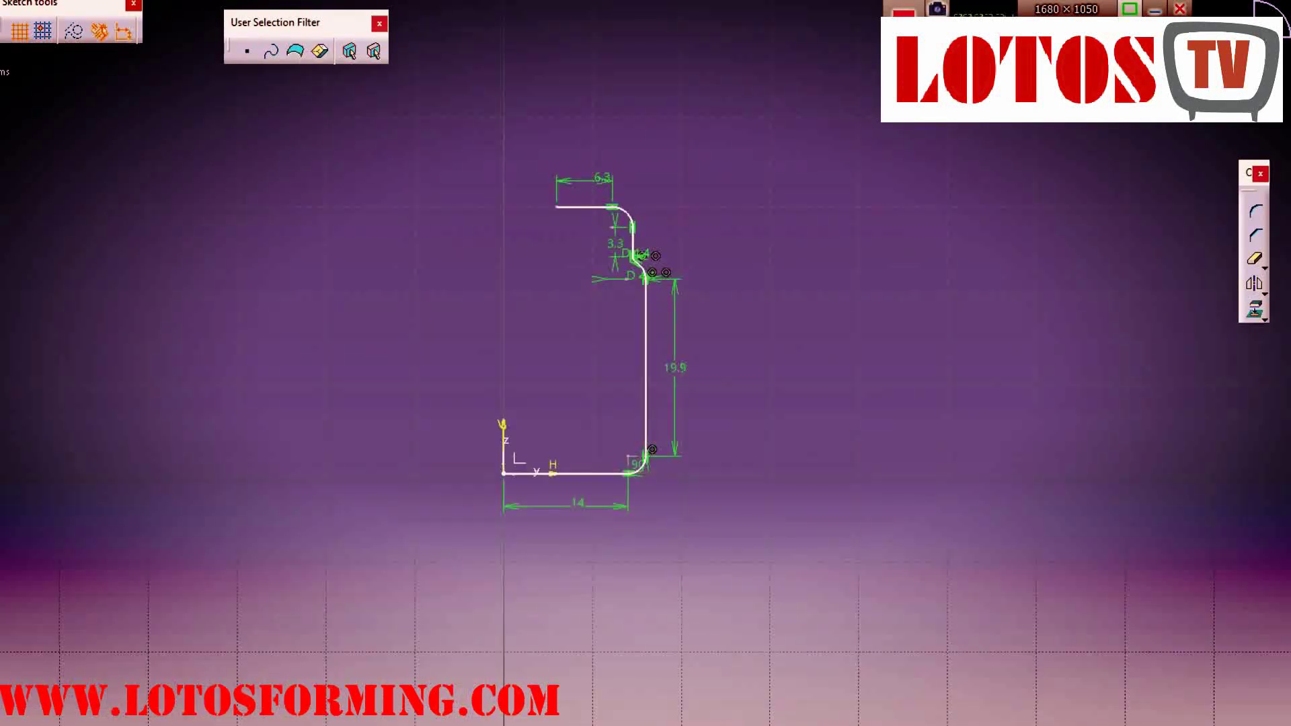
{"action": "left_click", "coordinate": [1255, 285]}
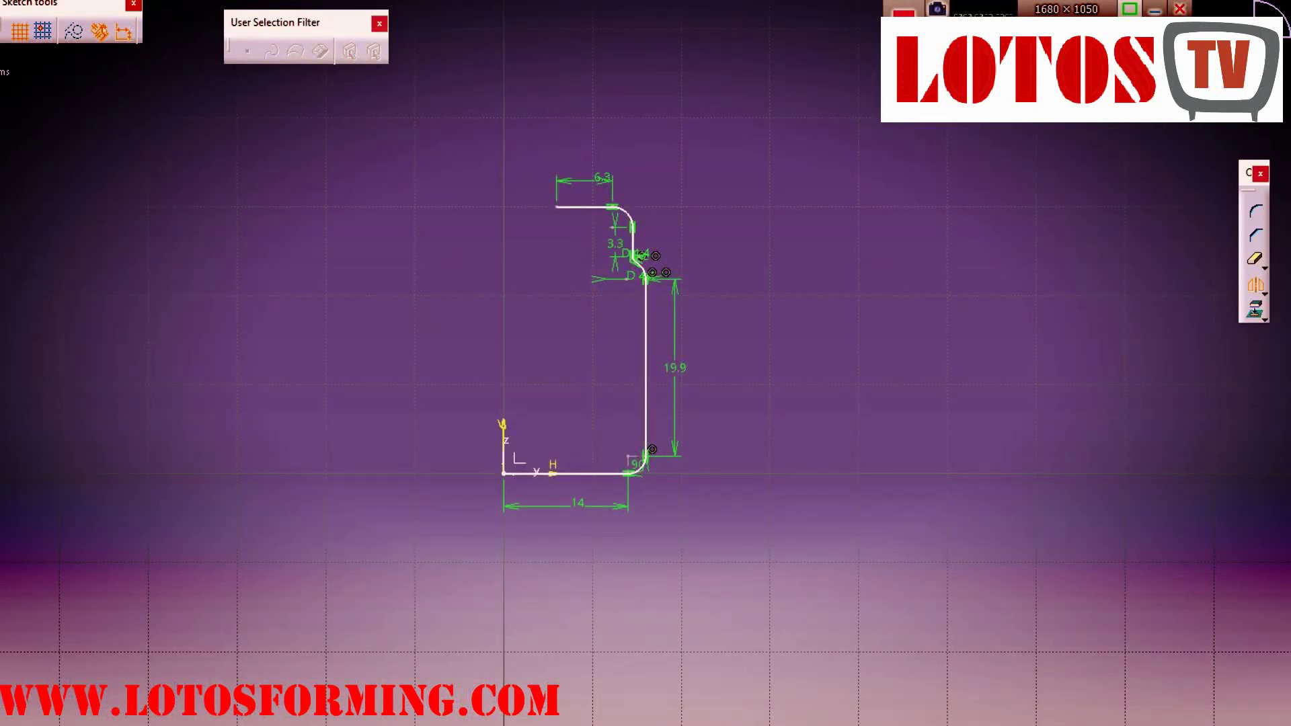
{"action": "left_click_drag", "start_coordinate": [761, 121], "coordinate": [413, 632]}
{"action": "left_click", "coordinate": [503, 440]}
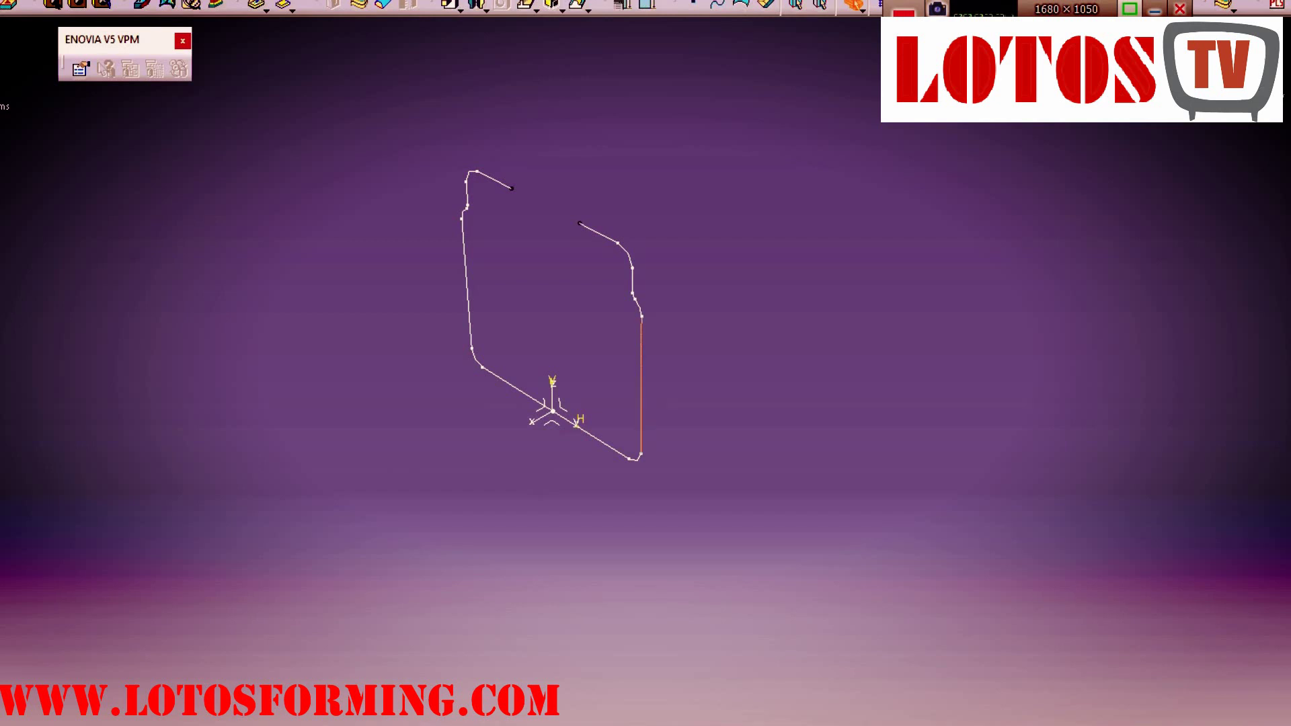
Extrude the C-profile sketch as a thick pad with a 1.6 mm wall, lengthening it beyond the default 20 mm
{"action": "left_click", "coordinate": [451, 4]}
{"action": "left_click", "coordinate": [701, 389]}
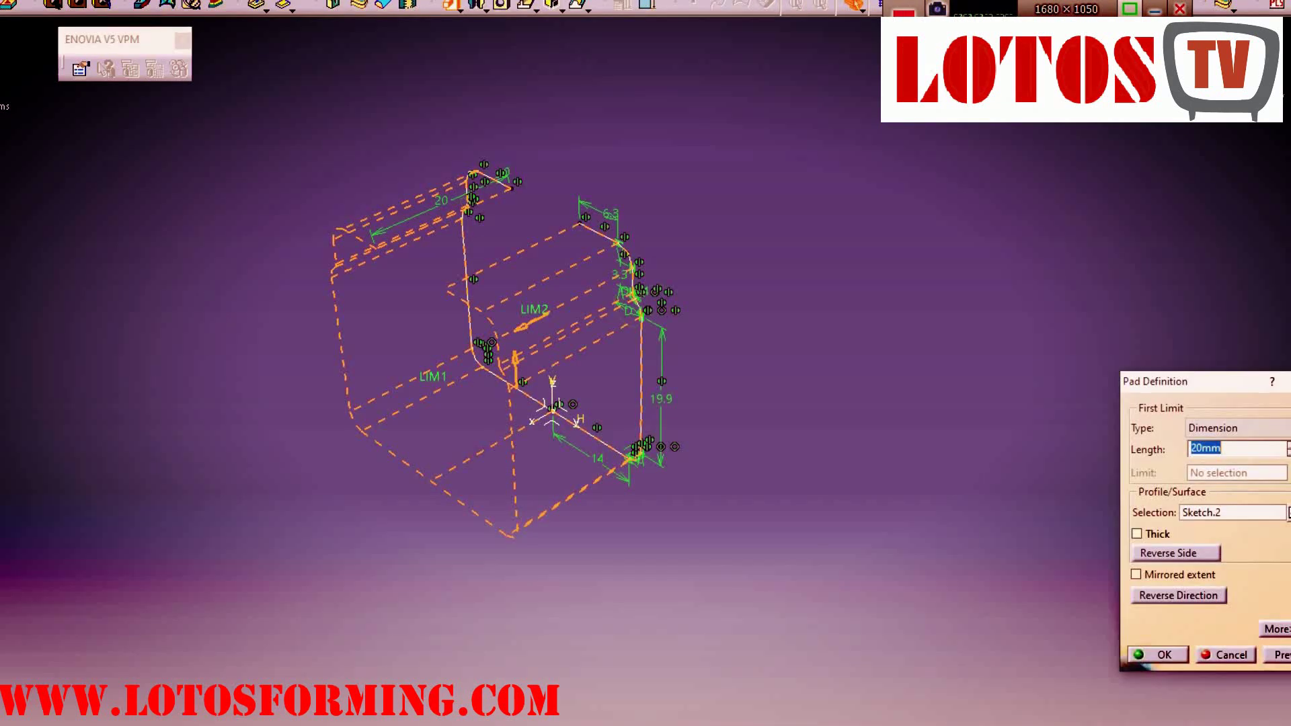
{"action": "left_click", "coordinate": [1137, 534]}
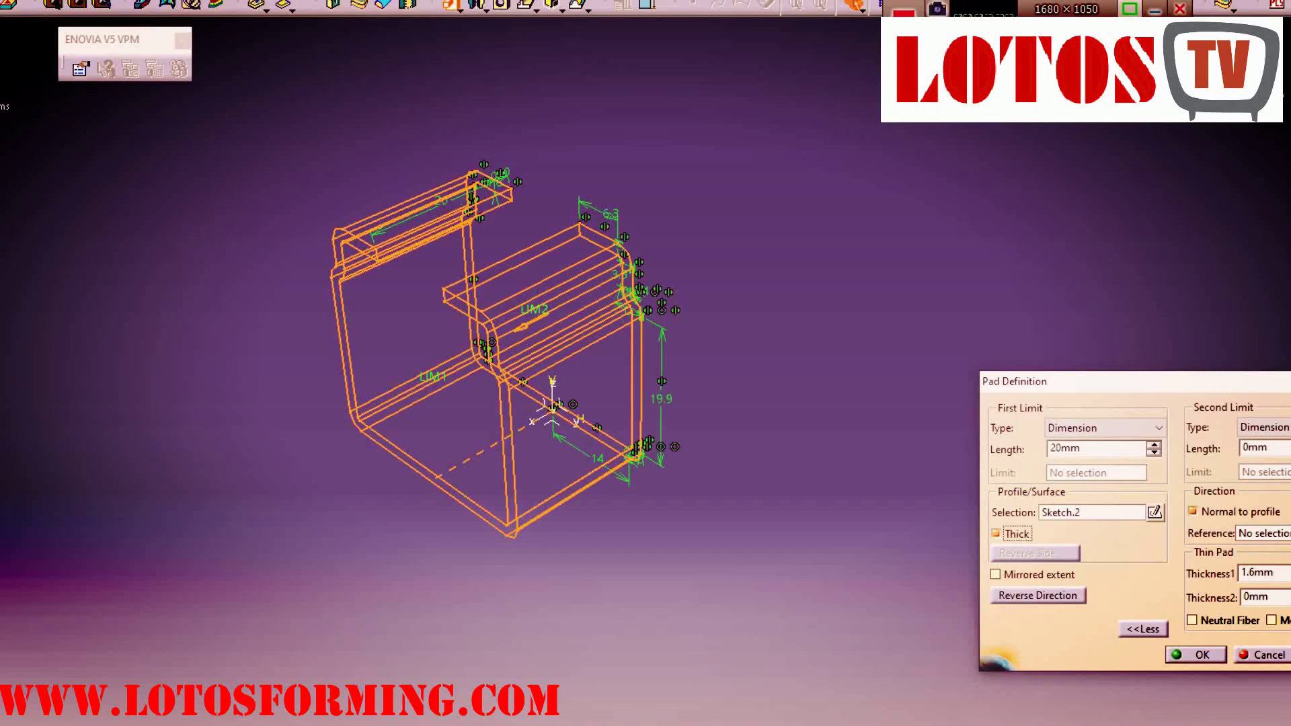
{"action": "left_click", "coordinate": [1065, 448]}
{"action": "key", "text": "Return"}
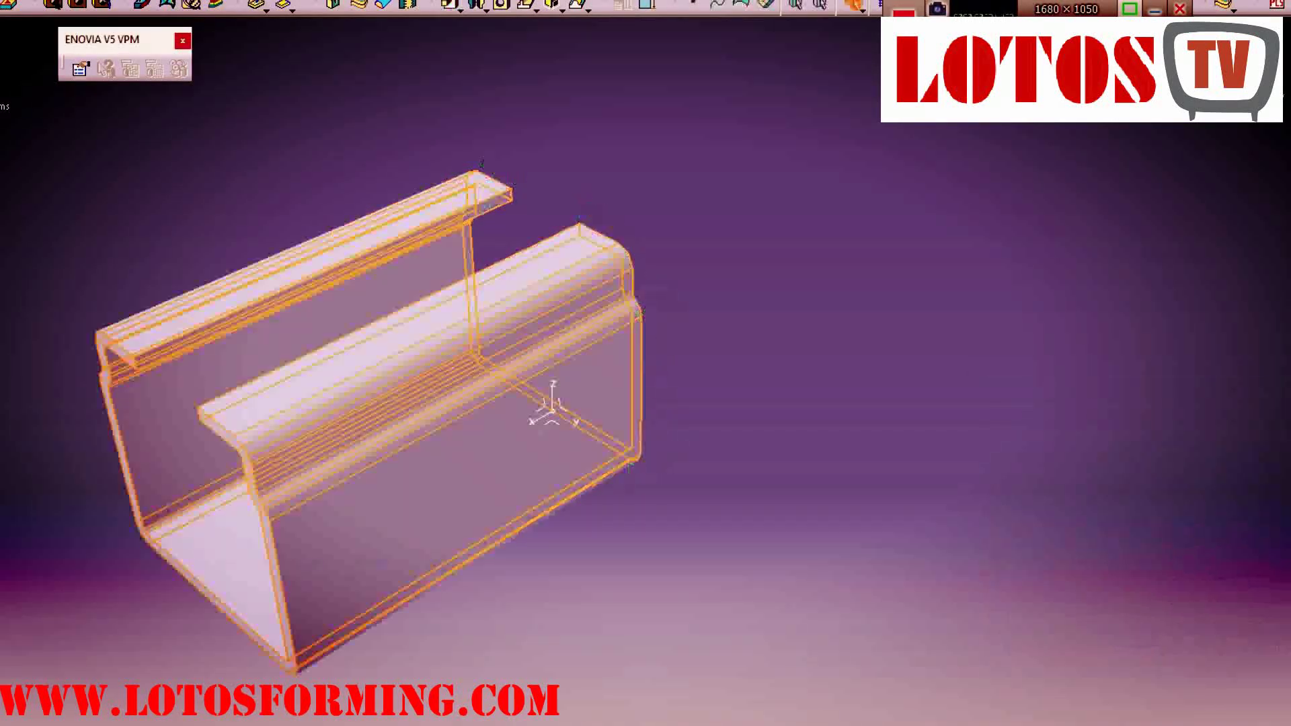
{"action": "middle_click_drag", "start_coordinate": [403, 471], "coordinate": [505, 525]}
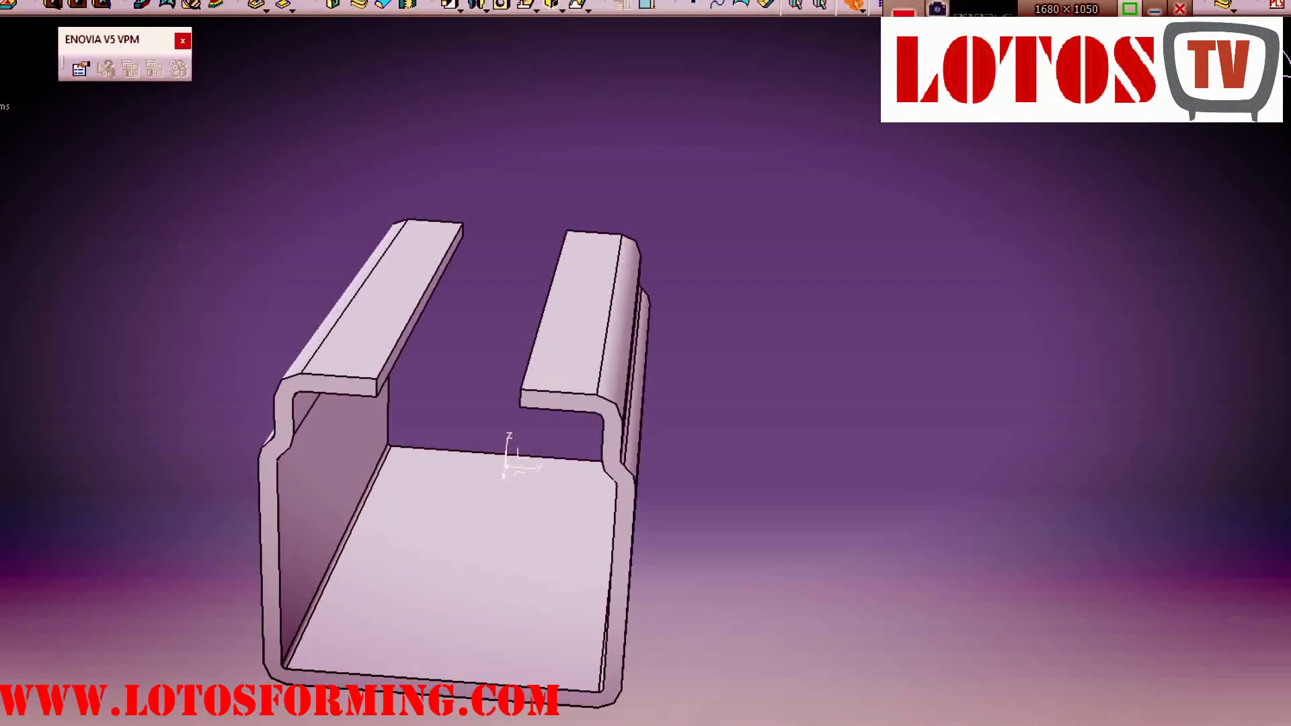
{"action": "right_click", "coordinate": [511, 439]}
{"action": "left_click", "coordinate": [560, 135]}
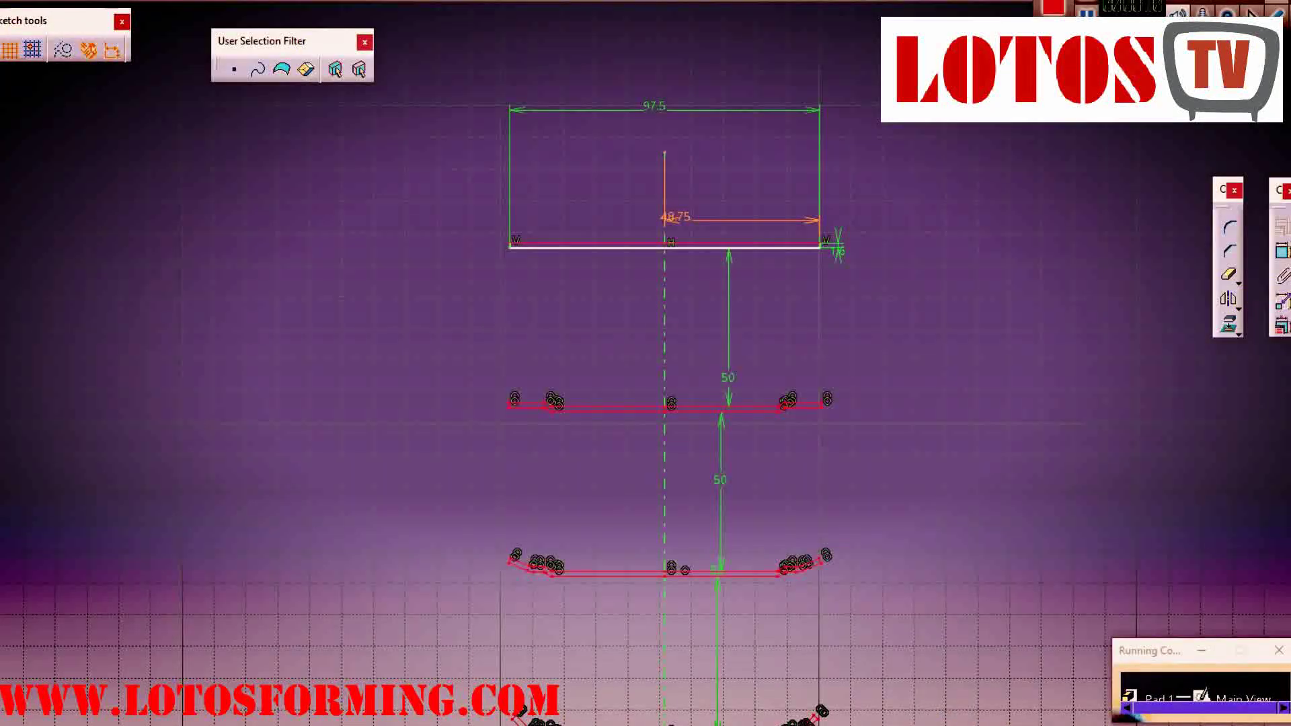
Examine the forming-stage sketch, from the flat strip's thickness constraint down through the successive bending stages
{"action": "double_click", "coordinate": [838, 250]}
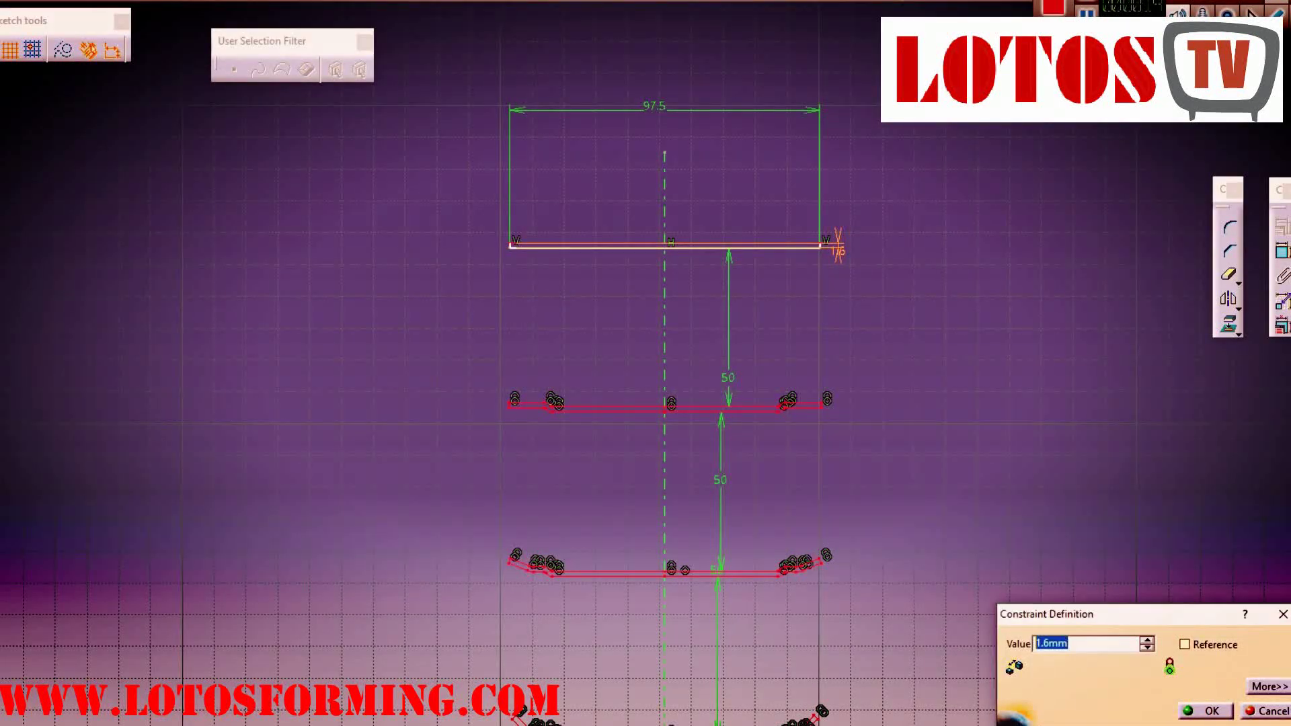
{"action": "key", "text": "Return"}
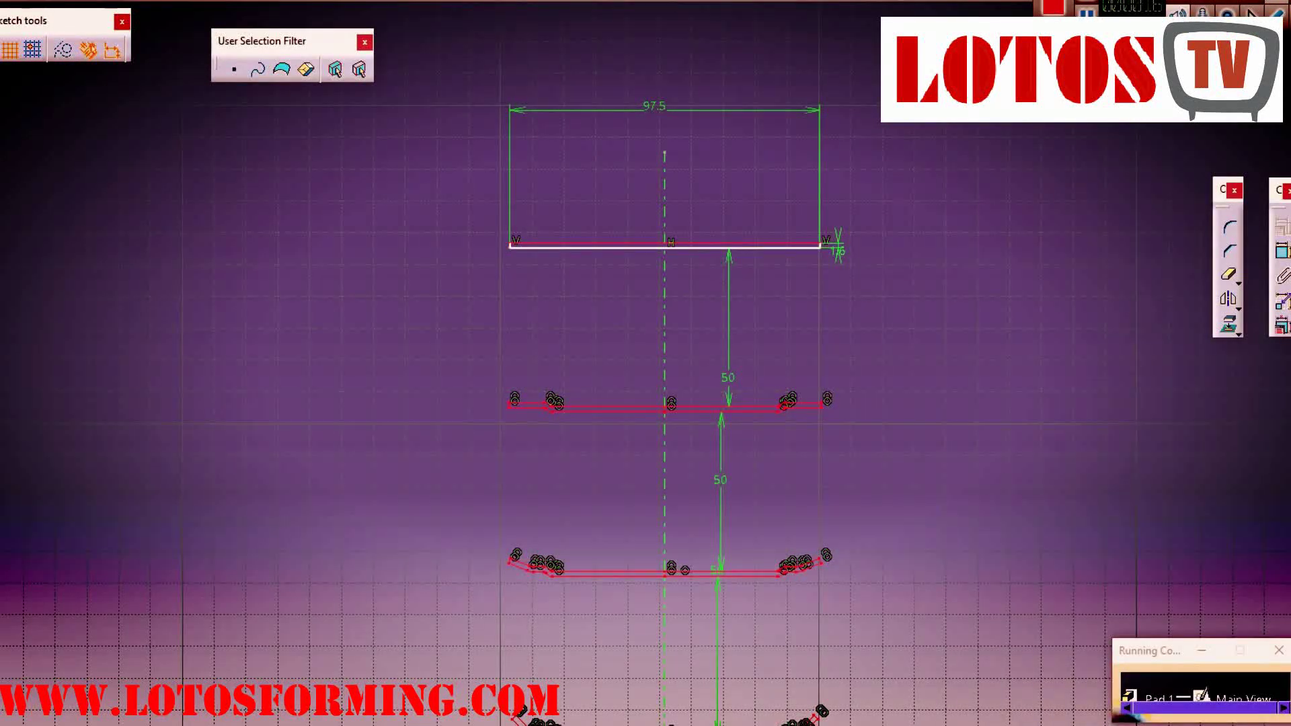
{"action": "mouse_move", "coordinate": [613, 538]}
{"action": "middle_mouse_down"}
{"action": "mouse_move", "coordinate": [609, 330]}
{"action": "mouse_move", "coordinate": [651, 156]}
{"action": "mouse_move", "coordinate": [622, 41]}
{"action": "middle_mouse_up"}
{"action": "key", "text": "Delete"}
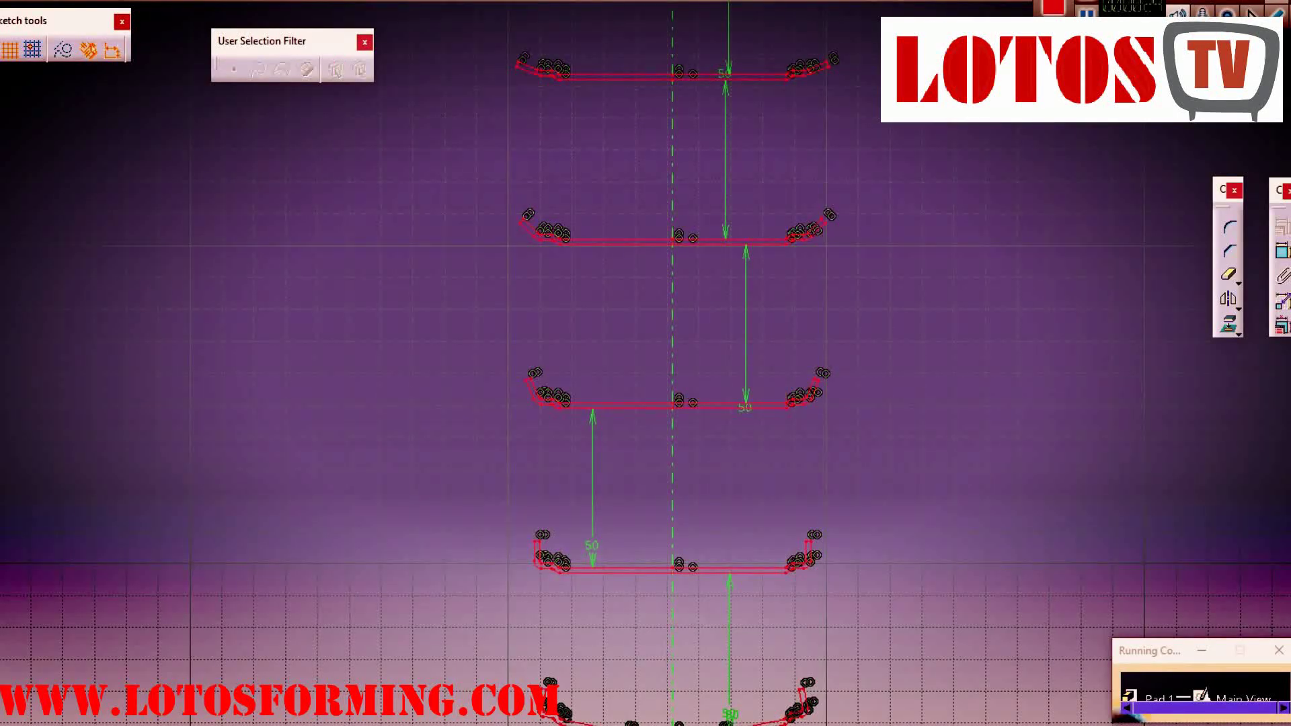
{"action": "middle_click_drag", "start_coordinate": [614, 368], "coordinate": [614, 350]}
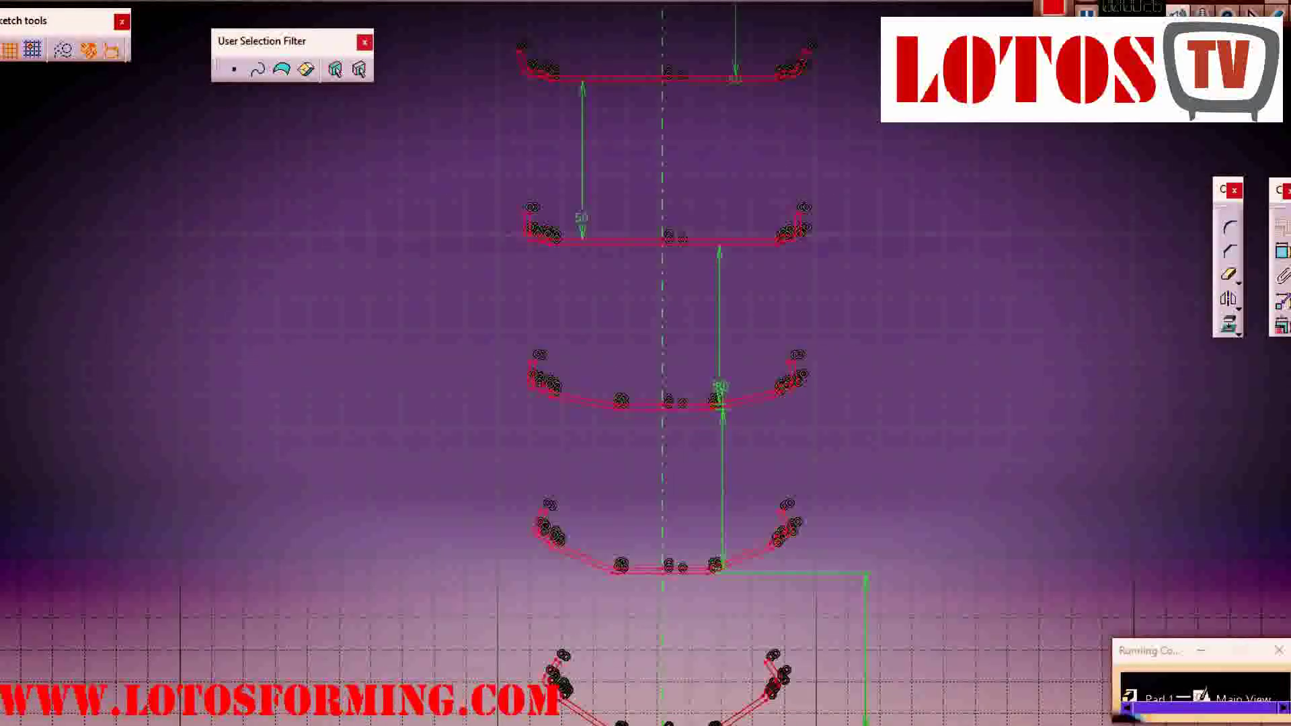
Reposition the vertical spacing dimensions between the bending stages so they stand clear beside the sections
{"action": "left_click_drag", "start_coordinate": [719, 387], "coordinate": [872, 342]}
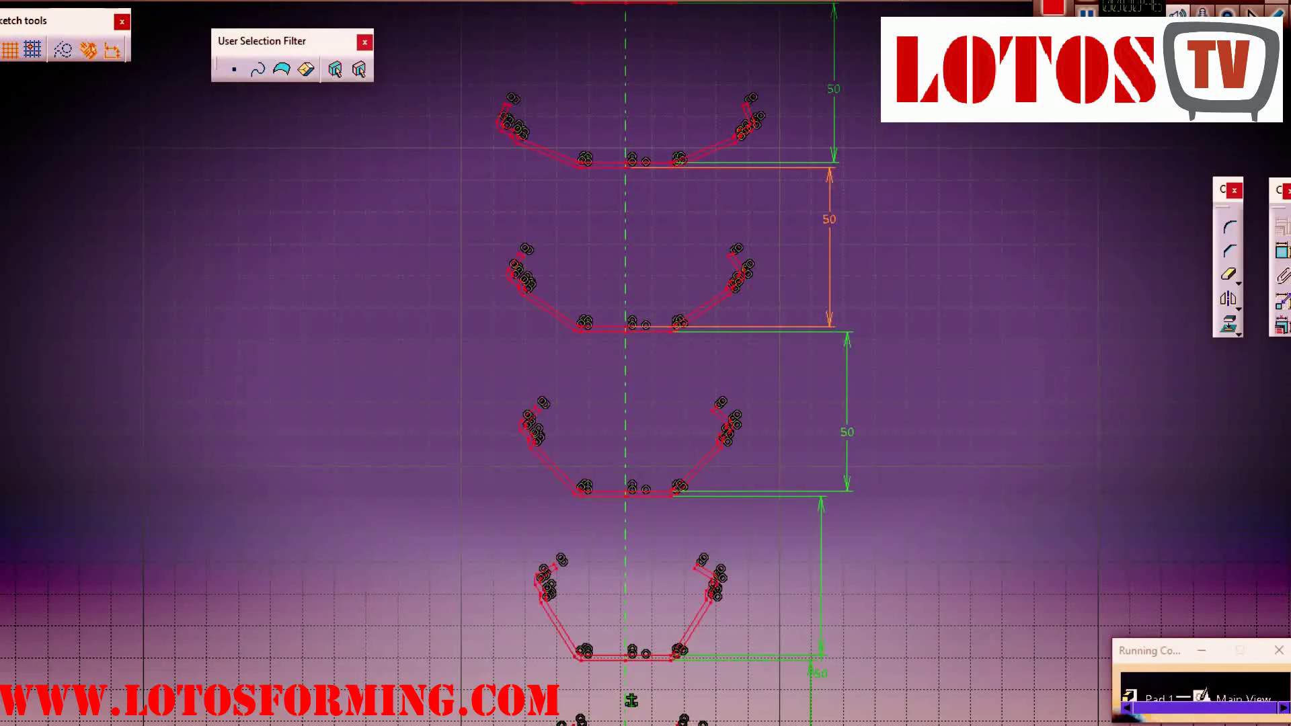
{"action": "left_click", "coordinate": [820, 673]}
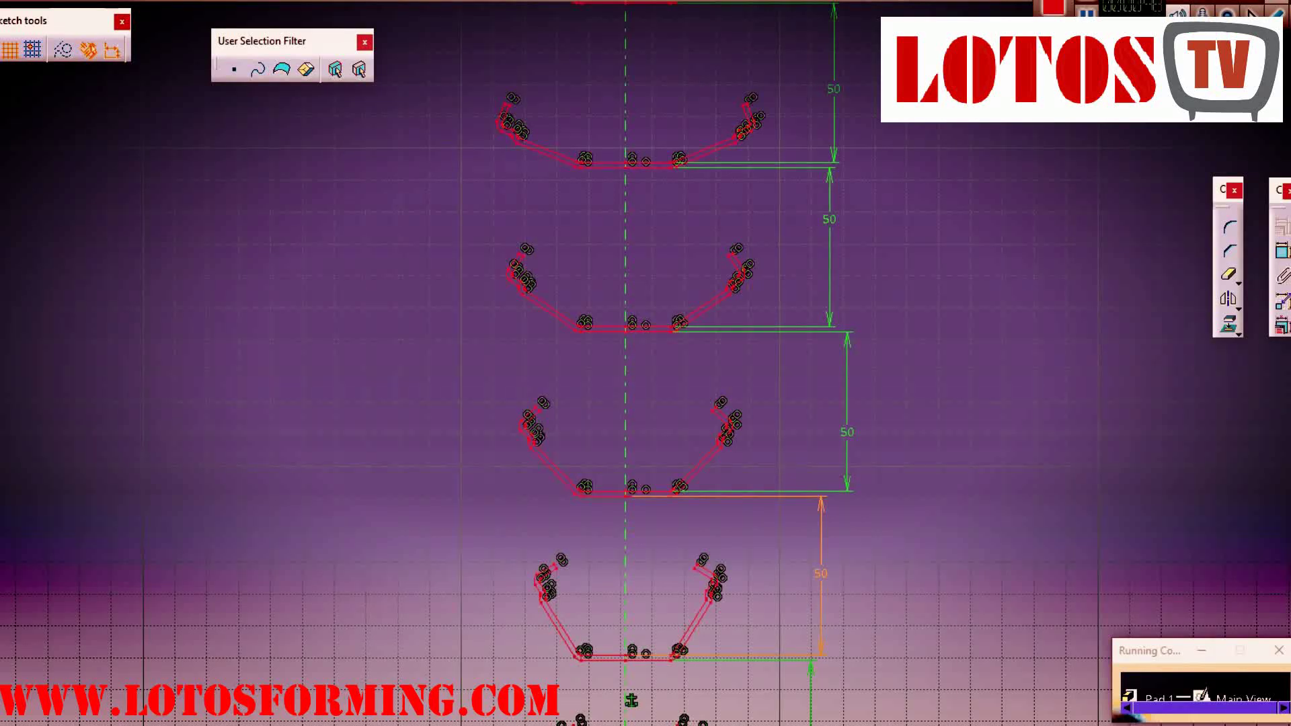
{"action": "mouse_move", "coordinate": [820, 673]}
{"action": "middle_mouse_down"}
{"action": "mouse_move", "coordinate": [778, 438]}
{"action": "mouse_move", "coordinate": [801, 208]}
{"action": "middle_mouse_up"}
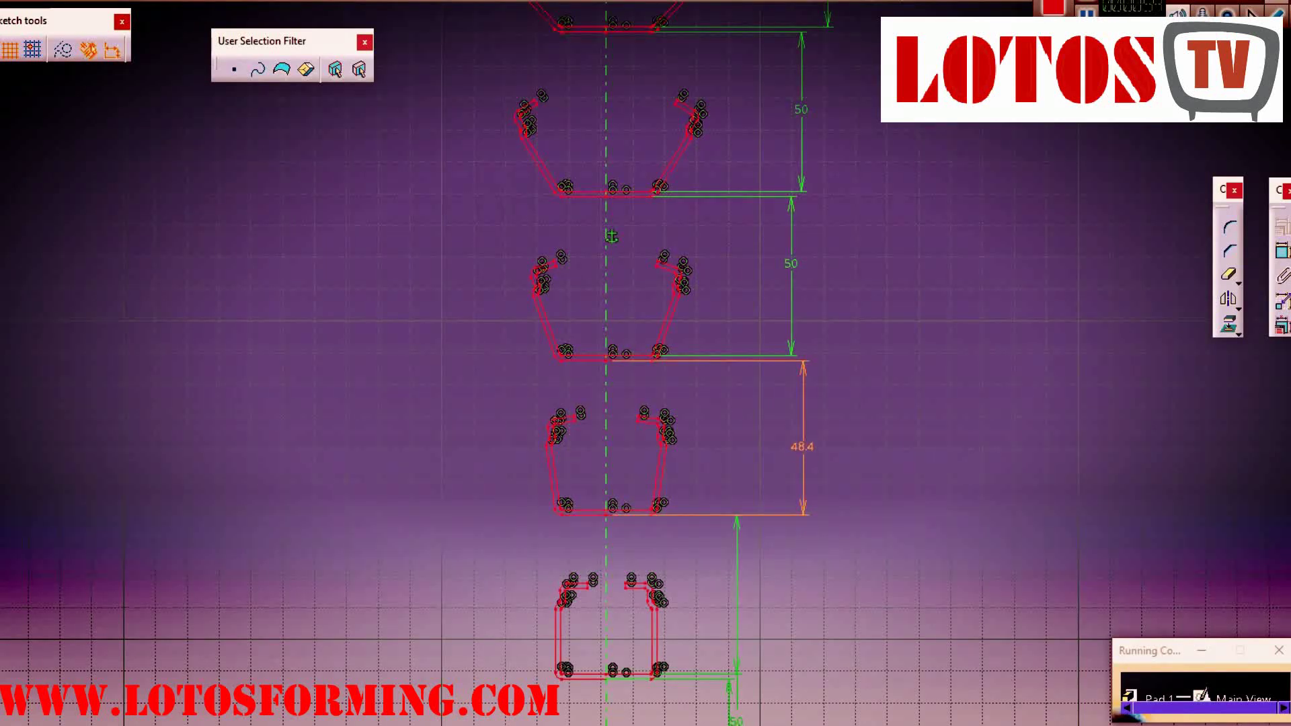
Try setting the vertical distance from the sketch origin to the final C section to 50 mm, and undo it
{"action": "middle_click_drag", "start_coordinate": [803, 421], "coordinate": [880, 111]}
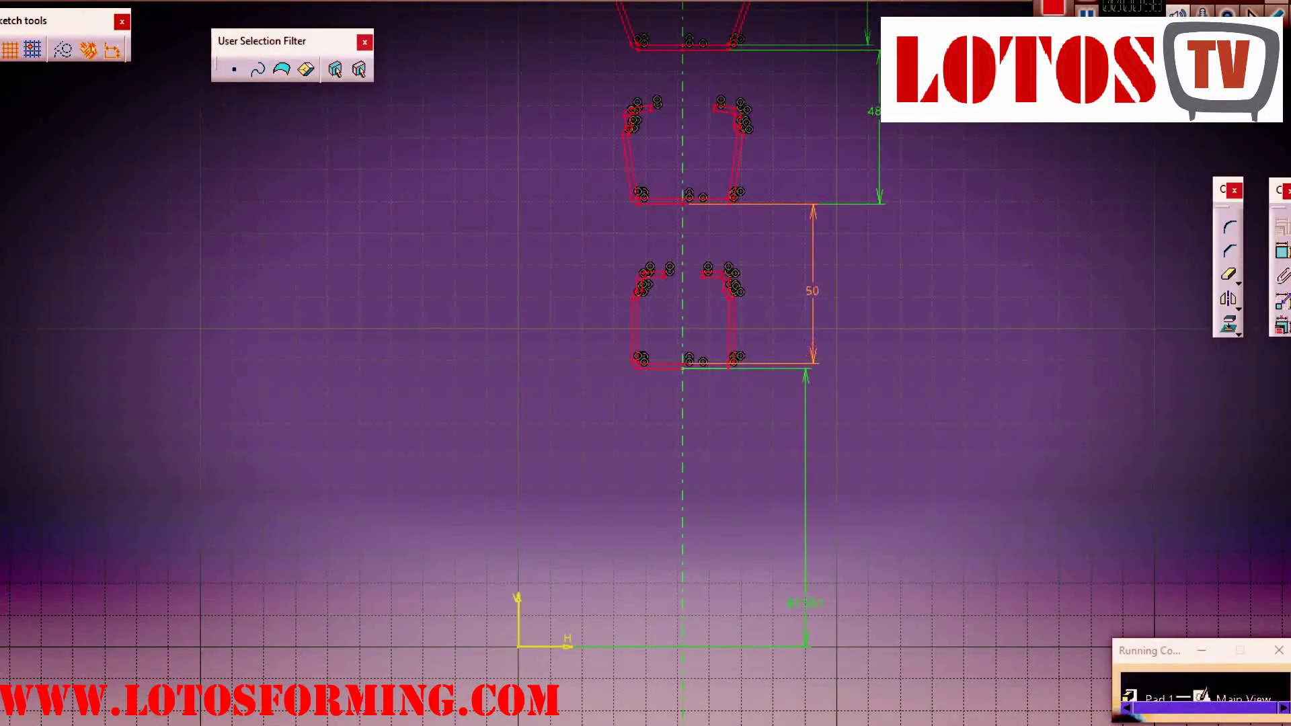
{"action": "double_click", "coordinate": [805, 603]}
{"action": "type", "text": "50"}
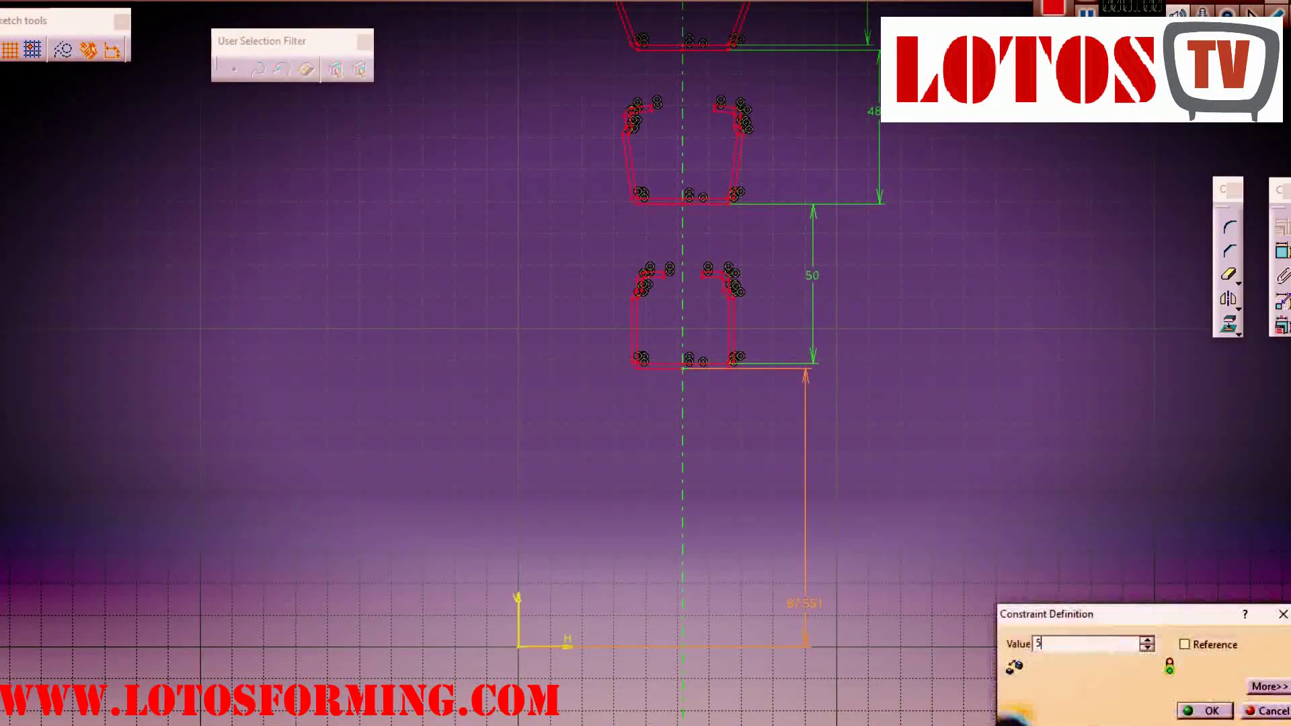
{"action": "key", "text": "Return"}
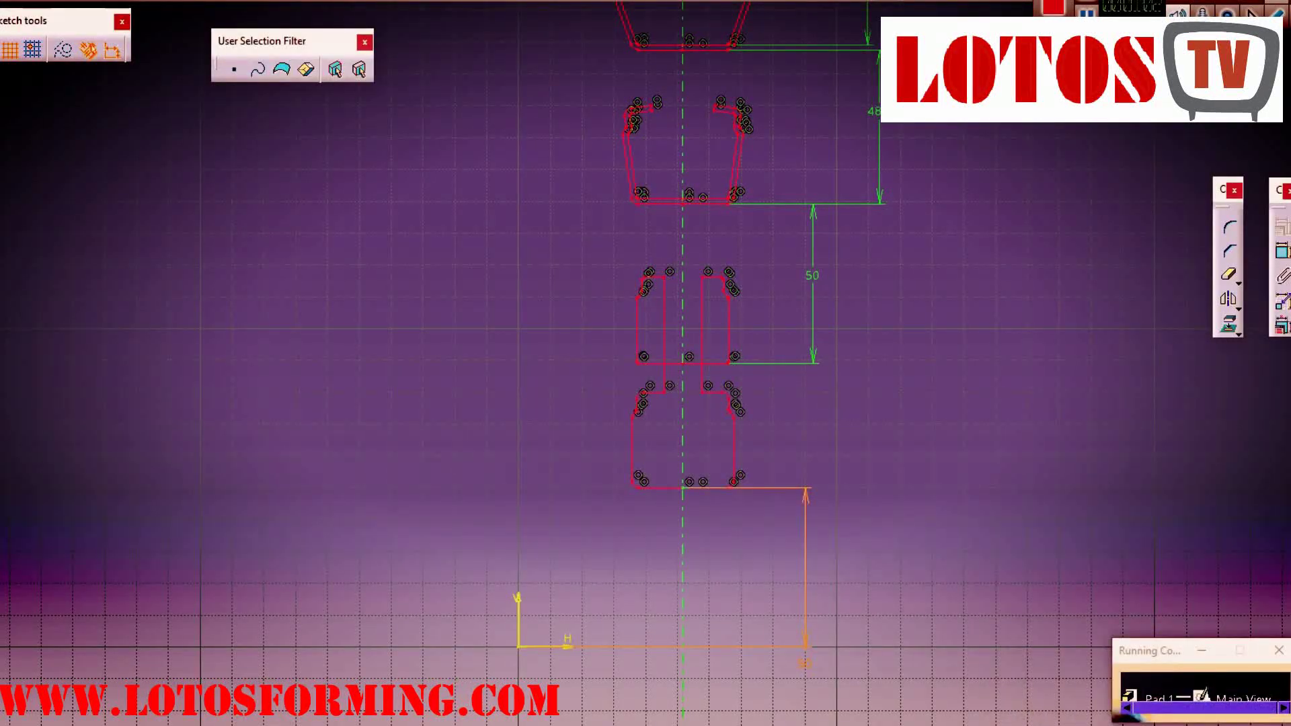
{"action": "key", "text": "ctrl+z"}
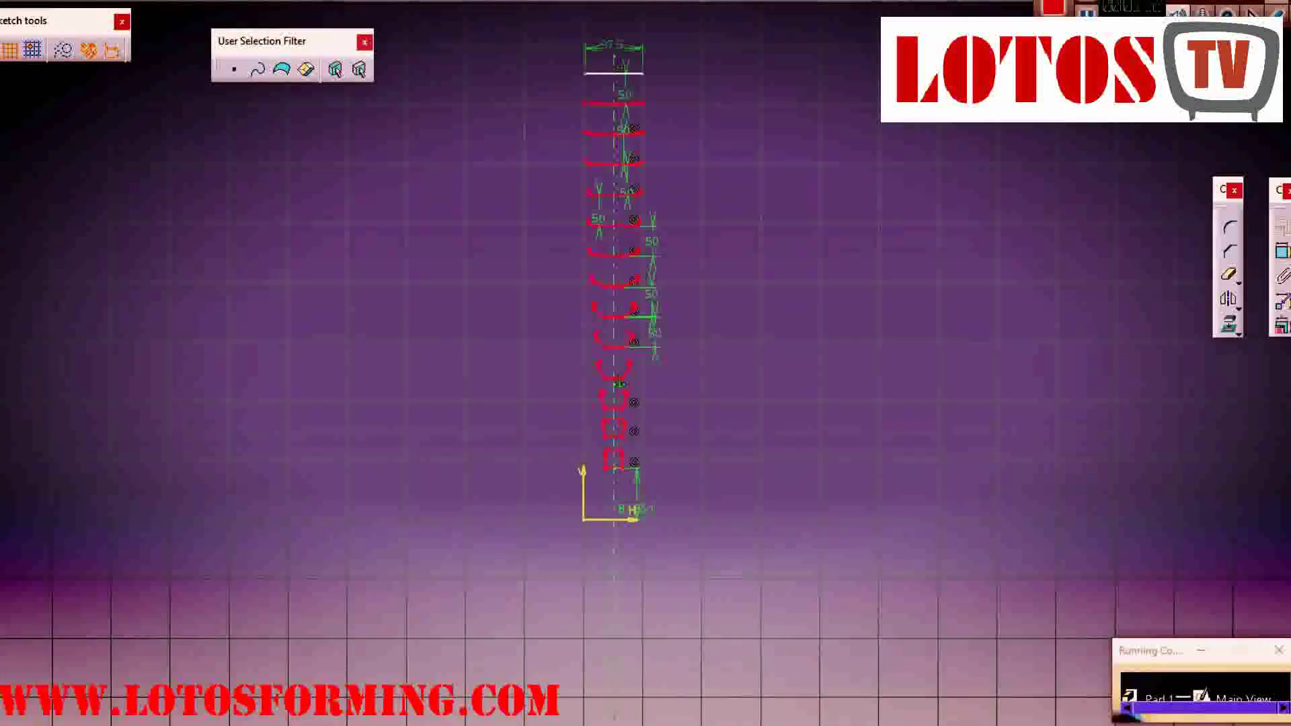
Reframe on the flat strip line and examine the early bending stages and their spacing below it
{"action": "right_click", "coordinate": [598, 72]}
{"action": "left_click", "coordinate": [666, 104]}
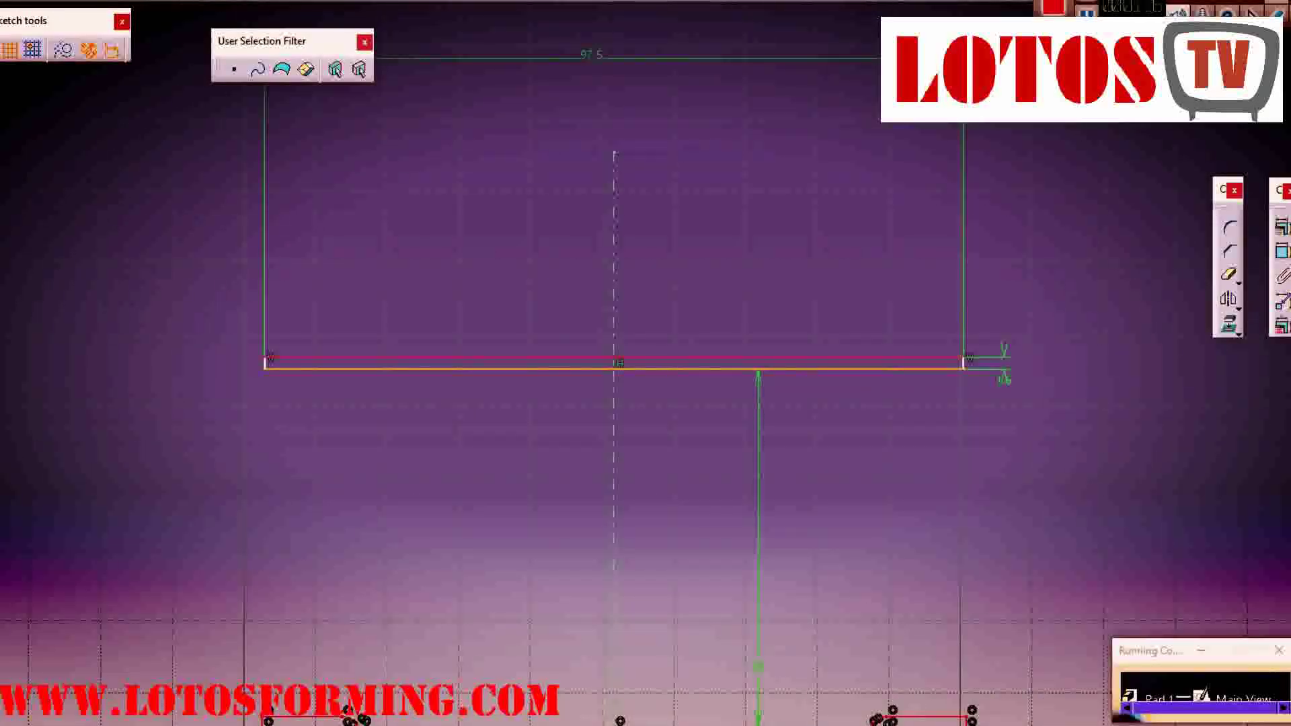
{"action": "mouse_move", "coordinate": [614, 370]}
{"action": "middle_mouse_down"}
{"action": "mouse_move", "coordinate": [643, 477]}
{"action": "mouse_move", "coordinate": [663, 494]}
{"action": "mouse_move", "coordinate": [653, 481]}
{"action": "middle_mouse_up"}
{"action": "key", "text": "Escape"}
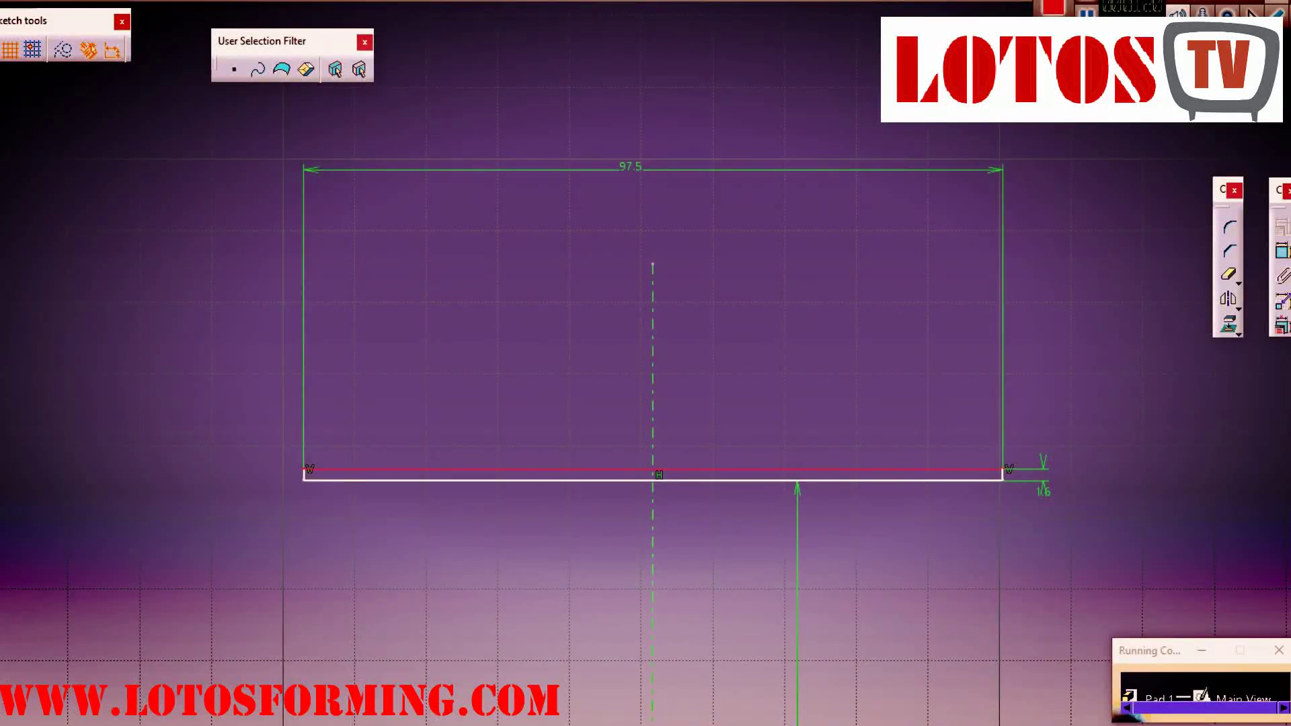
{"action": "mouse_move", "coordinate": [642, 598]}
{"action": "middle_mouse_down"}
{"action": "mouse_move", "coordinate": [614, 487]}
{"action": "mouse_move", "coordinate": [651, 70]}
{"action": "middle_mouse_up"}
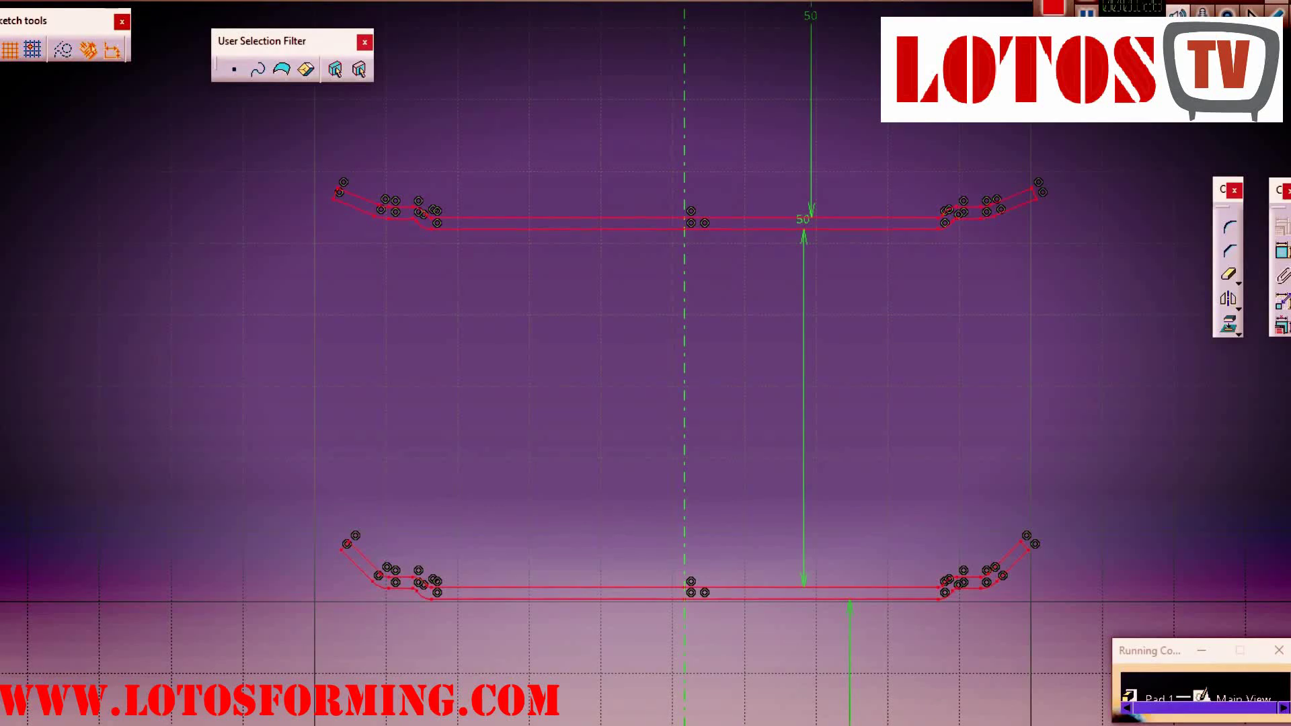
{"action": "mouse_move", "coordinate": [613, 578]}
{"action": "middle_mouse_down"}
{"action": "mouse_move", "coordinate": [591, 394]}
{"action": "mouse_move", "coordinate": [607, 168]}
{"action": "middle_mouse_up"}
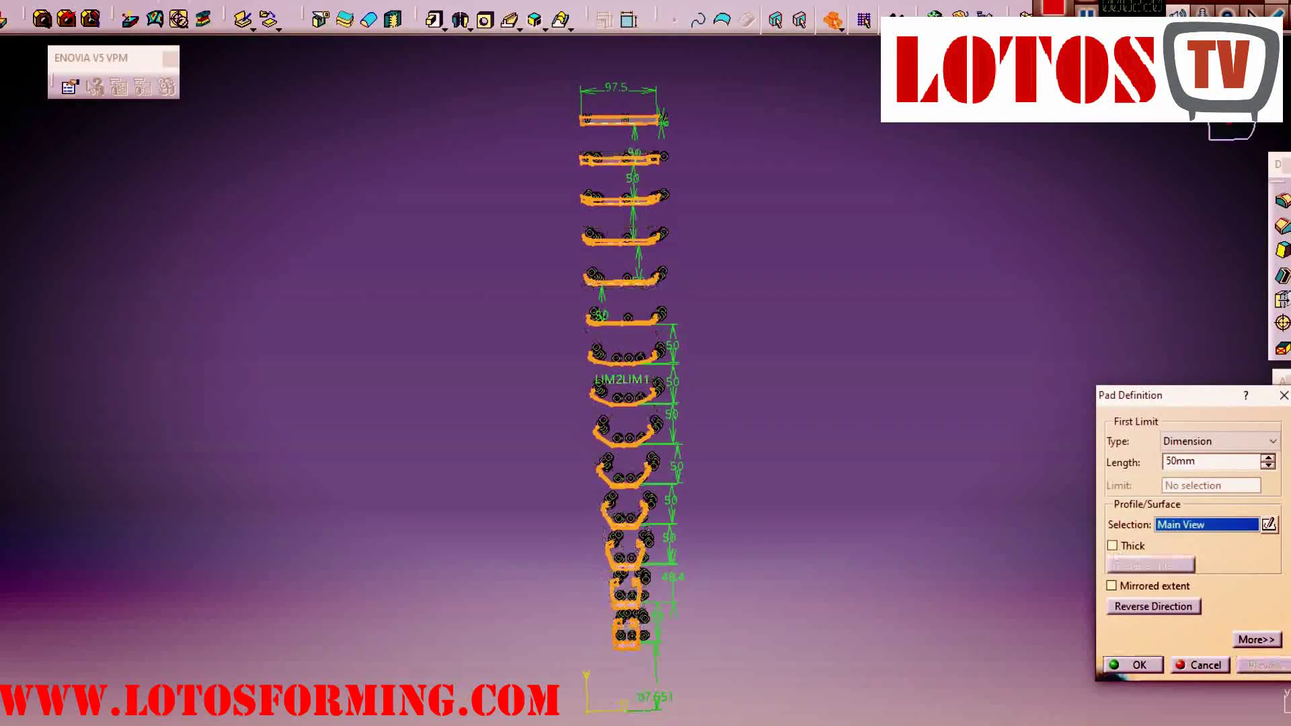
Extrude all the forming-stage sections of the sketch together as a 50 mm pad
{"action": "key", "text": "Return"}
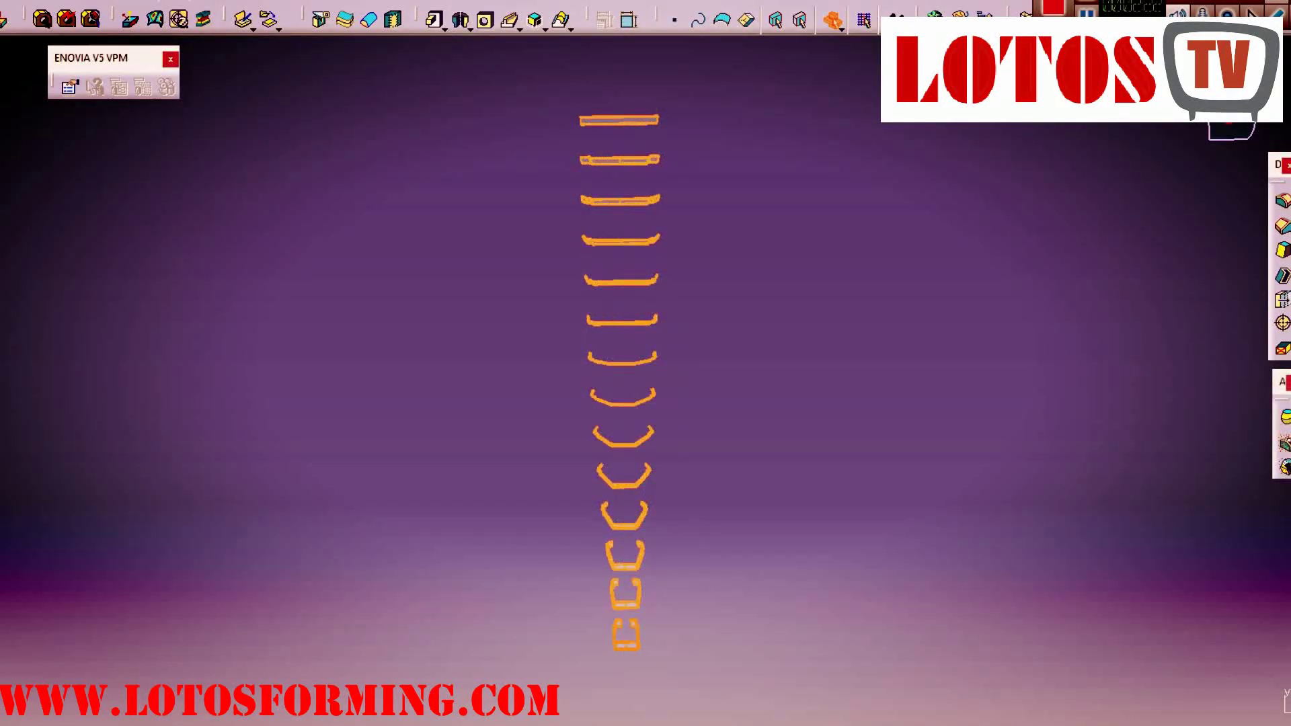
{"action": "middle_click_drag", "start_coordinate": [662, 269], "coordinate": [697, 397]}
{"action": "middle_click_drag", "start_coordinate": [698, 101], "coordinate": [656, 131]}
{"action": "middle_click_drag", "start_coordinate": [591, 430], "coordinate": [614, 385]}
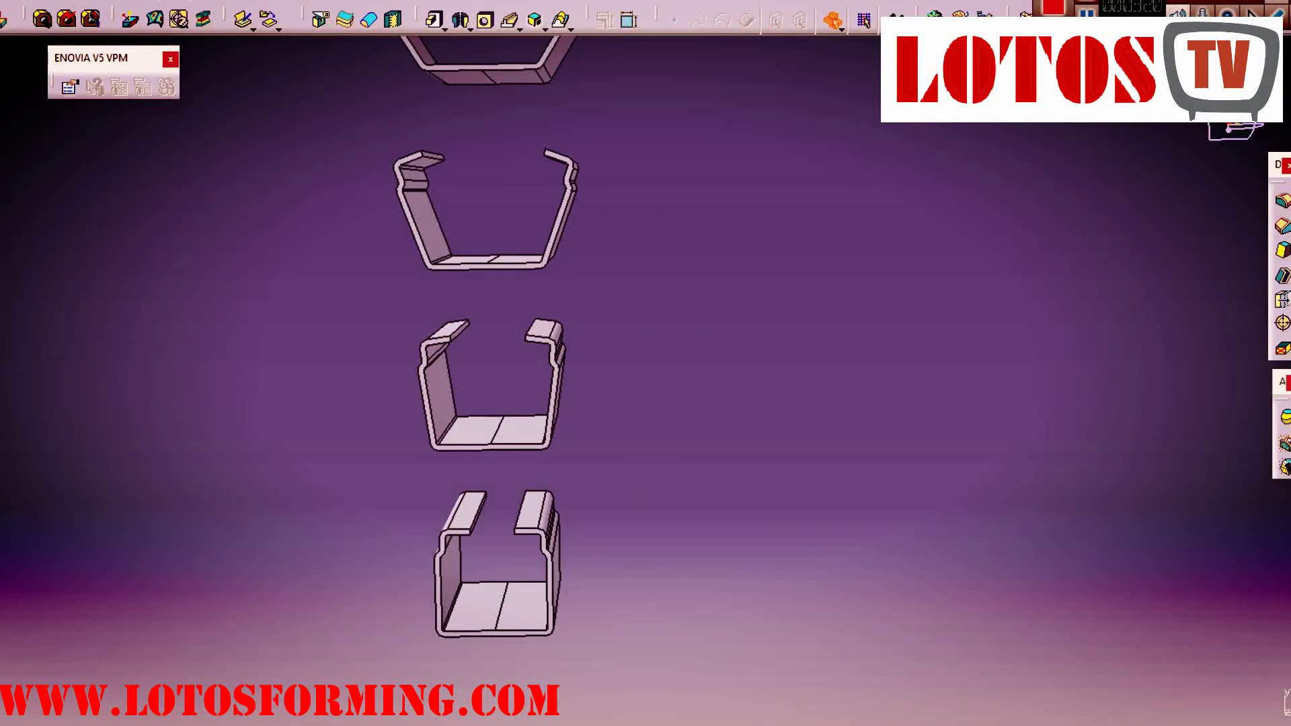
{"action": "middle_click_drag", "start_coordinate": [700, 518], "coordinate": [561, 640]}
{"action": "middle_click_drag", "start_coordinate": [511, 262], "coordinate": [631, 506]}
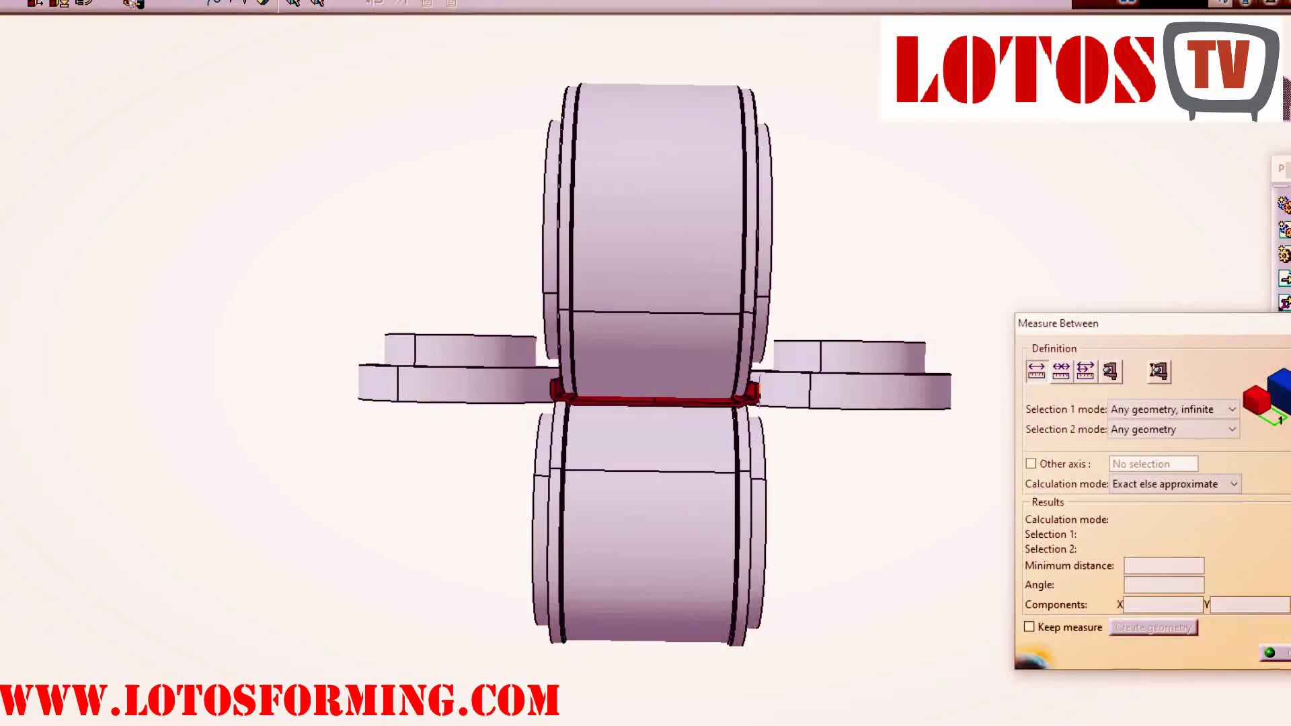
Measure the strip's bend angles at the roll stations and examine the rolls around the closed C section
{"action": "left_click", "coordinate": [697, 405]}
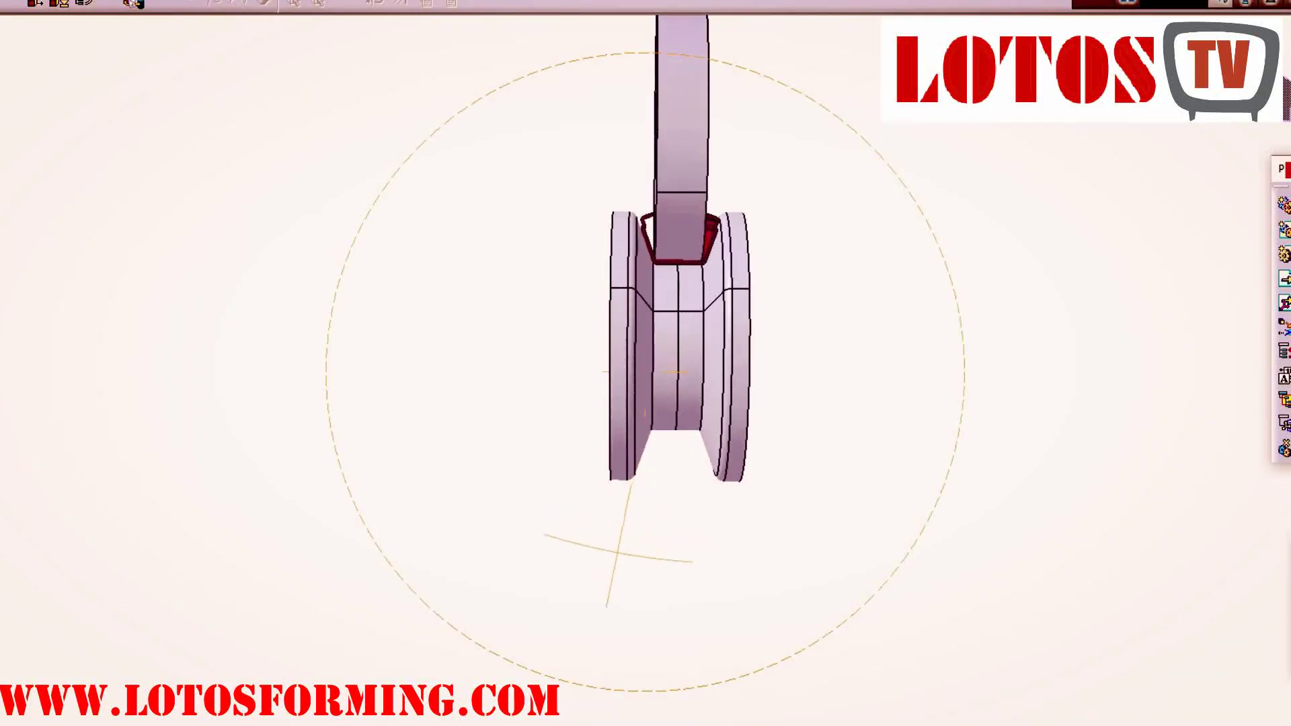
{"action": "mouse_move", "coordinate": [609, 564]}
{"action": "middle_mouse_down"}
{"action": "mouse_move", "coordinate": [562, 556]}
{"action": "mouse_move", "coordinate": [615, 566]}
{"action": "middle_mouse_up"}
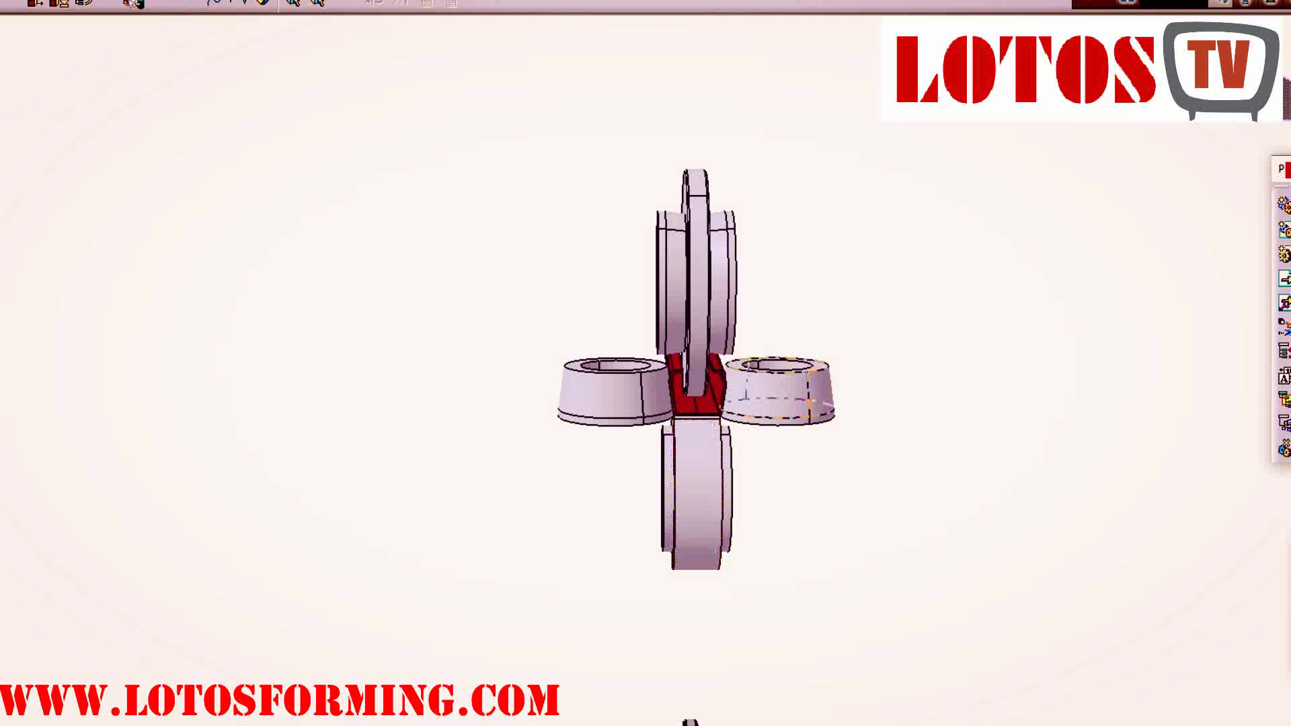
{"action": "middle_click_drag", "start_coordinate": [713, 430], "coordinate": [717, 312]}
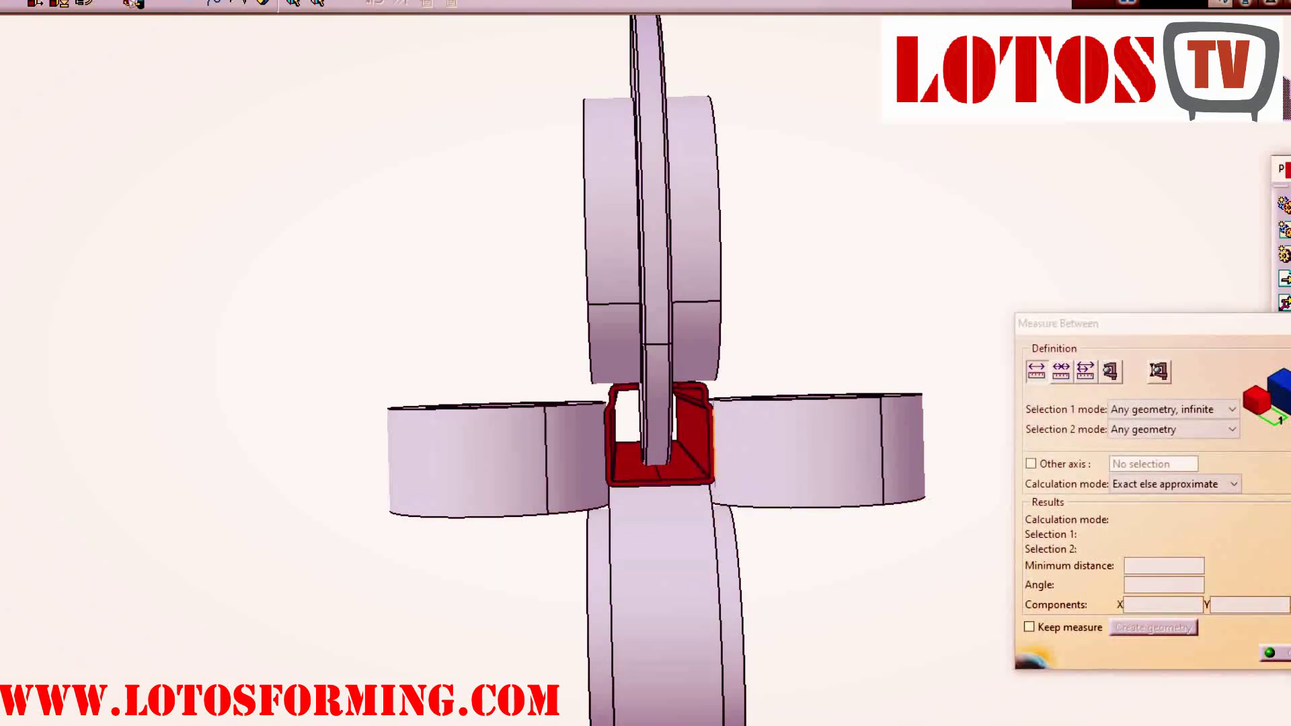
{"action": "left_click", "coordinate": [687, 477]}
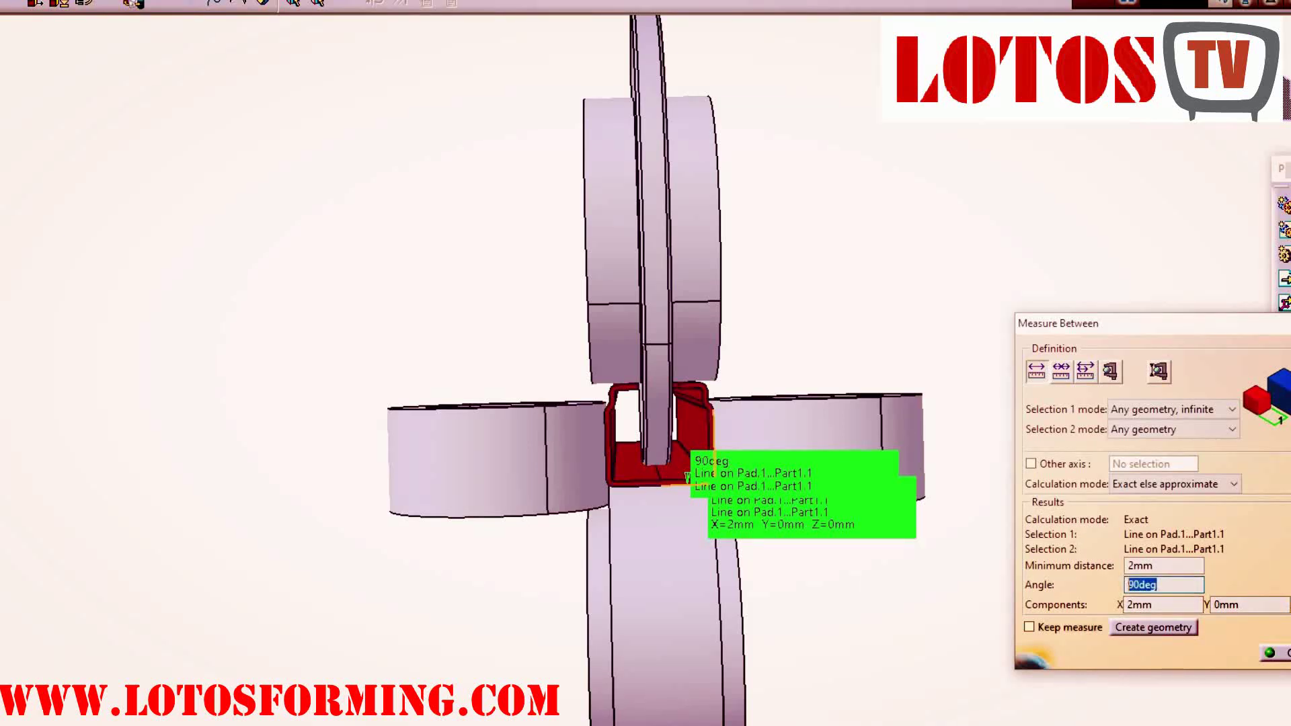
{"action": "key", "text": "Escape"}
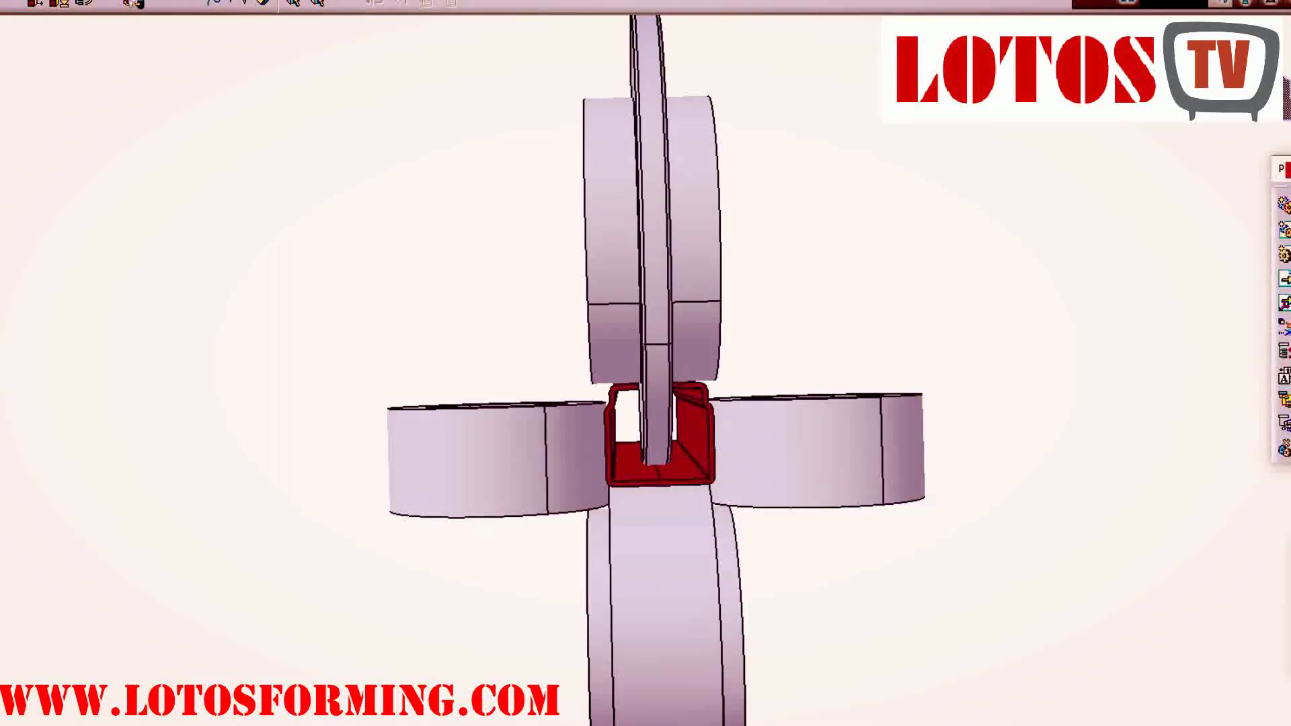
{"action": "scroll", "coordinate": [646, 363], "scroll_direction": "down", "scroll_amount": 2}
{"action": "scroll", "coordinate": [646, 370], "scroll_direction": "down", "scroll_amount": 5}
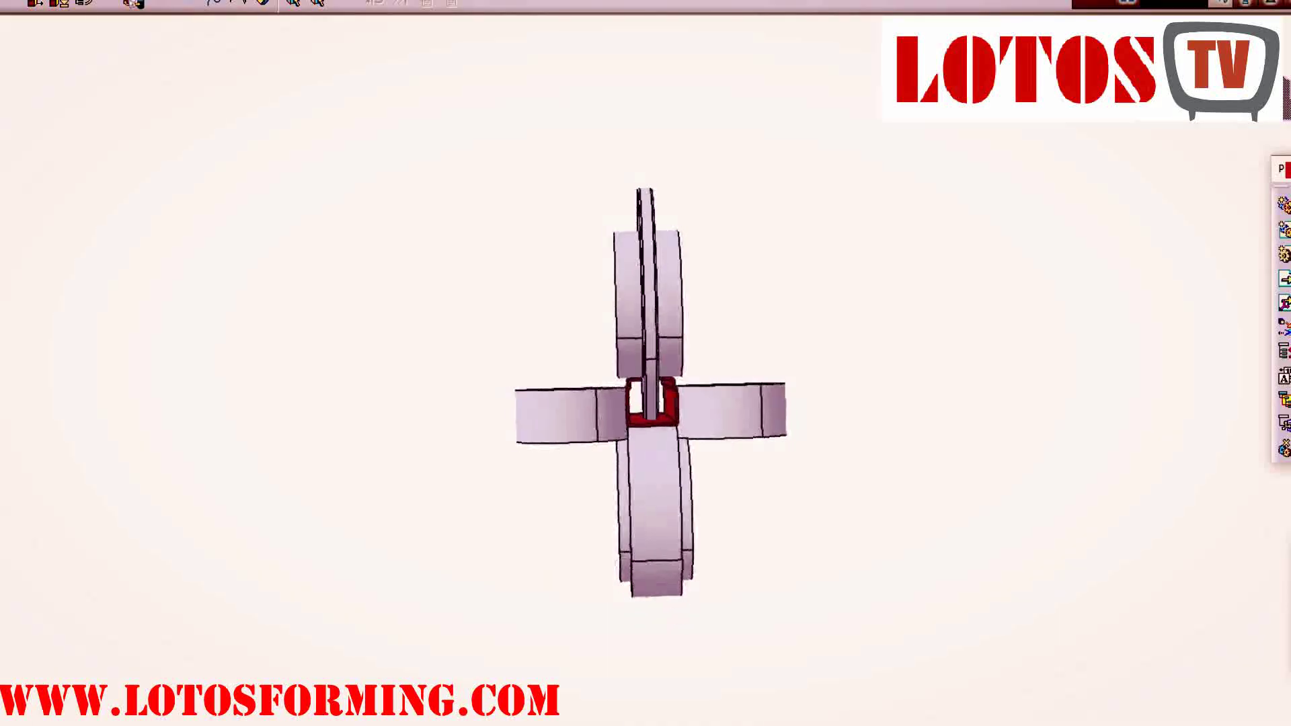
{"action": "middle_click_drag", "start_coordinate": [624, 441], "coordinate": [791, 504]}
{"action": "middle_click_drag", "start_coordinate": [717, 454], "coordinate": [723, 458]}
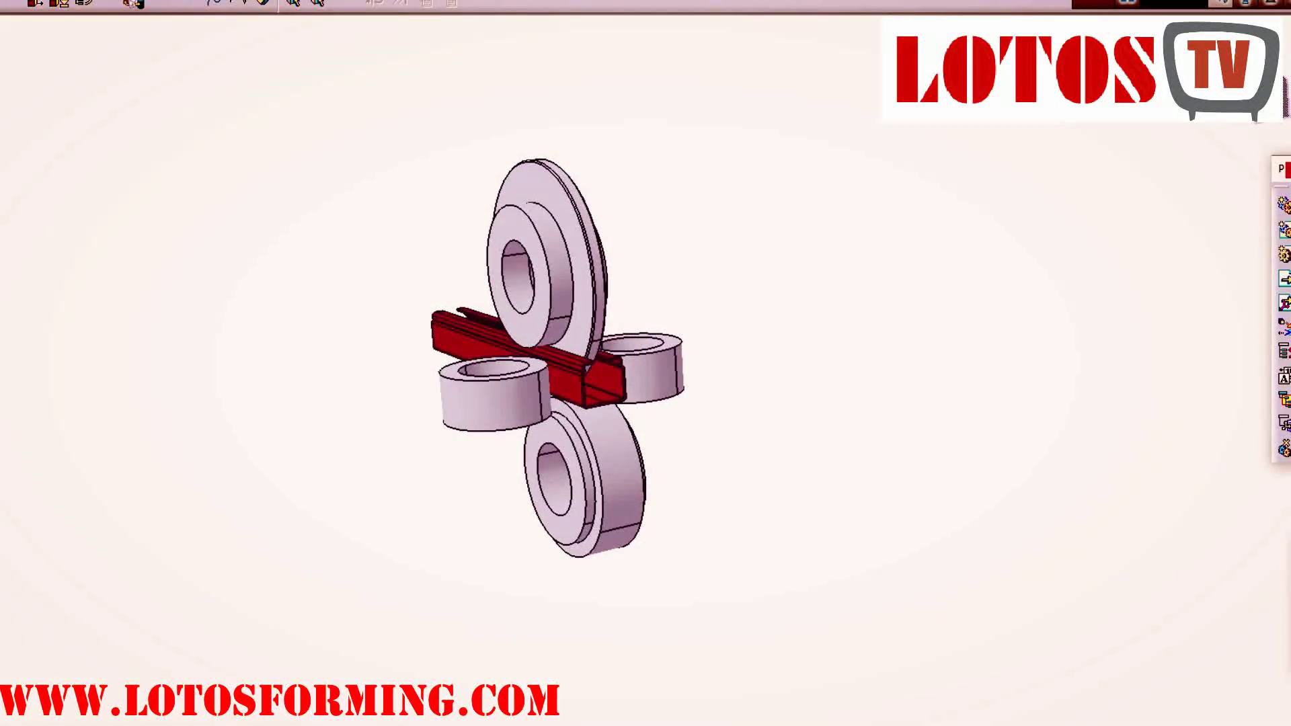
{"action": "middle_click_drag", "start_coordinate": [605, 201], "coordinate": [656, 359]}
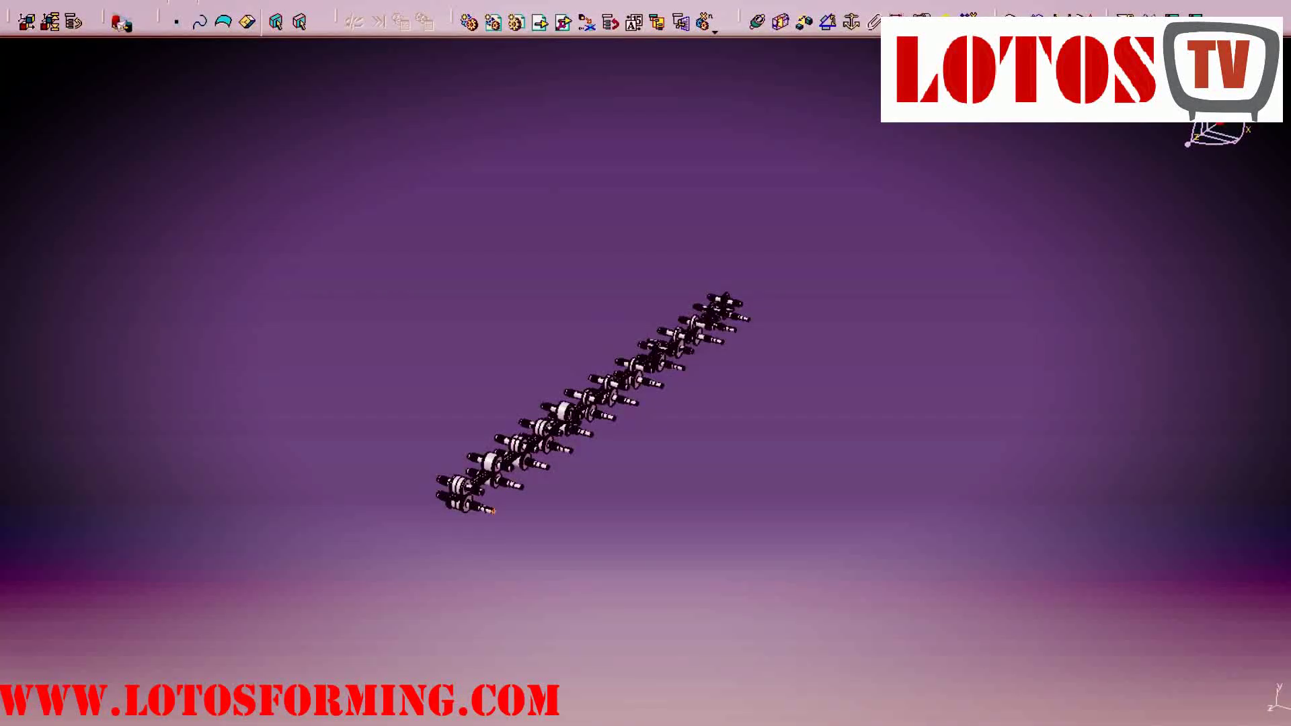
Reframe on successive lower shafts of the roll line, examining the strip from the entry station to the first station with side rolls
{"action": "right_click", "coordinate": [493, 511]}
{"action": "left_click", "coordinate": [532, 536]}
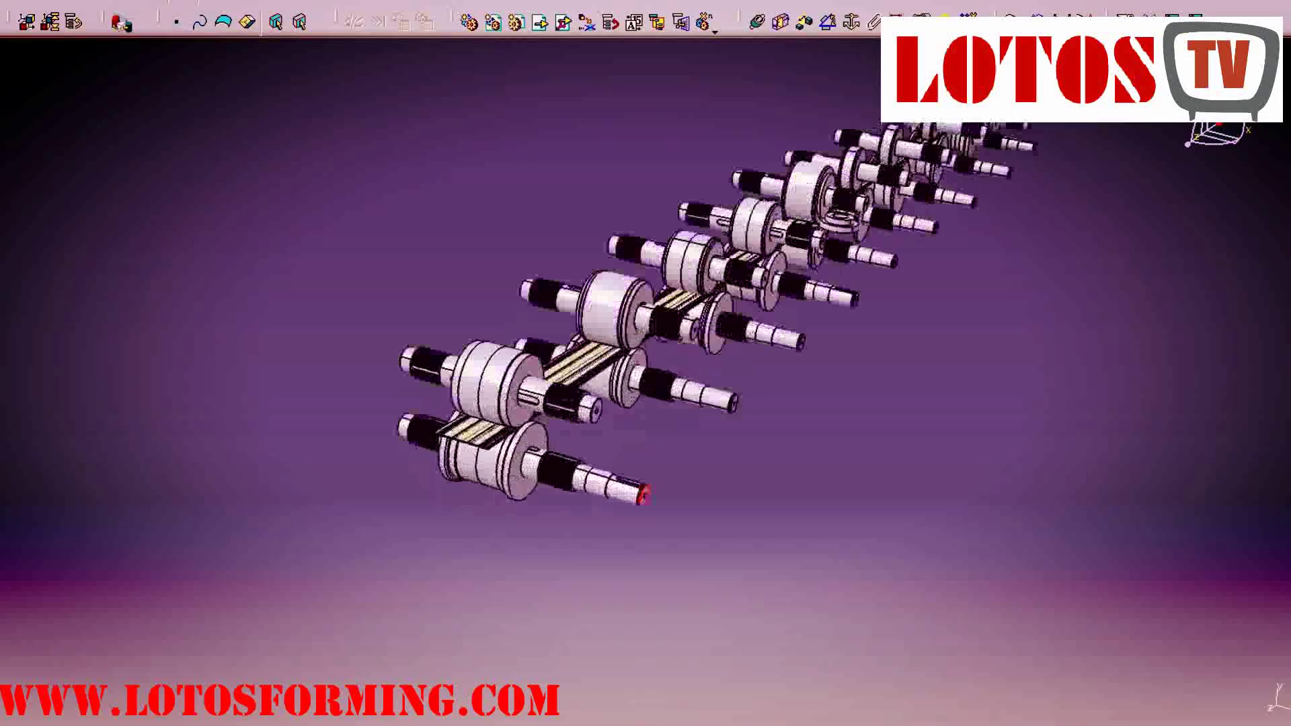
{"action": "middle_click_drag", "start_coordinate": [617, 385], "coordinate": [368, 481]}
{"action": "middle_click_drag", "start_coordinate": [609, 486], "coordinate": [560, 495]}
{"action": "right_click", "coordinate": [877, 343]}
{"action": "left_click", "coordinate": [925, 377]}
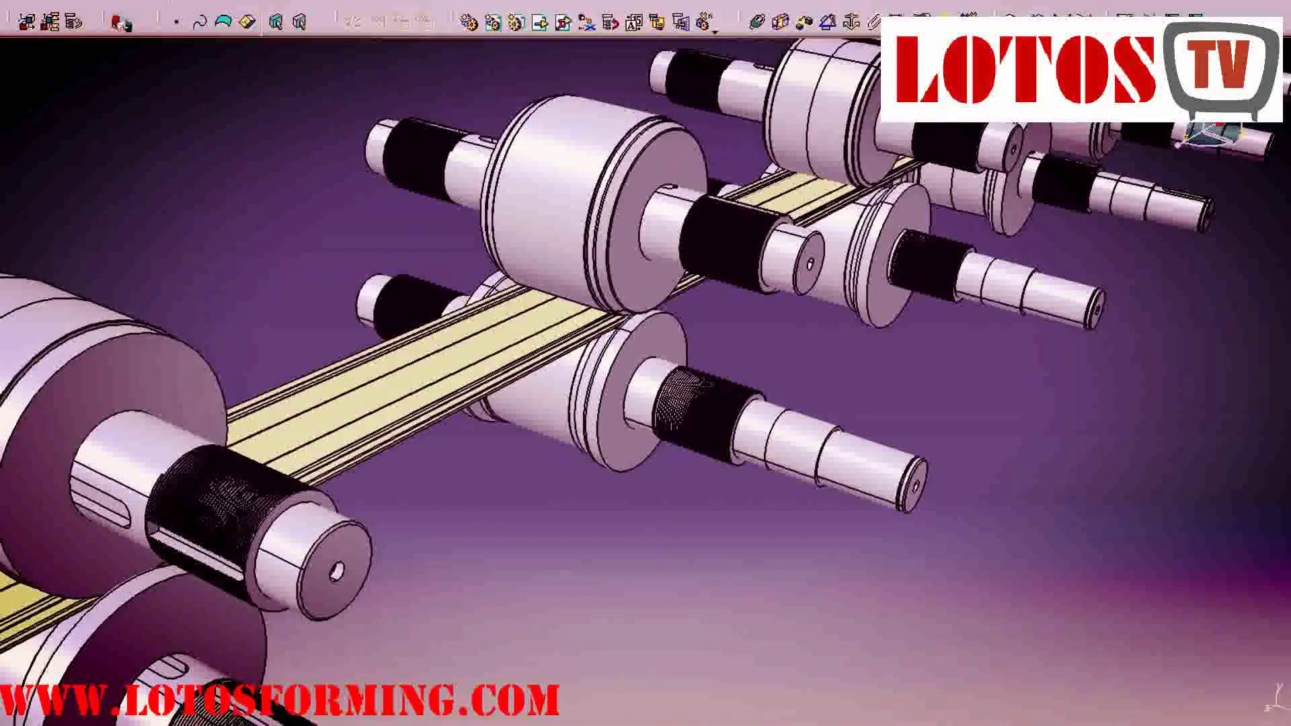
{"action": "right_click", "coordinate": [1089, 309]}
{"action": "left_click", "coordinate": [1143, 343]}
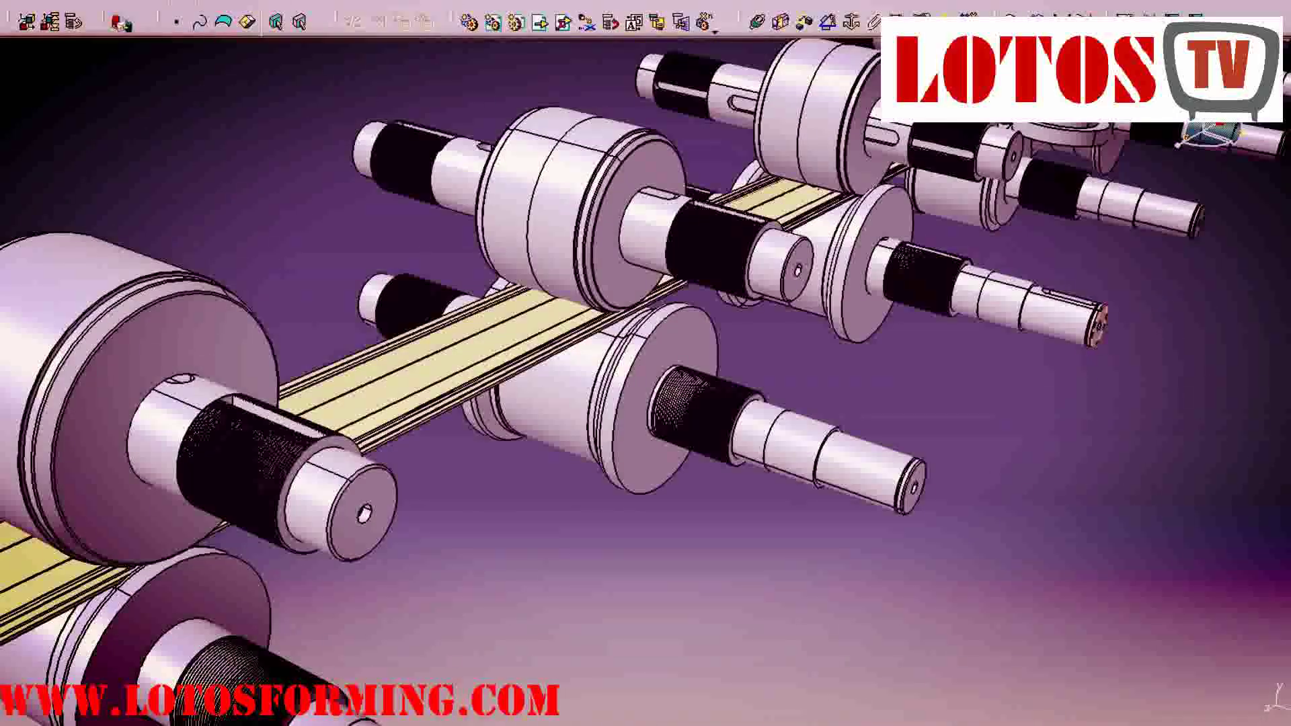
{"action": "right_click", "coordinate": [1100, 324]}
{"action": "left_click", "coordinate": [1143, 364]}
{"action": "right_click", "coordinate": [1070, 319]}
{"action": "left_click", "coordinate": [1110, 346]}
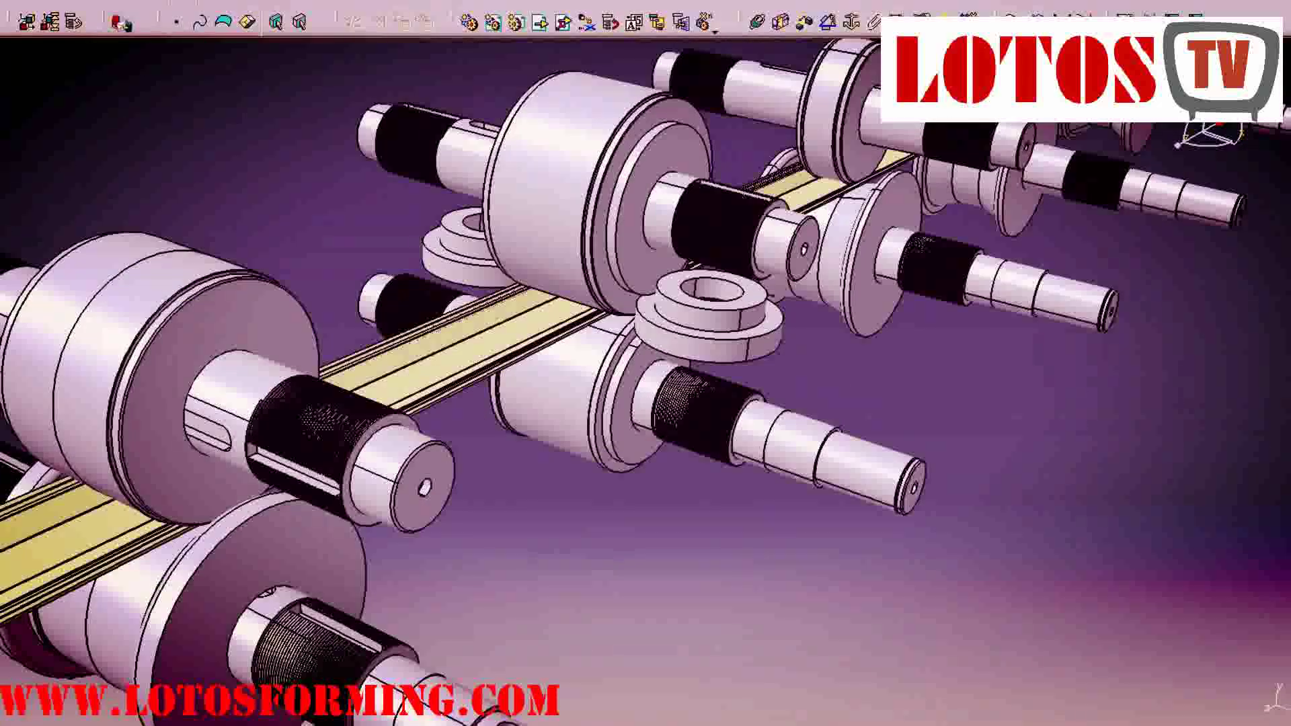
Reframe on the lower shafts of the following stations, examining the steeper bends up to the stations with tapered side rolls
{"action": "right_click", "coordinate": [1089, 317]}
{"action": "left_click", "coordinate": [1132, 346]}
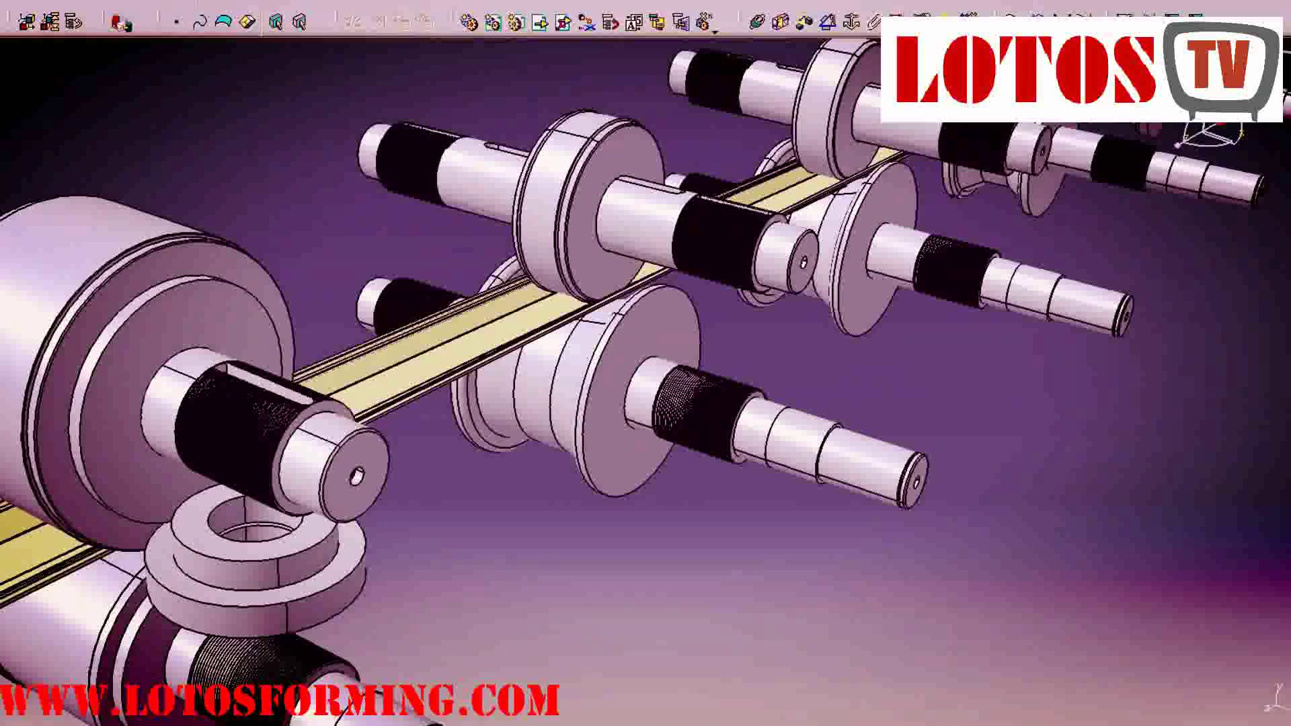
{"action": "right_click", "coordinate": [1077, 311]}
{"action": "left_click", "coordinate": [1127, 348]}
{"action": "right_click", "coordinate": [1103, 279]}
{"action": "left_click", "coordinate": [1140, 317]}
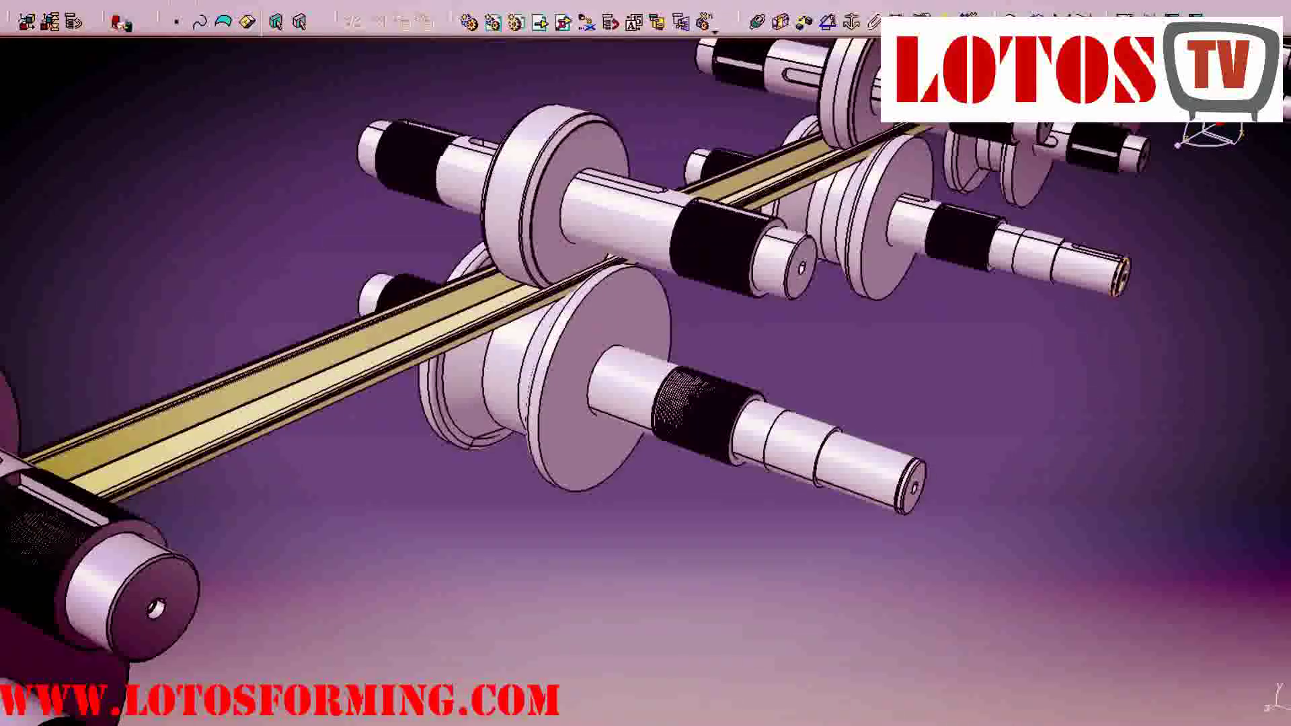
{"action": "right_click", "coordinate": [1103, 262]}
{"action": "left_click", "coordinate": [1152, 291]}
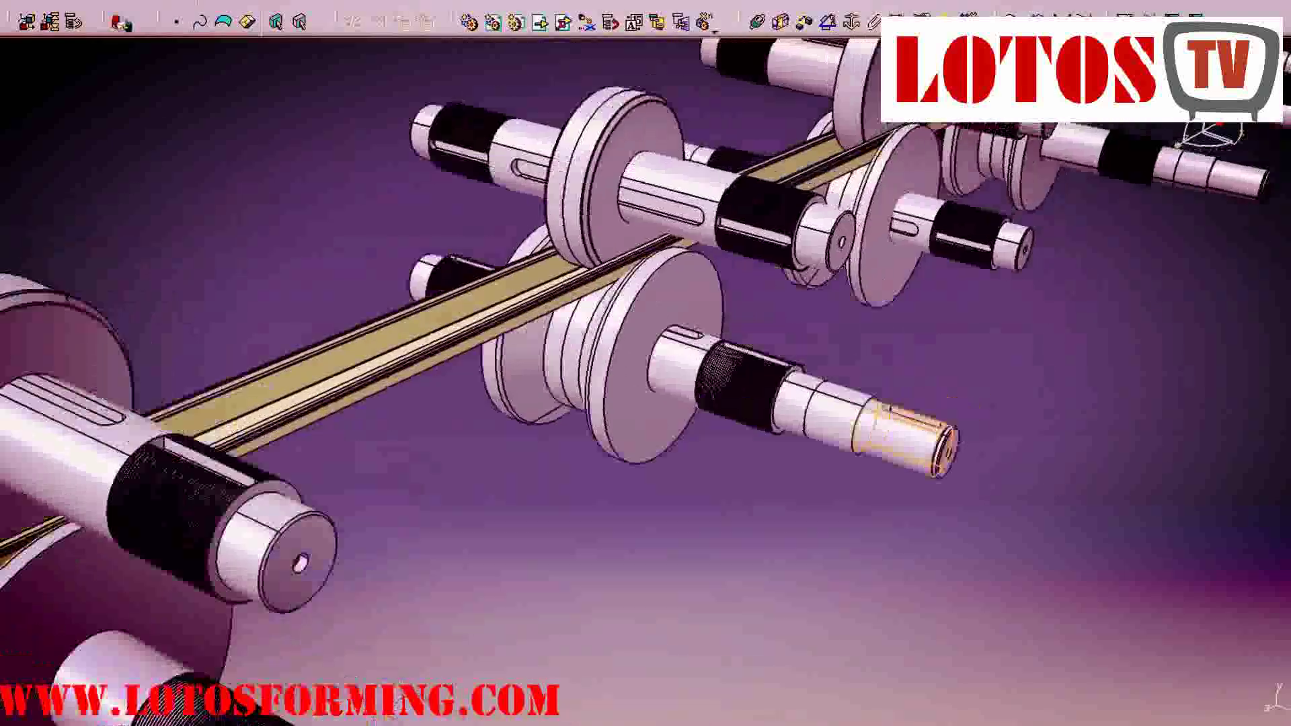
{"action": "right_click", "coordinate": [990, 264]}
{"action": "left_click", "coordinate": [1038, 294]}
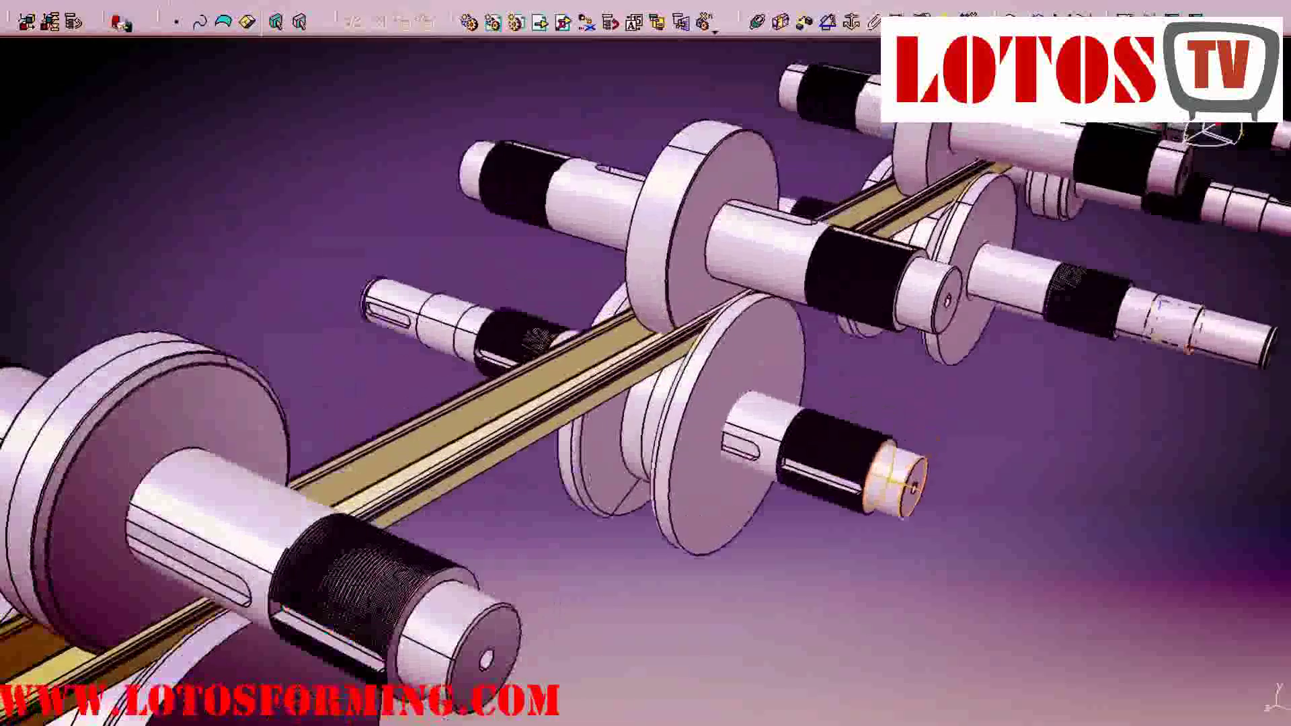
{"action": "right_click", "coordinate": [1176, 344]}
{"action": "left_click", "coordinate": [1224, 372]}
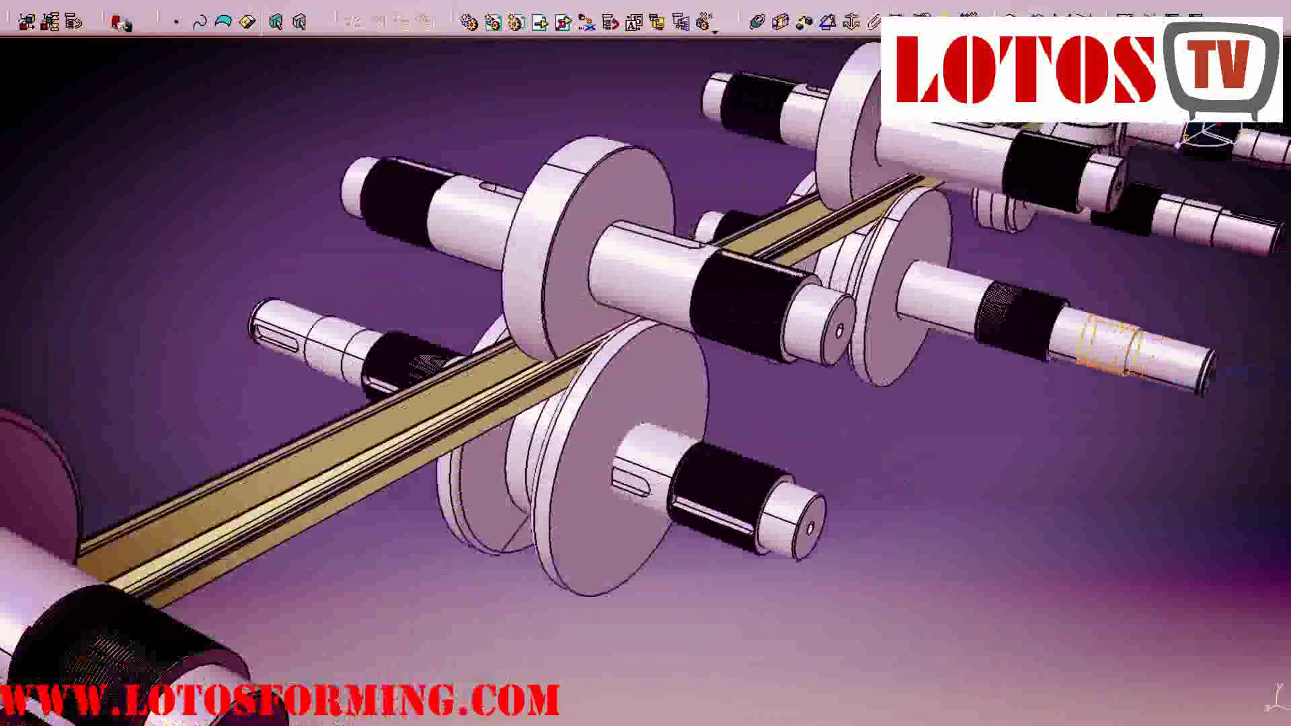
{"action": "right_click", "coordinate": [1025, 292]}
{"action": "left_click", "coordinate": [1073, 322]}
{"action": "right_click", "coordinate": [1050, 315]}
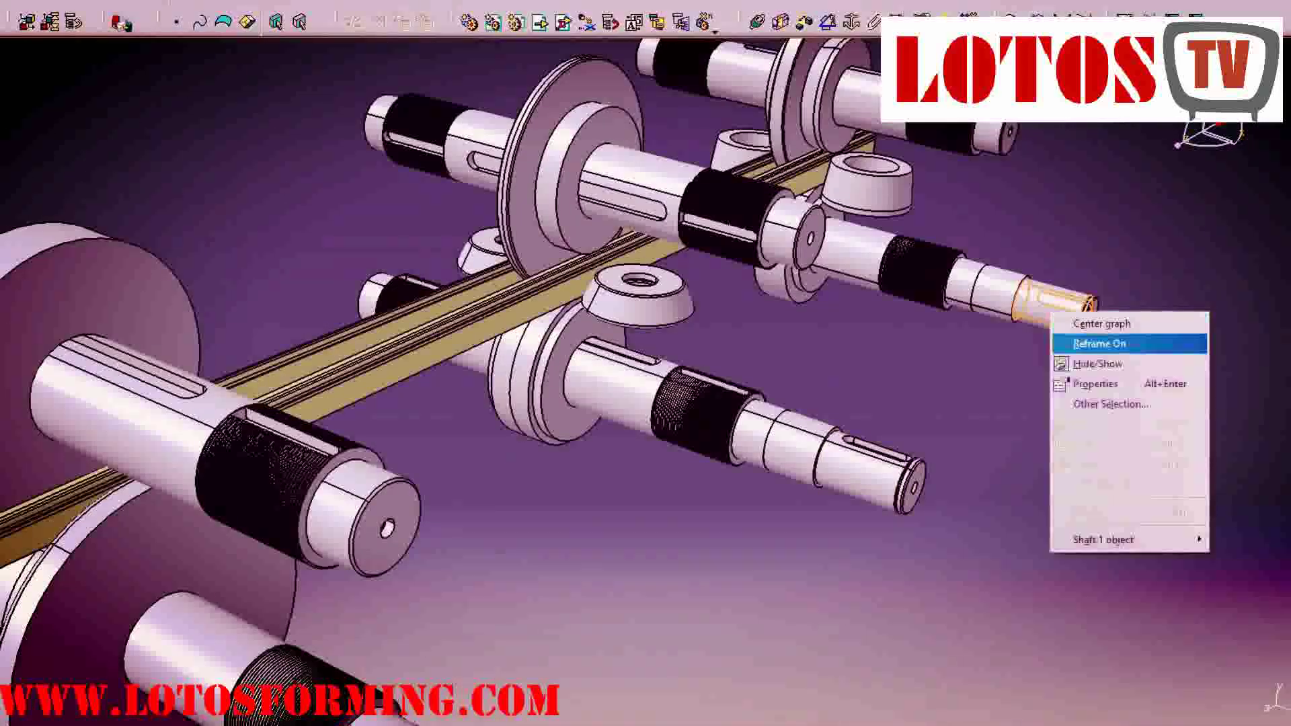
{"action": "left_click", "coordinate": [1083, 343]}
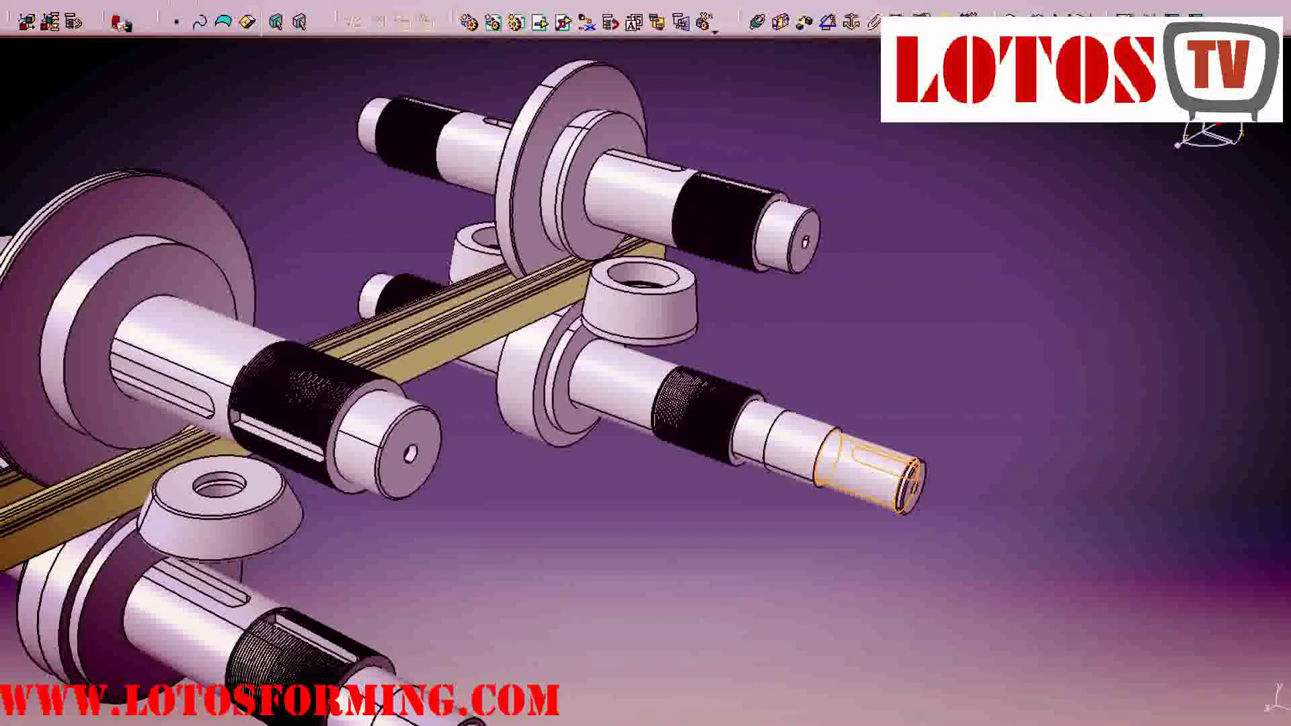
Examine the closed C-profile between the top, bottom and side rolls from the exit end of the line
{"action": "middle_click_drag", "start_coordinate": [898, 340], "coordinate": [367, 378]}
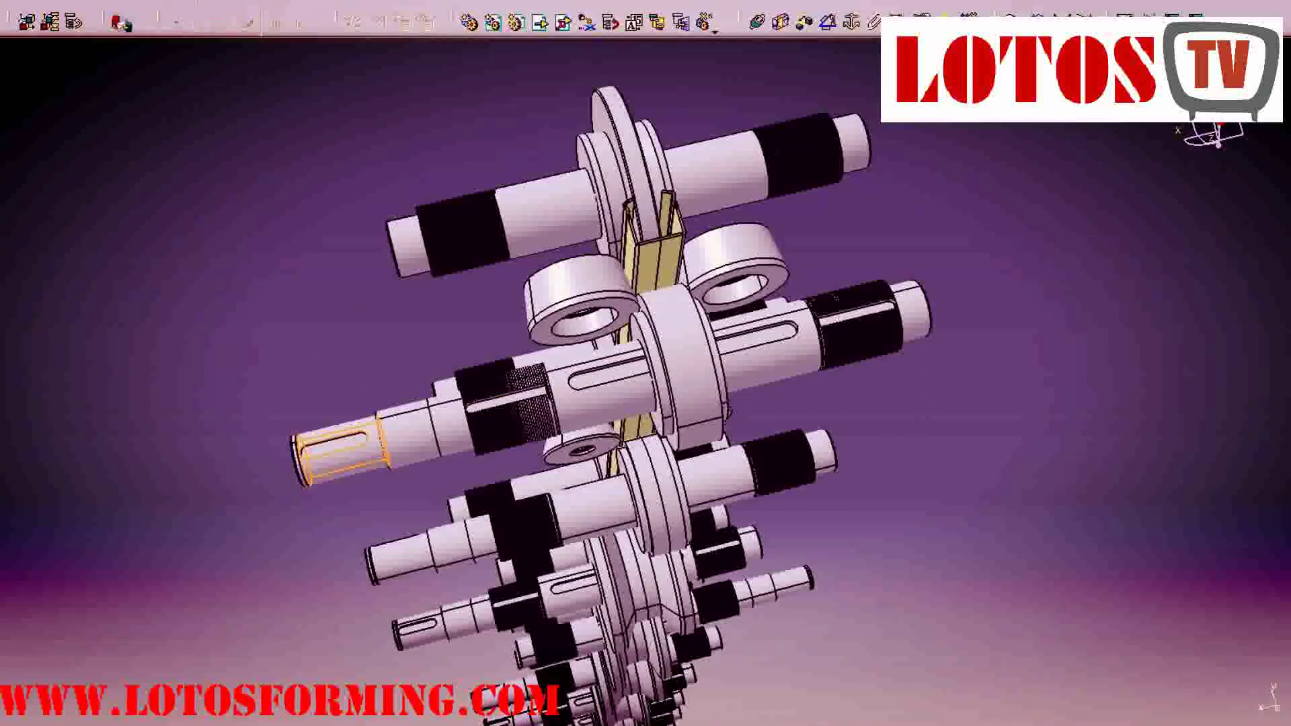
{"action": "middle_click_drag", "start_coordinate": [734, 403], "coordinate": [724, 522]}
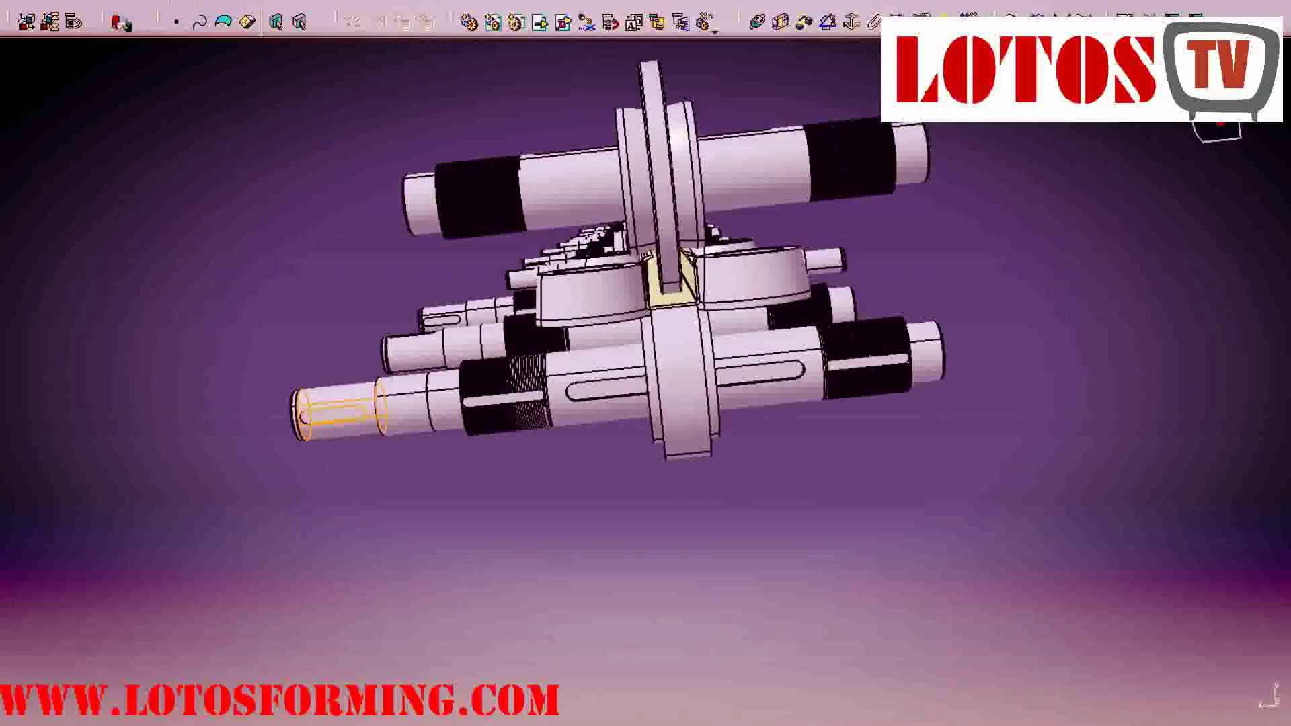
{"action": "middle_click_drag", "start_coordinate": [646, 430], "coordinate": [646, 303], "text": "ctrl"}
Reframe on the last roller of the run-out table to examine the end of the finished profile
{"action": "middle_click_drag", "start_coordinate": [879, 432], "coordinate": [743, 519]}
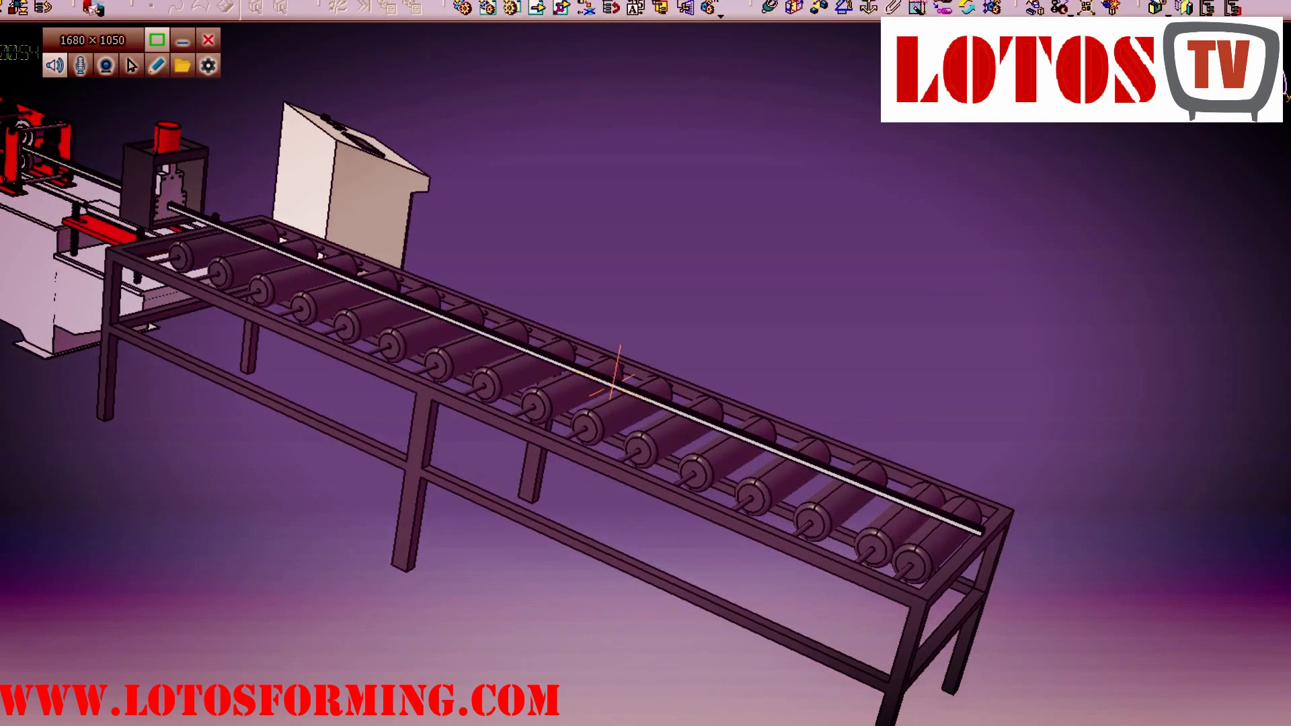
{"action": "middle_click_drag", "start_coordinate": [614, 382], "coordinate": [559, 392]}
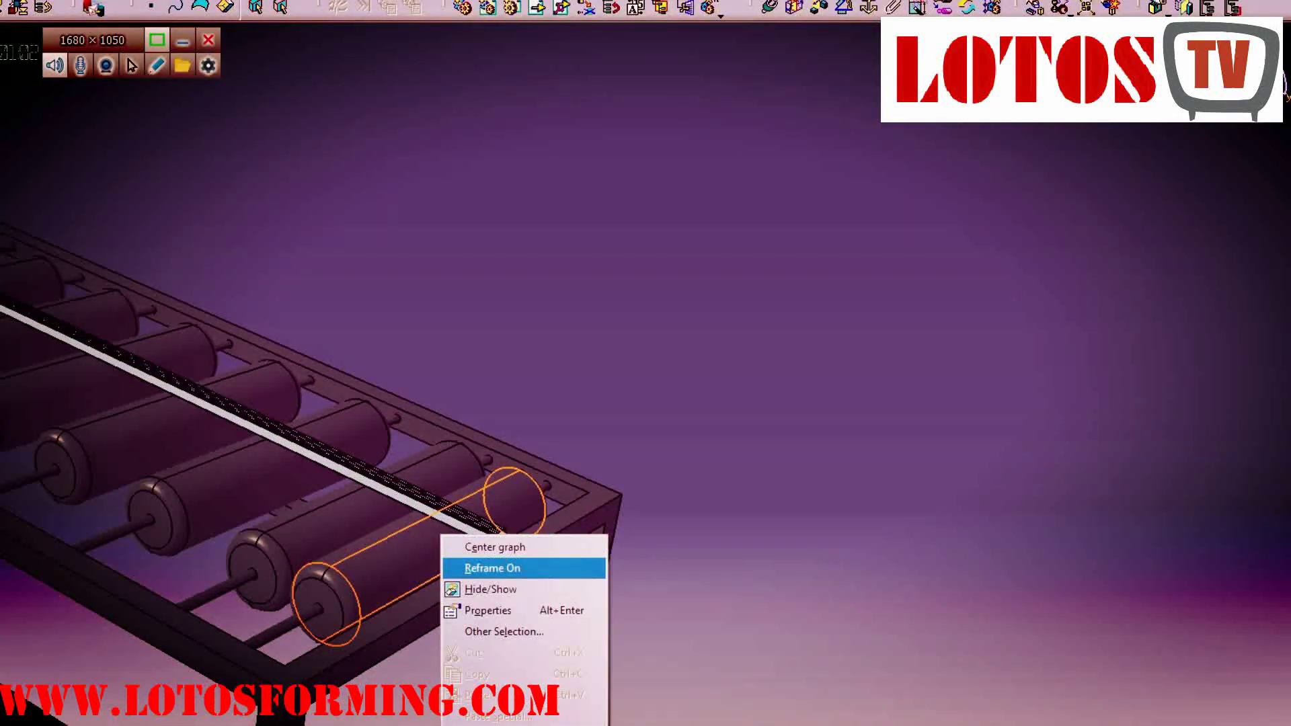
{"action": "left_click", "coordinate": [493, 568]}
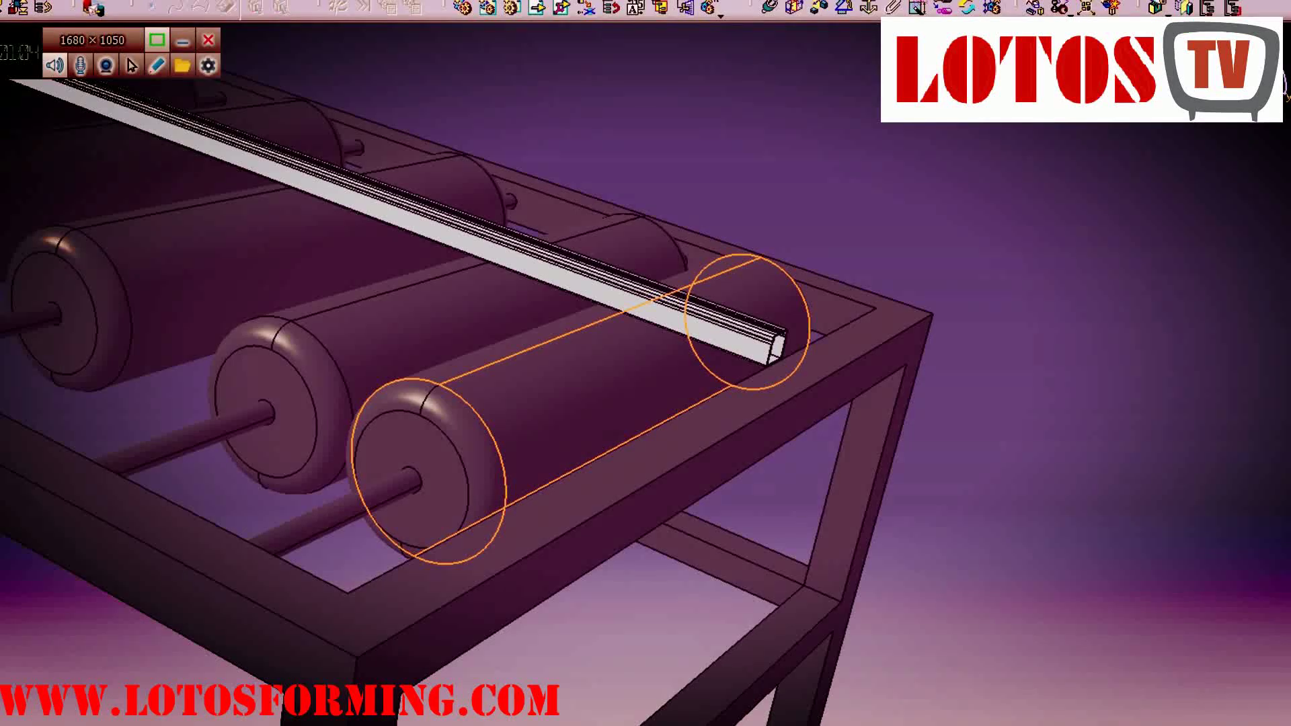
Examine the open side and end section of the finished C-profile on the last rollers of the run-out table
{"action": "middle_click_drag", "start_coordinate": [858, 280], "coordinate": [613, 385]}
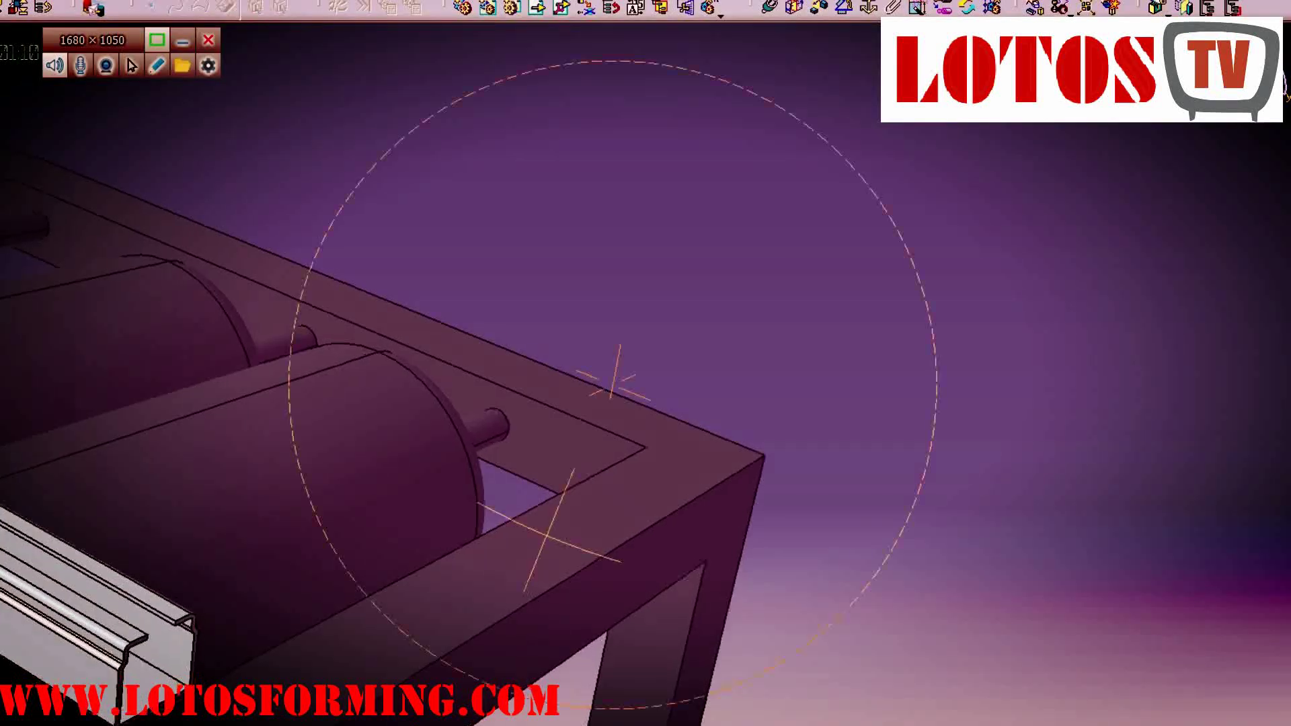
{"action": "middle_click_drag", "start_coordinate": [539, 531], "coordinate": [320, 485]}
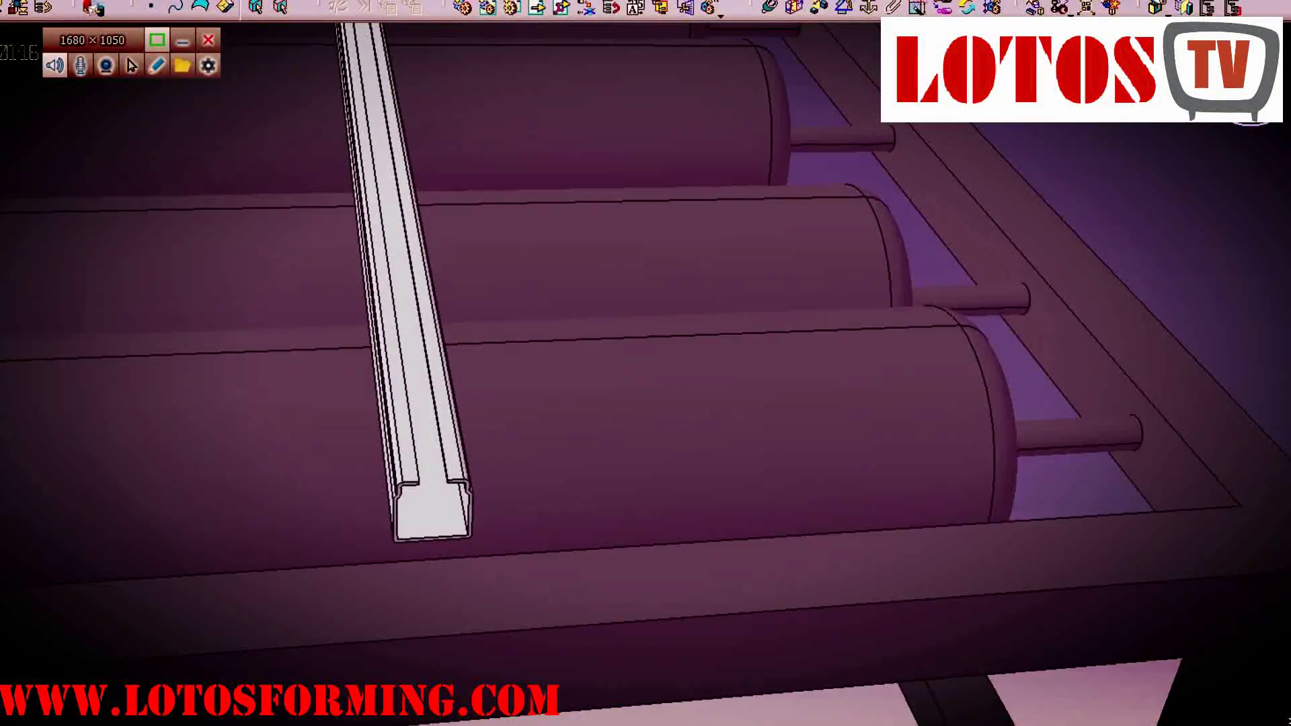
{"action": "middle_click_drag", "start_coordinate": [507, 481], "coordinate": [436, 362]}
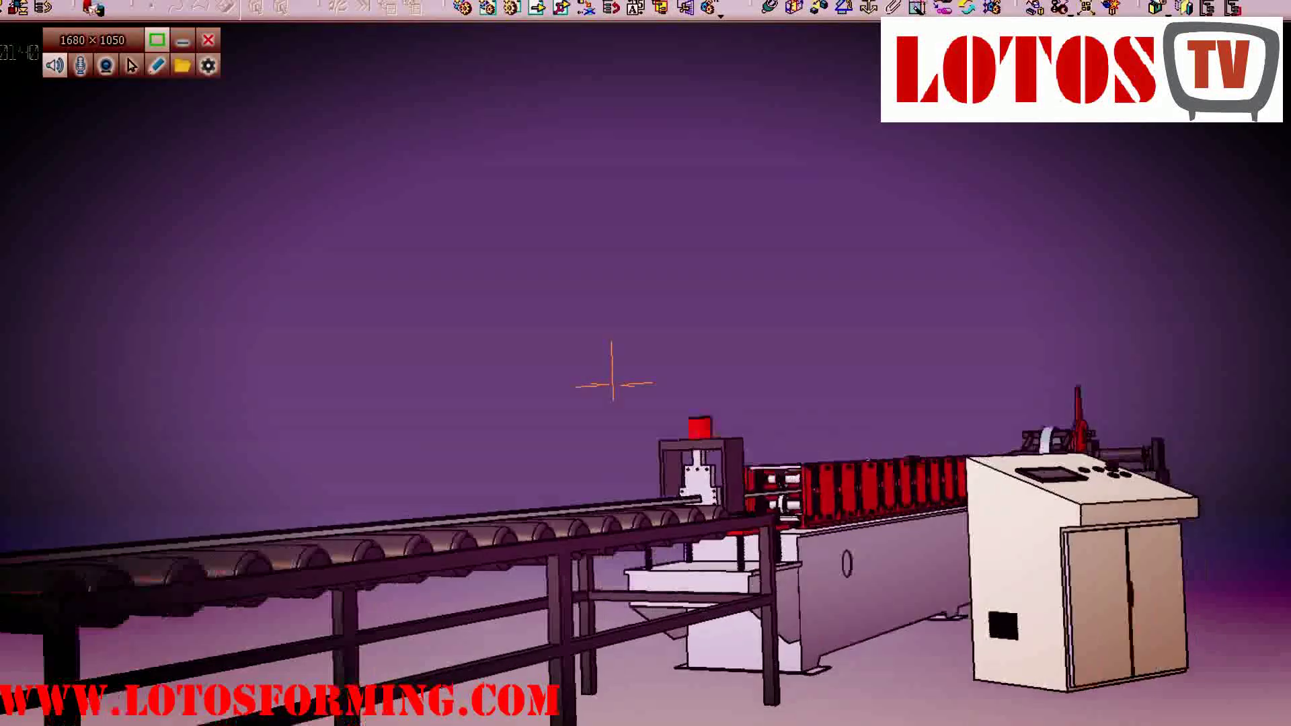
Review the complete roll-forming line from the run-out table side, including the cutting unit, control cabinet and decoiler
{"action": "middle_click_drag", "start_coordinate": [656, 511], "coordinate": [845, 589]}
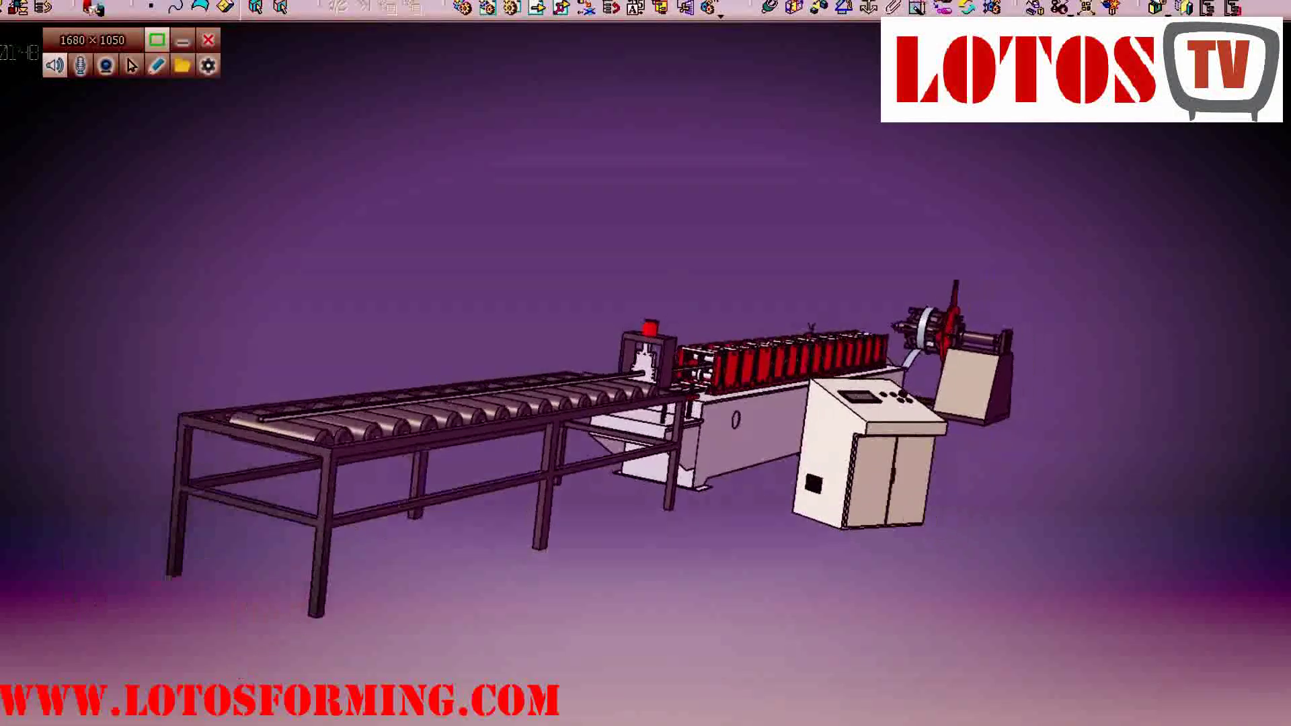
{"action": "middle_click_drag", "start_coordinate": [843, 475], "coordinate": [826, 454]}
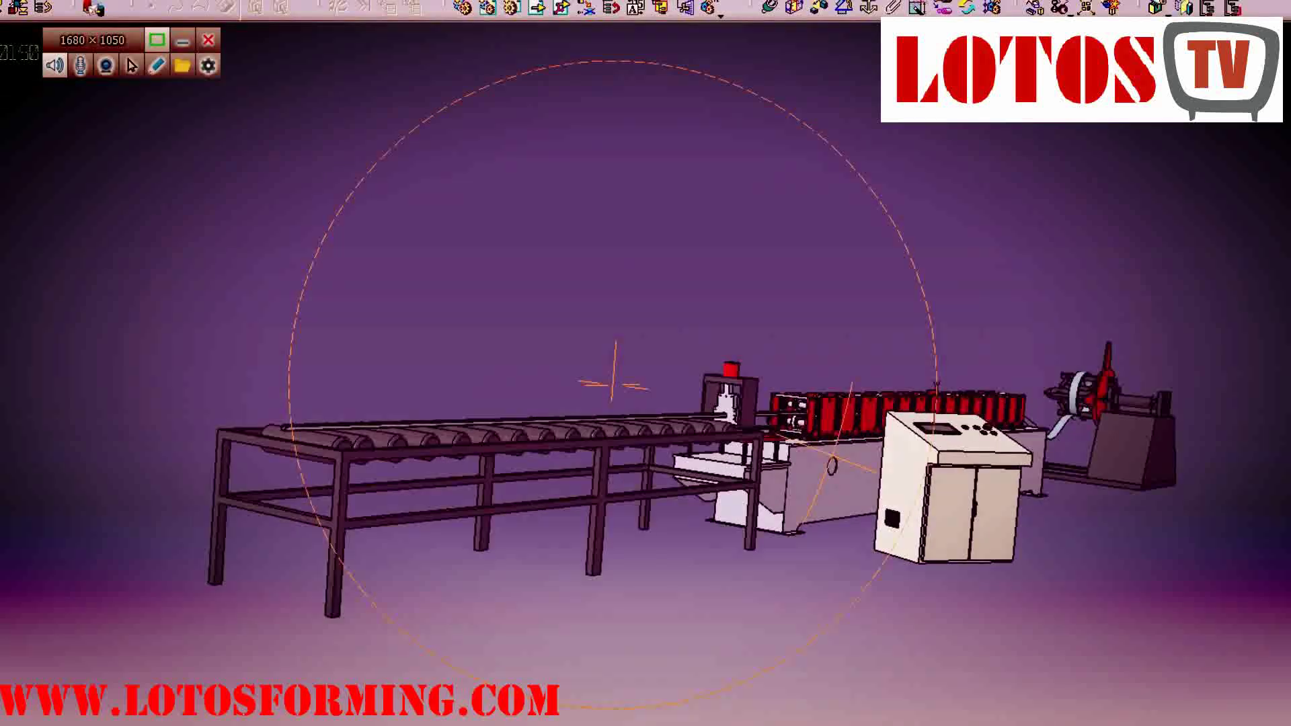
{"action": "middle_click_drag", "start_coordinate": [615, 384], "coordinate": [478, 319]}
Examine the roll stations from above at the entry end, following the strip back to the decoiler
{"action": "middle_click_drag", "start_coordinate": [613, 381], "coordinate": [491, 469]}
{"action": "middle_click_drag", "start_coordinate": [501, 393], "coordinate": [384, 27]}
{"action": "key", "text": "Up"}
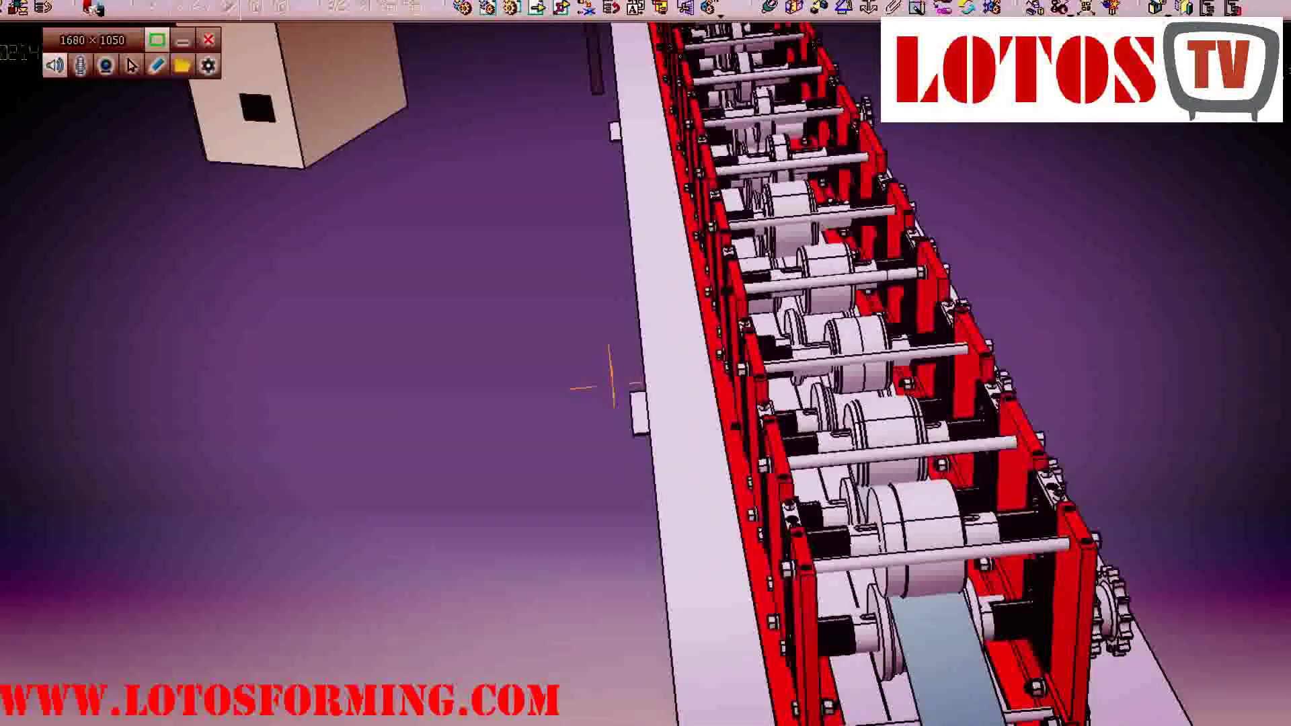
{"action": "middle_click_drag", "start_coordinate": [612, 377], "coordinate": [611, 458]}
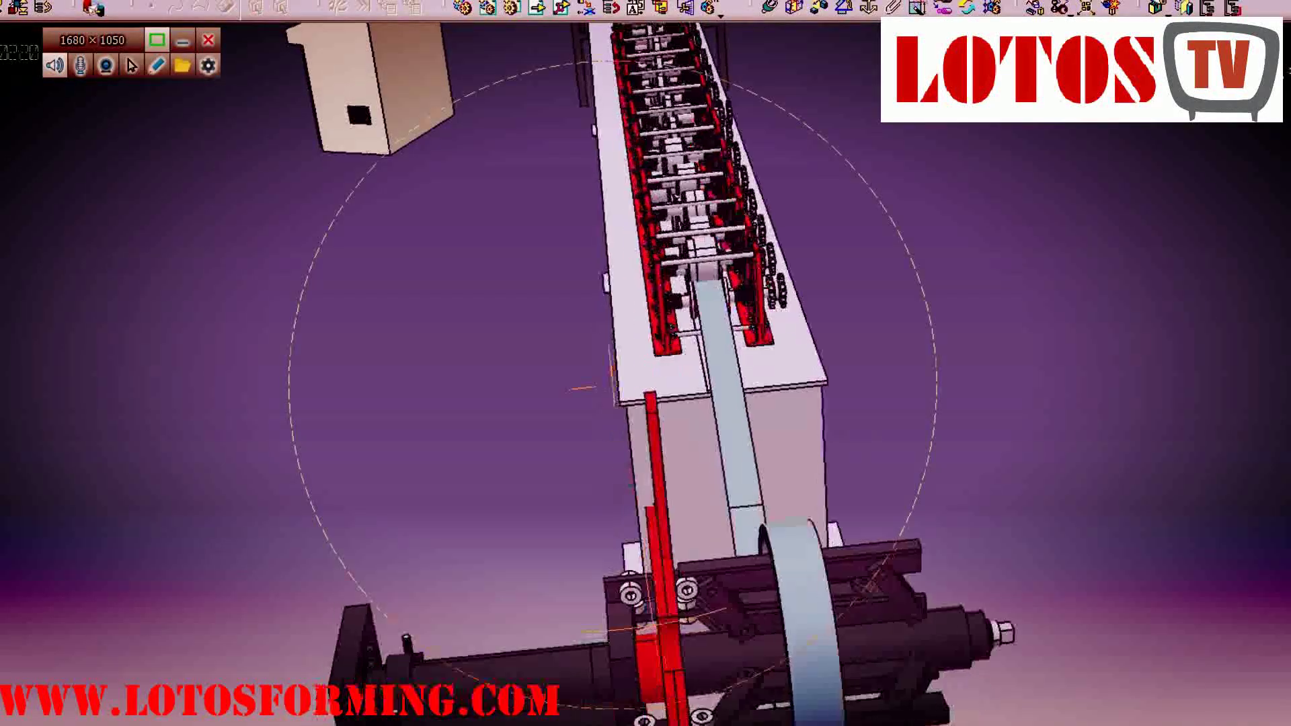